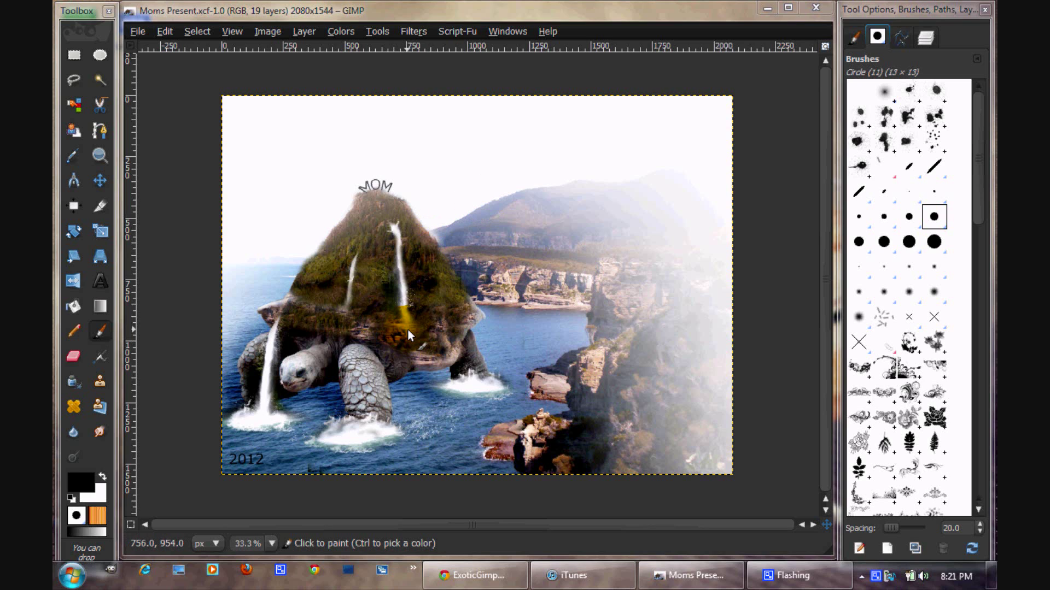
Step: Undo the last change to the finished artwork and look through the available brushes
{"action": "key", "text": "ctrl+z"}
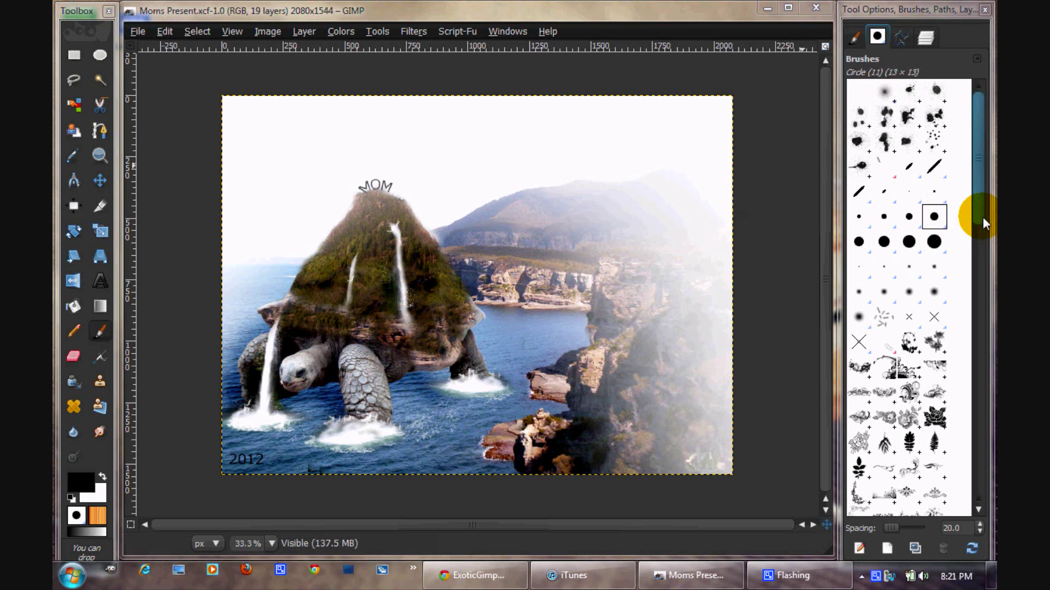
{"action": "mouse_move", "coordinate": [980, 213]}
{"action": "left_mouse_down"}
{"action": "mouse_move", "coordinate": [987, 383]}
{"action": "mouse_move", "coordinate": [977, 365]}
{"action": "mouse_move", "coordinate": [976, 211]}
{"action": "mouse_move", "coordinate": [986, 179]}
{"action": "left_mouse_up"}
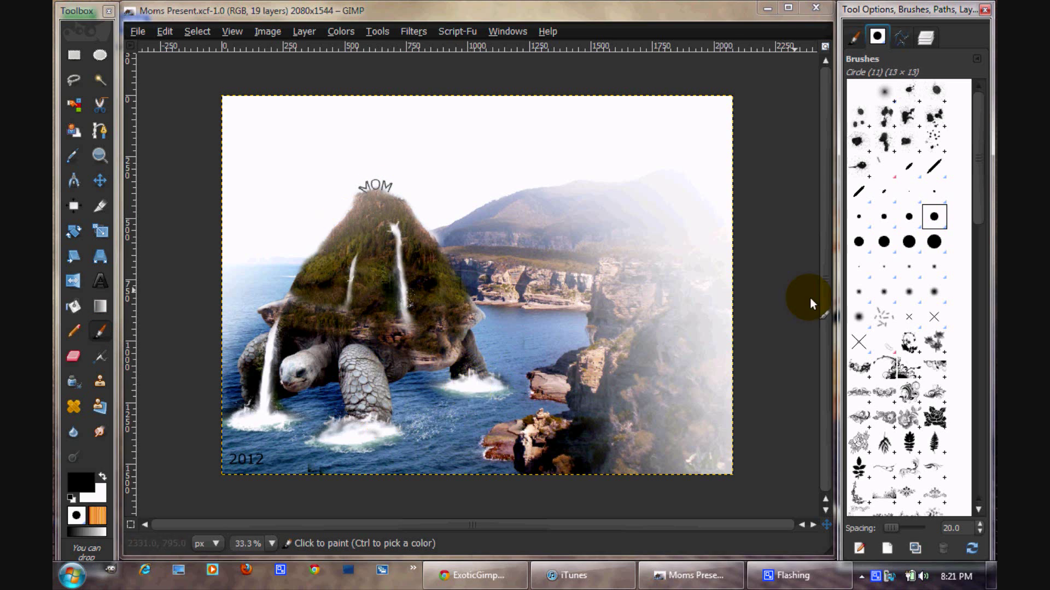
{"action": "mouse_move", "coordinate": [982, 201]}
{"action": "left_mouse_down"}
{"action": "mouse_move", "coordinate": [964, 373]}
{"action": "mouse_move", "coordinate": [972, 457]}
{"action": "left_mouse_up"}
{"action": "left_click", "coordinate": [475, 577]}
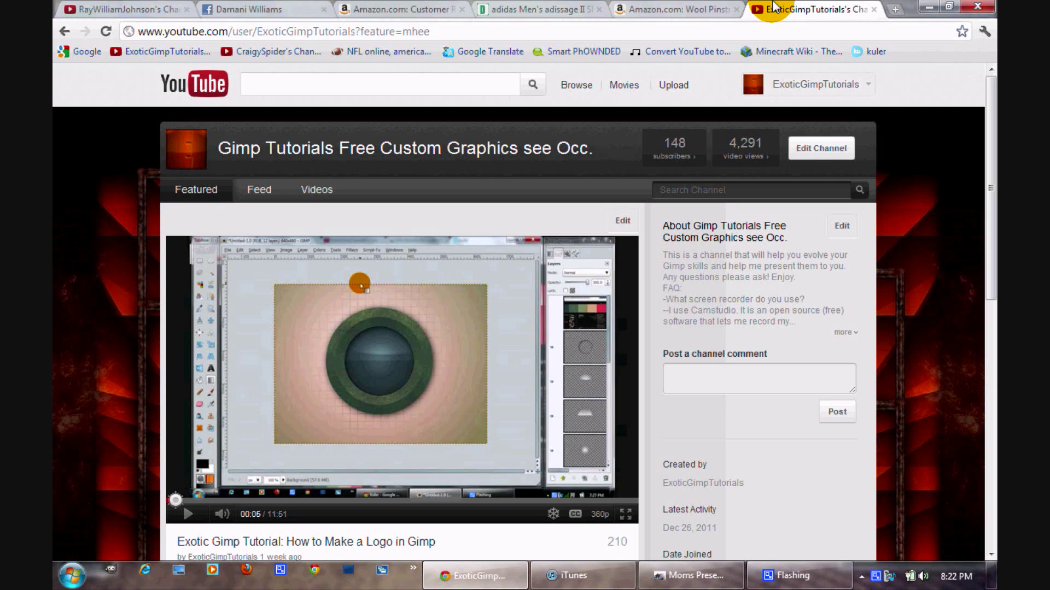
{"action": "left_click", "coordinate": [895, 16]}
{"action": "type", "text": "devaint"}
{"action": "key", "text": "BackSpace"}
{"action": "key", "text": "BackSpace"}
{"action": "key", "text": "BackSpace"}
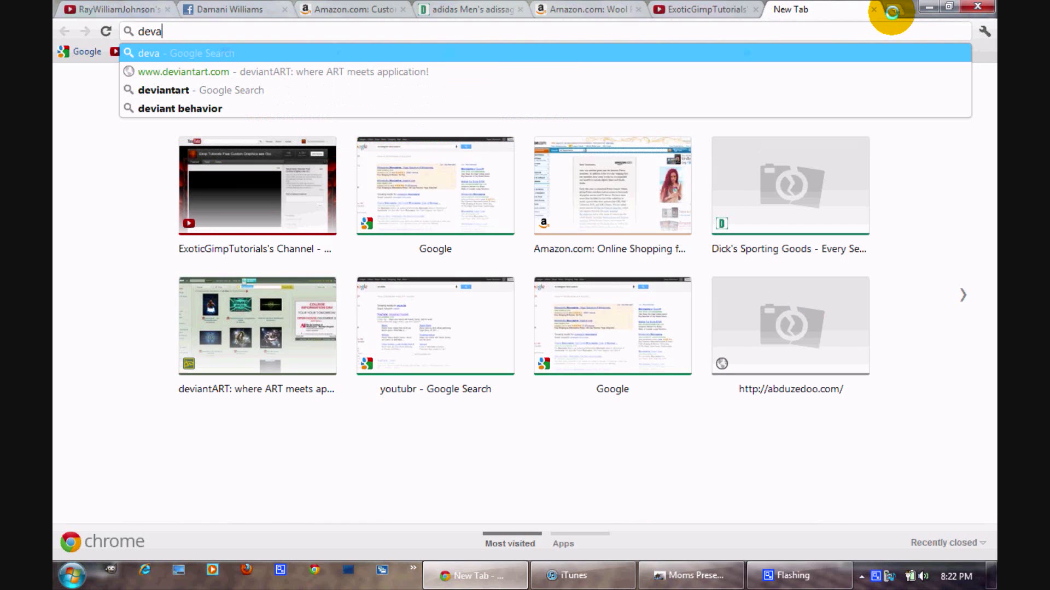
{"action": "key", "text": "Down"}
{"action": "key", "text": "Return"}
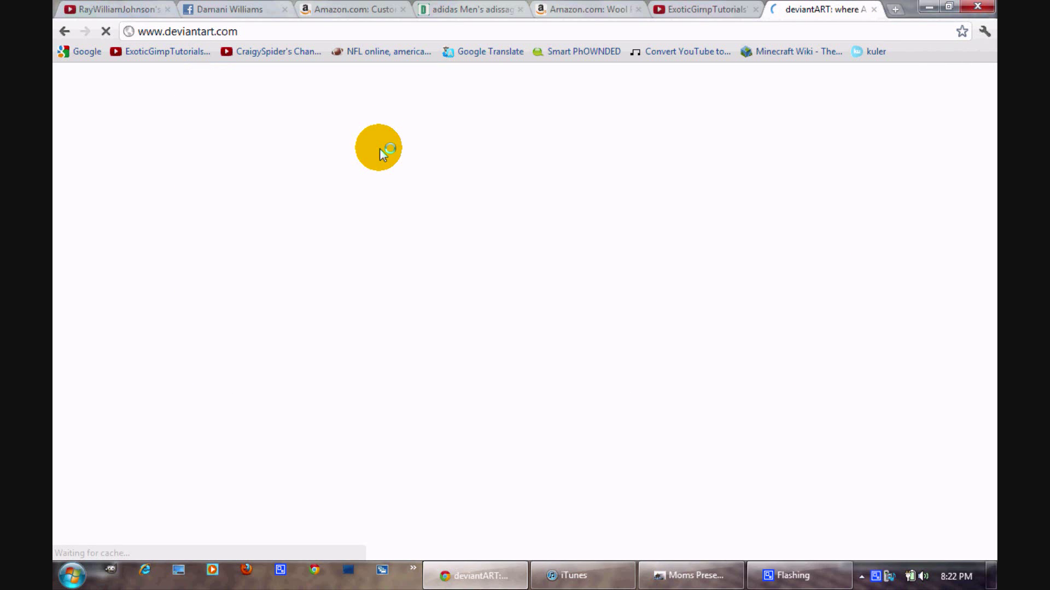
Step: Search deviantART for "water brushes", close that tab and return to GIMP
{"action": "type", "text": "w"}
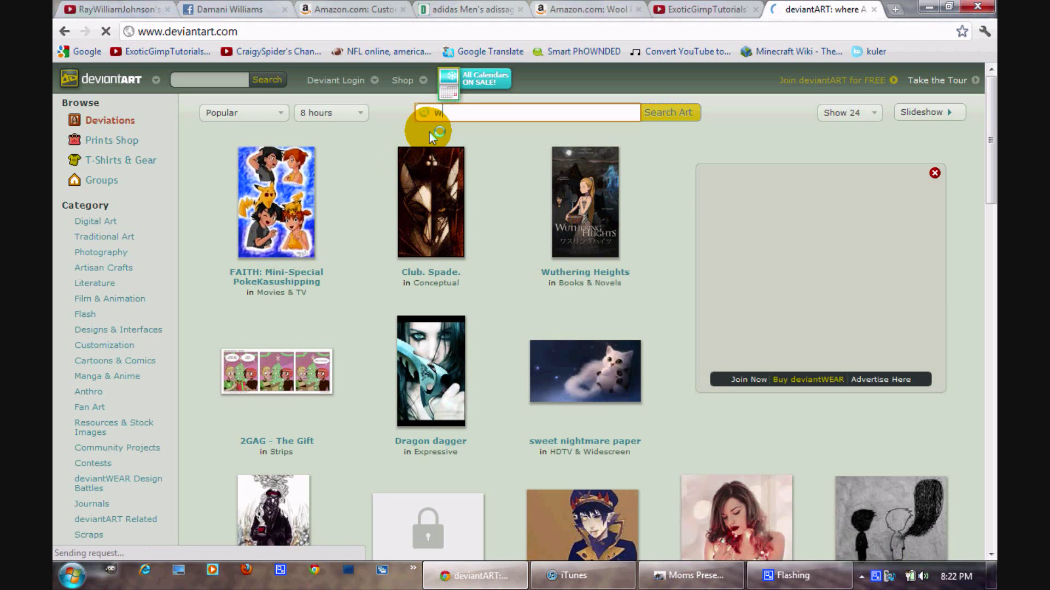
{"action": "type", "text": "ater brushes"}
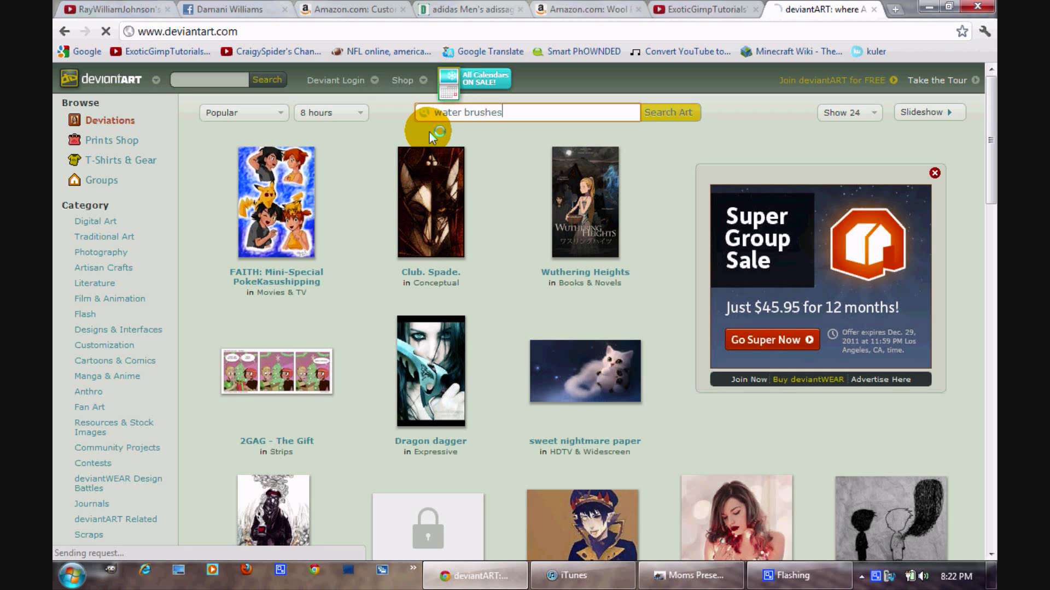
{"action": "key", "text": "Return"}
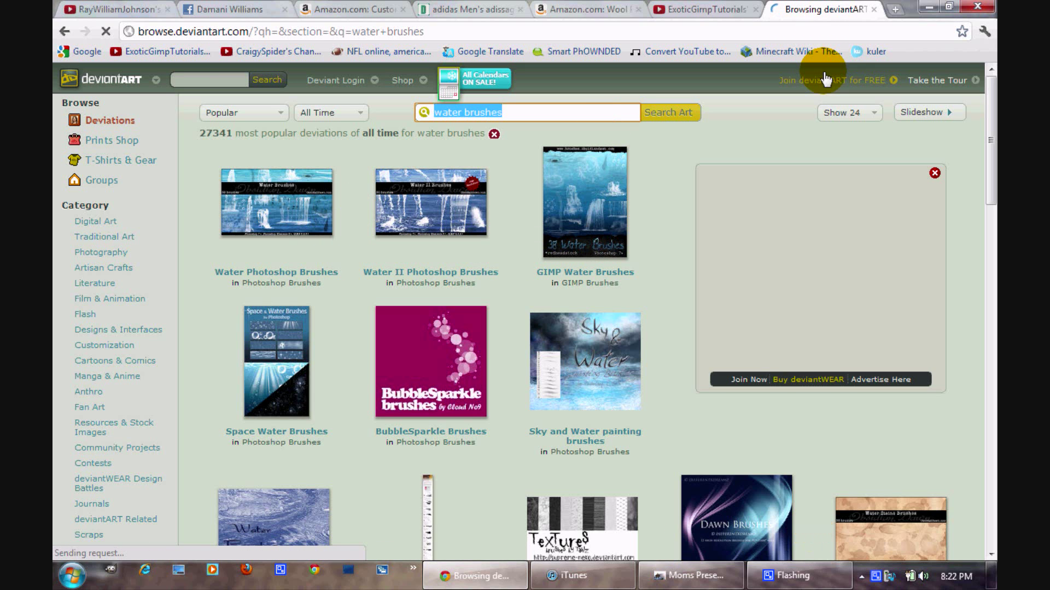
{"action": "left_click", "coordinate": [873, 9]}
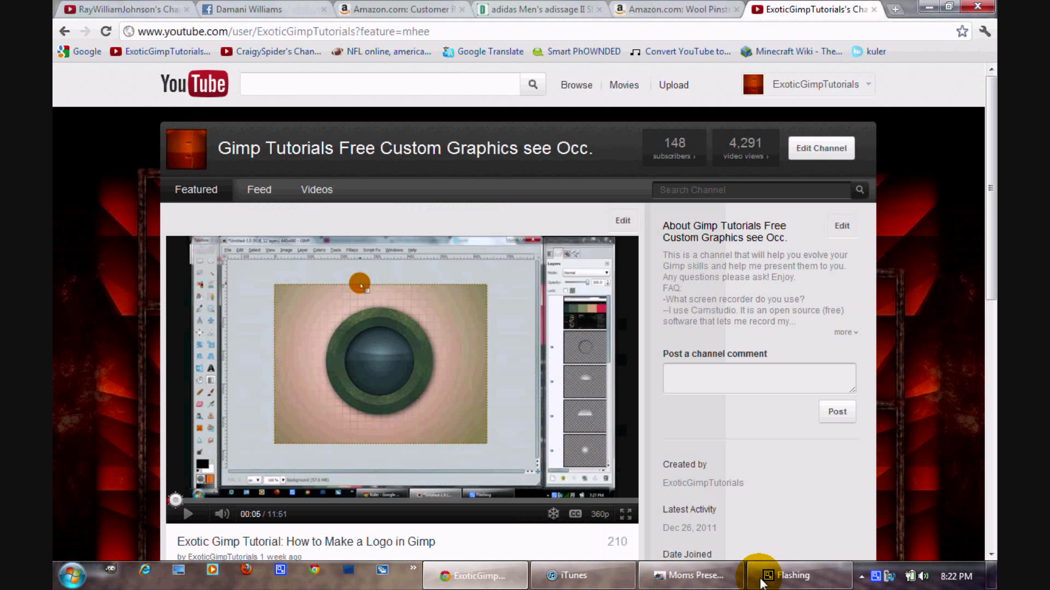
{"action": "left_click", "coordinate": [714, 583]}
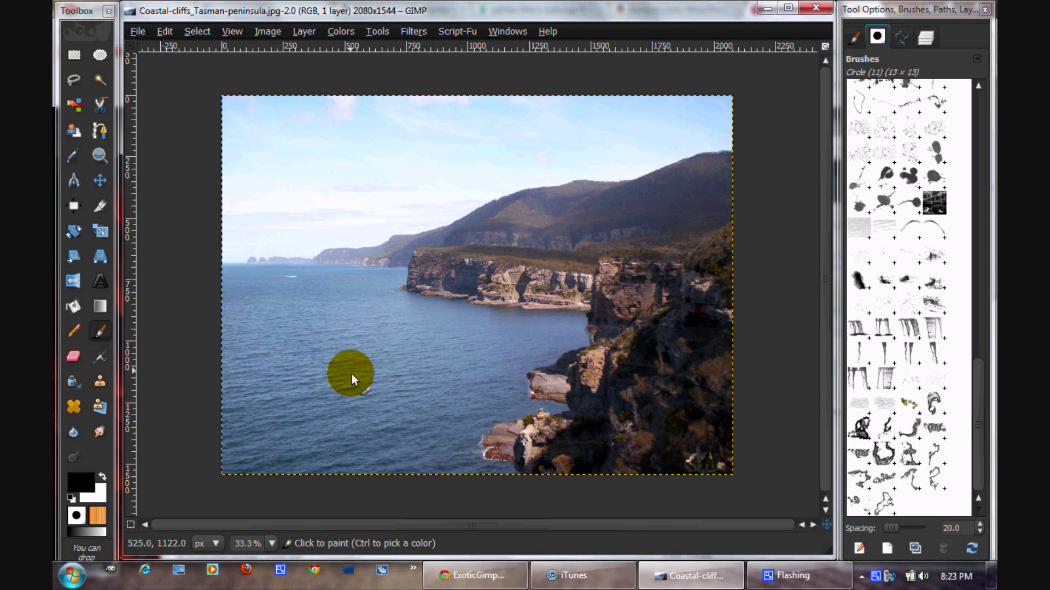
Step: Move the hill photo layer to the upper-right corner of the coastal image and add an alpha channel to it
{"action": "left_click", "coordinate": [927, 40]}
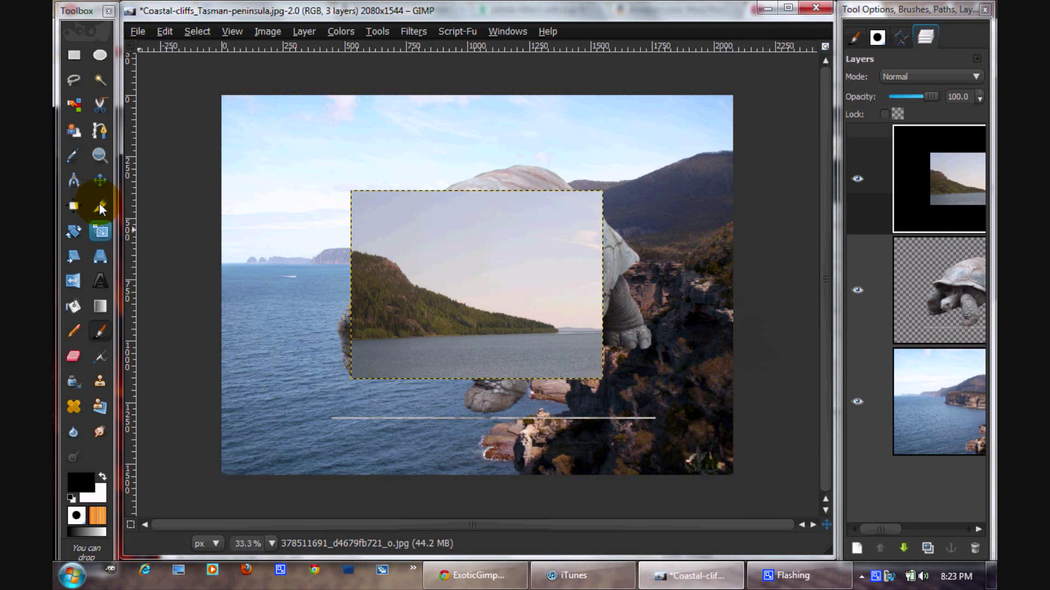
{"action": "left_click", "coordinate": [99, 180]}
{"action": "left_click_drag", "start_coordinate": [501, 329], "coordinate": [636, 190]}
{"action": "right_click", "coordinate": [920, 186]}
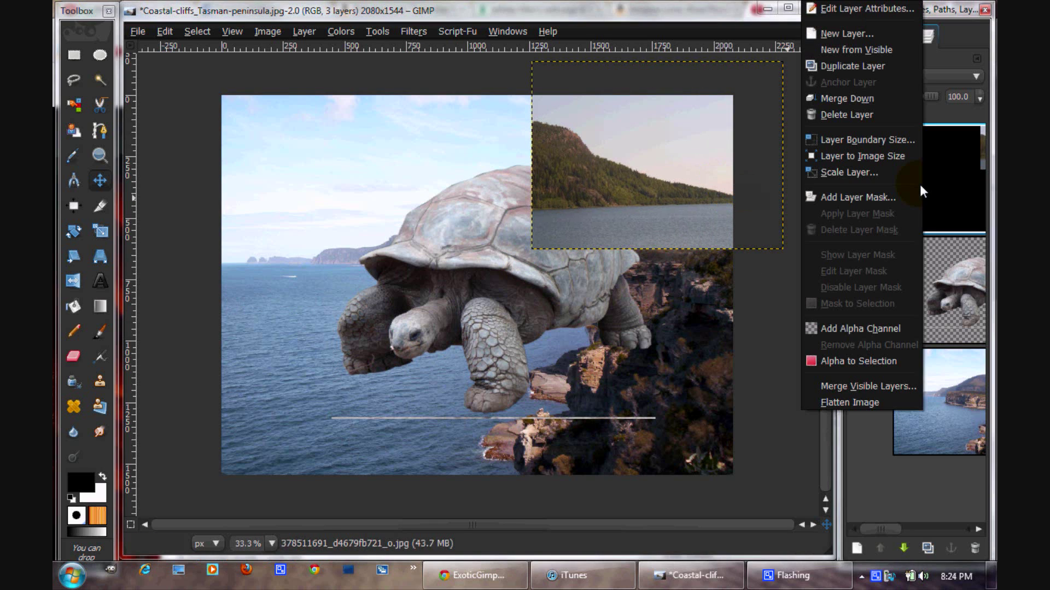
{"action": "left_click", "coordinate": [856, 327]}
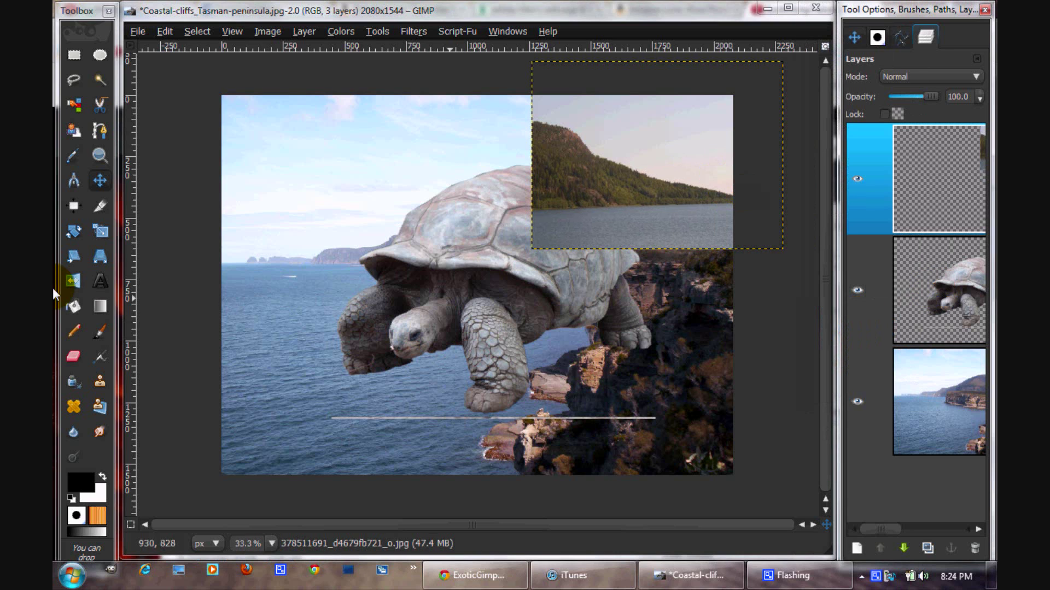
Step: Move the tortoise toward the upper-left of the image and erase the stray white line beneath its feet, clearing the selection
{"action": "left_click_drag", "start_coordinate": [449, 260], "coordinate": [328, 226]}
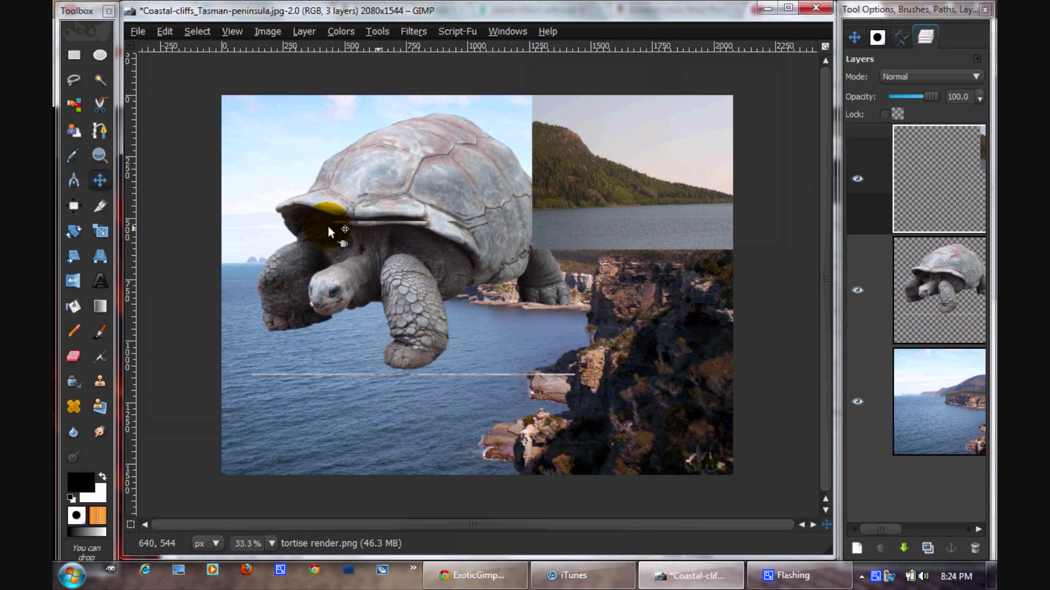
{"action": "left_click", "coordinate": [74, 57]}
{"action": "left_click_drag", "start_coordinate": [220, 365], "coordinate": [700, 426]}
{"action": "left_click_drag", "start_coordinate": [484, 392], "coordinate": [485, 390]}
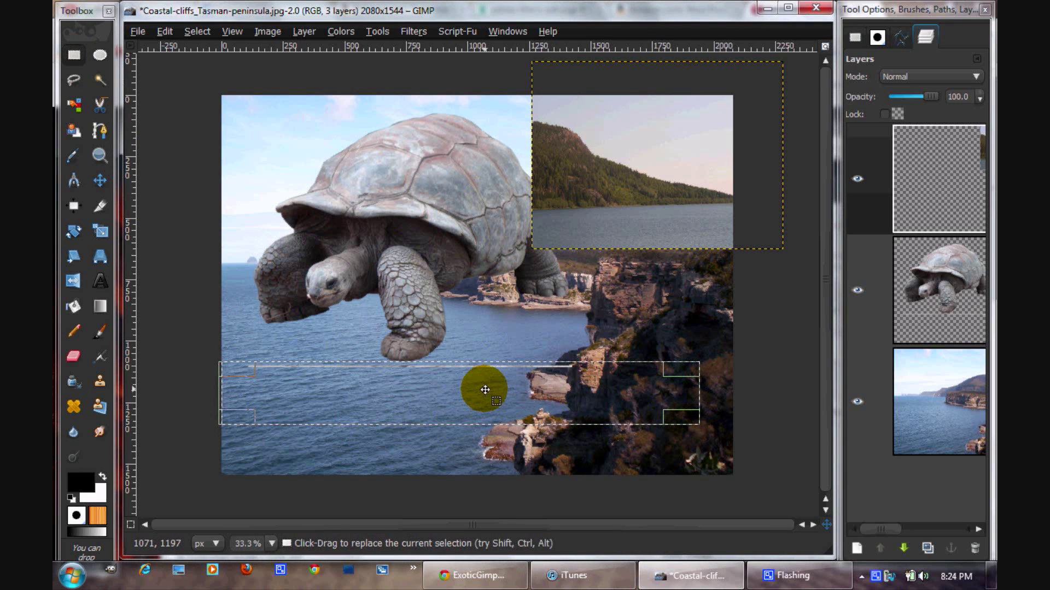
{"action": "left_click", "coordinate": [951, 307]}
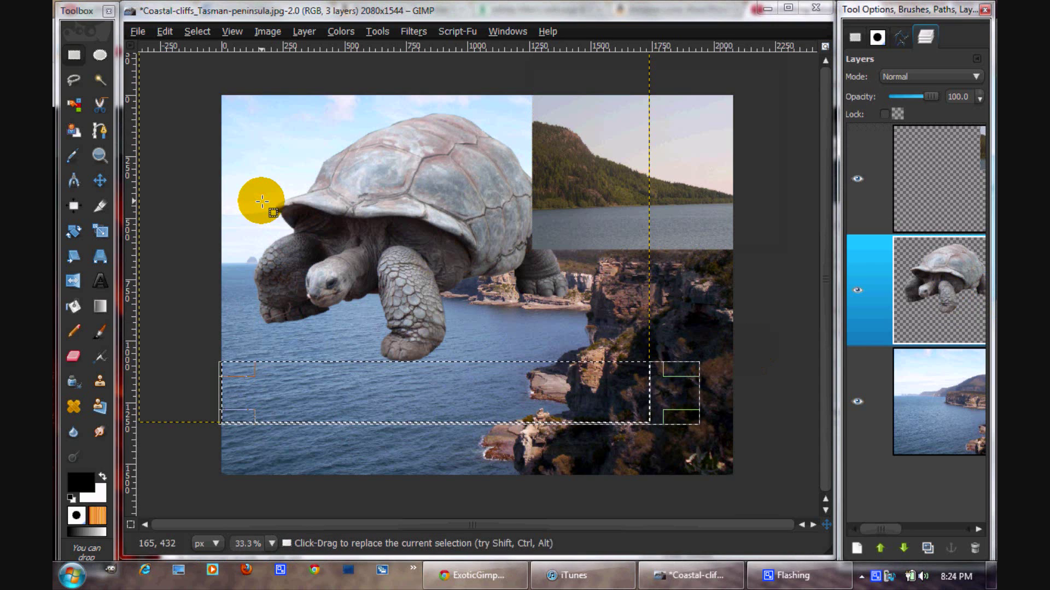
{"action": "left_click", "coordinate": [262, 201]}
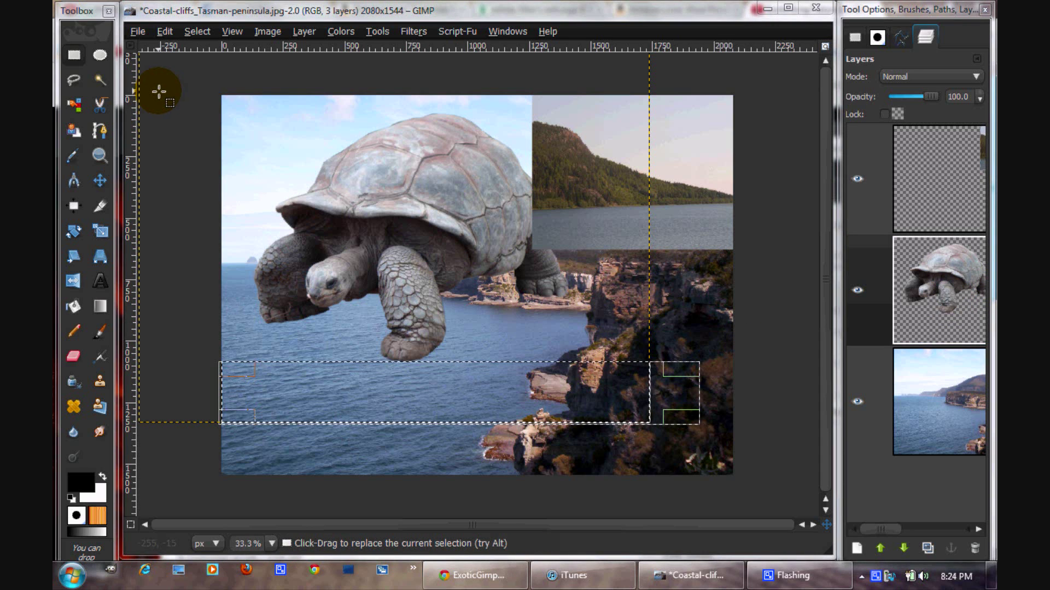
{"action": "left_click", "coordinate": [934, 256]}
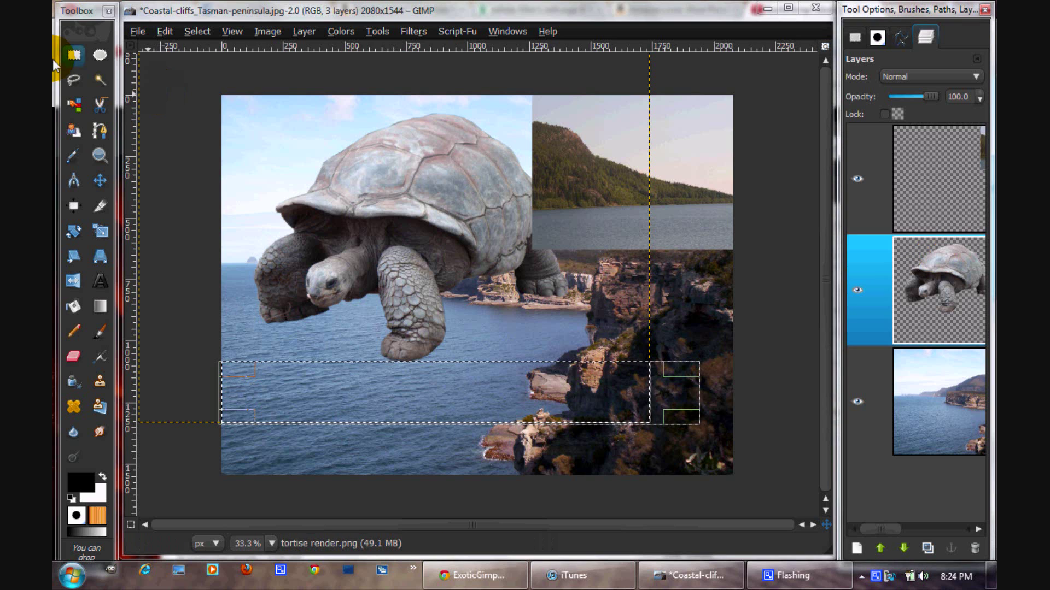
{"action": "left_click", "coordinate": [197, 31]}
{"action": "left_click", "coordinate": [230, 64]}
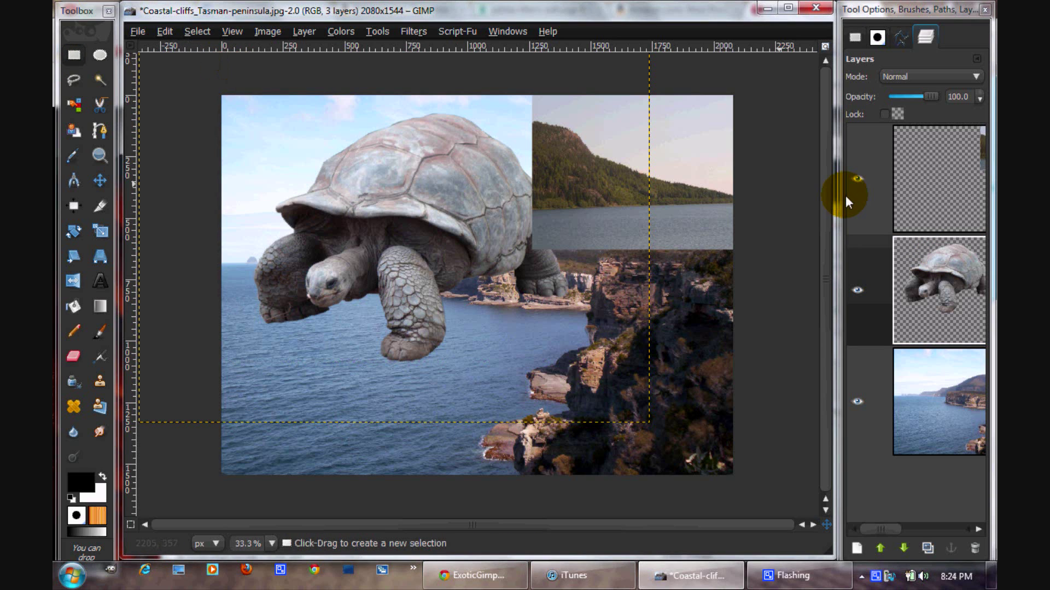
Step: Move the tortoise down over the water and scale its layer smaller with the aspect ratio locked
{"action": "left_click", "coordinate": [100, 181]}
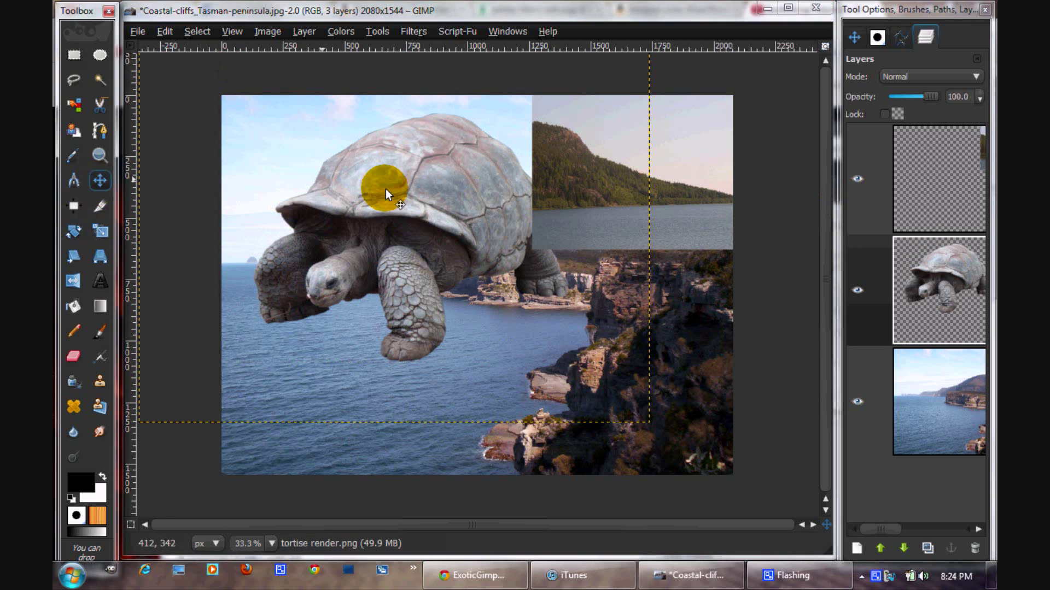
{"action": "left_click_drag", "start_coordinate": [386, 188], "coordinate": [386, 242]}
{"action": "left_click", "coordinate": [99, 231]}
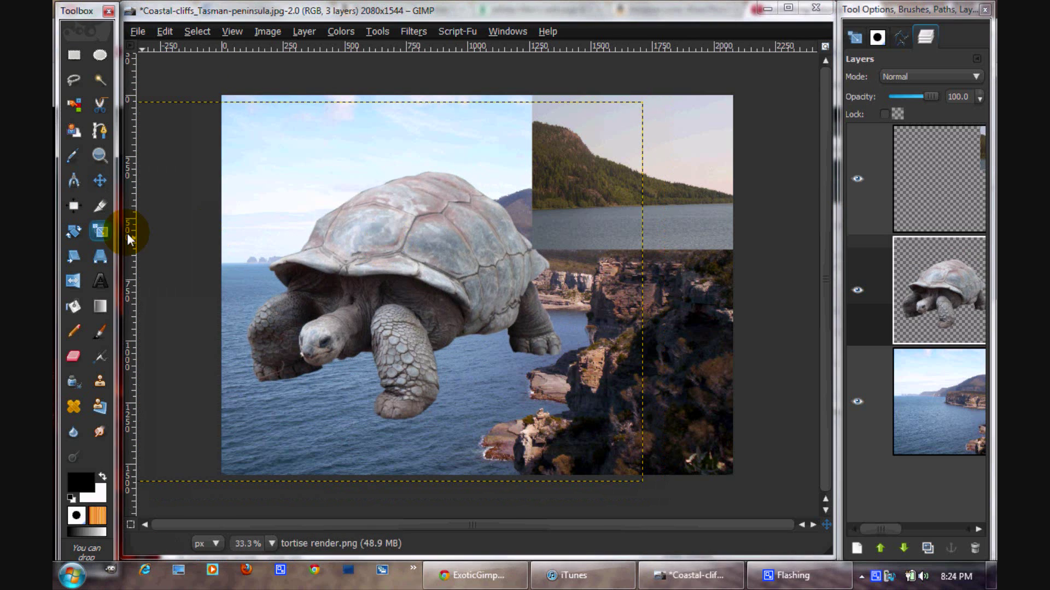
{"action": "left_click", "coordinate": [400, 242]}
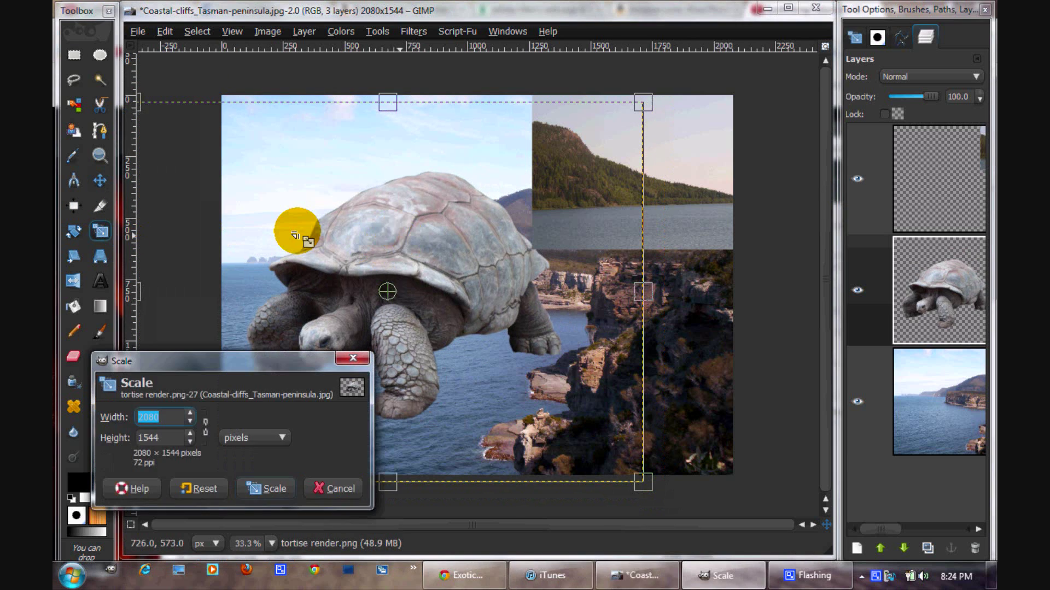
{"action": "left_click", "coordinate": [205, 428]}
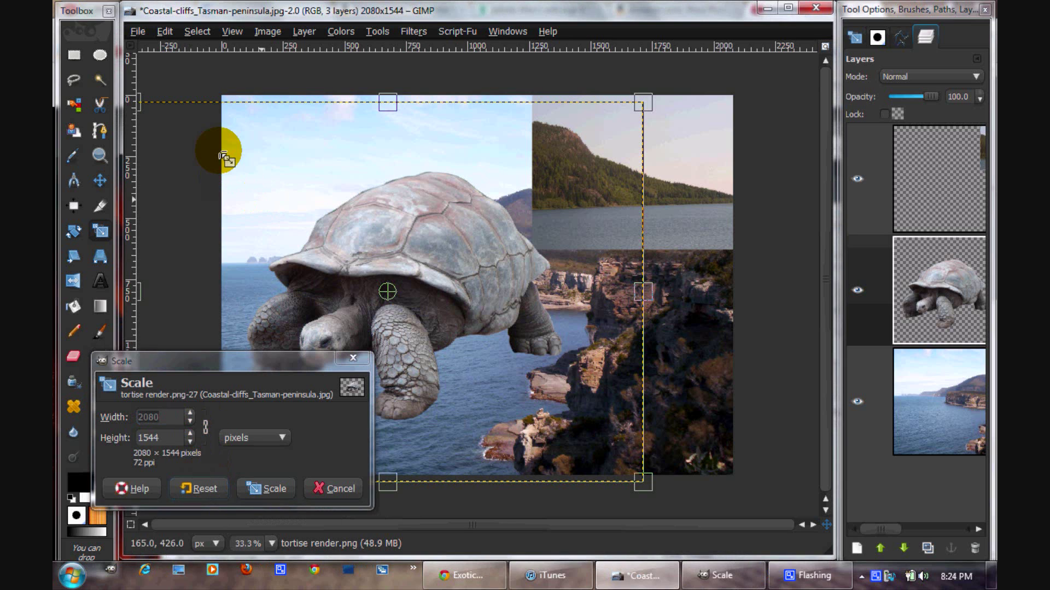
{"action": "left_click_drag", "start_coordinate": [229, 159], "coordinate": [318, 230]}
{"action": "left_click", "coordinate": [273, 488]}
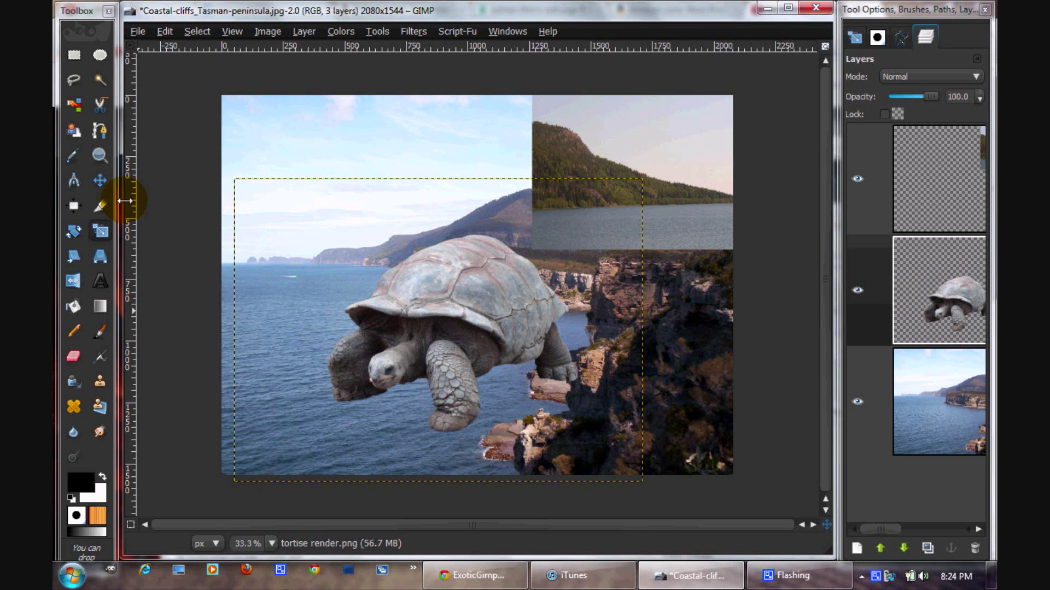
Step: Move the scaled tortoise left, away from the rocks and over the open water
{"action": "left_click", "coordinate": [100, 181]}
{"action": "left_click_drag", "start_coordinate": [473, 317], "coordinate": [419, 304]}
{"action": "left_click", "coordinate": [419, 304]}
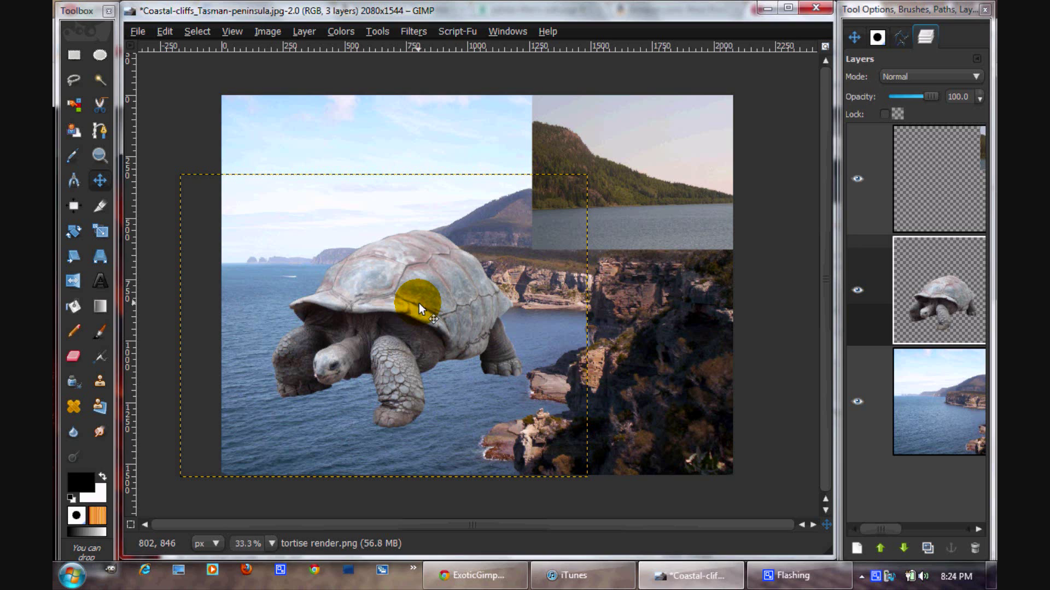
{"action": "left_click_drag", "start_coordinate": [419, 304], "coordinate": [408, 308]}
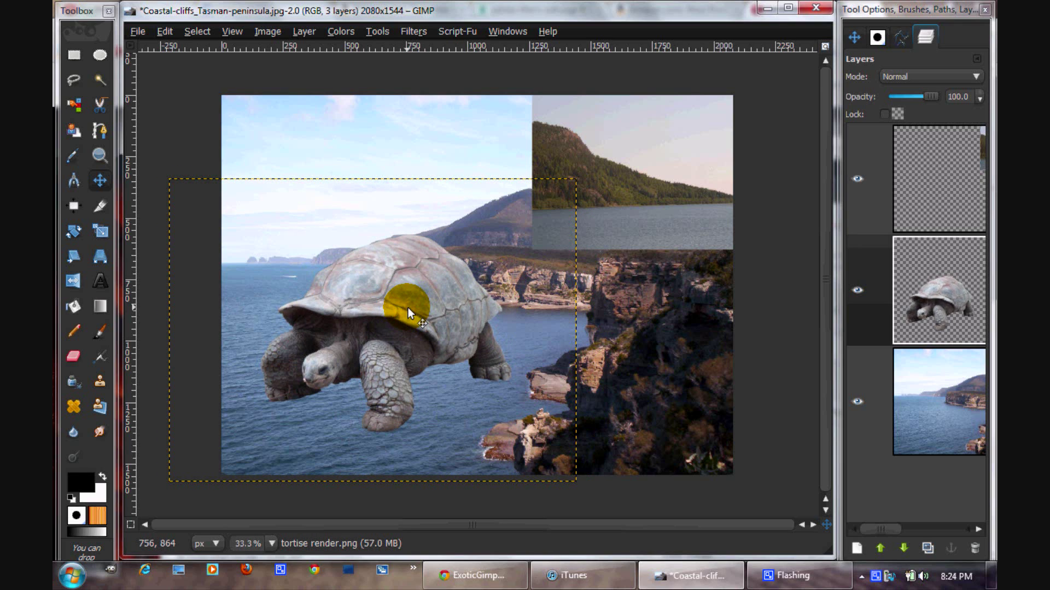
{"action": "left_click", "coordinate": [100, 231]}
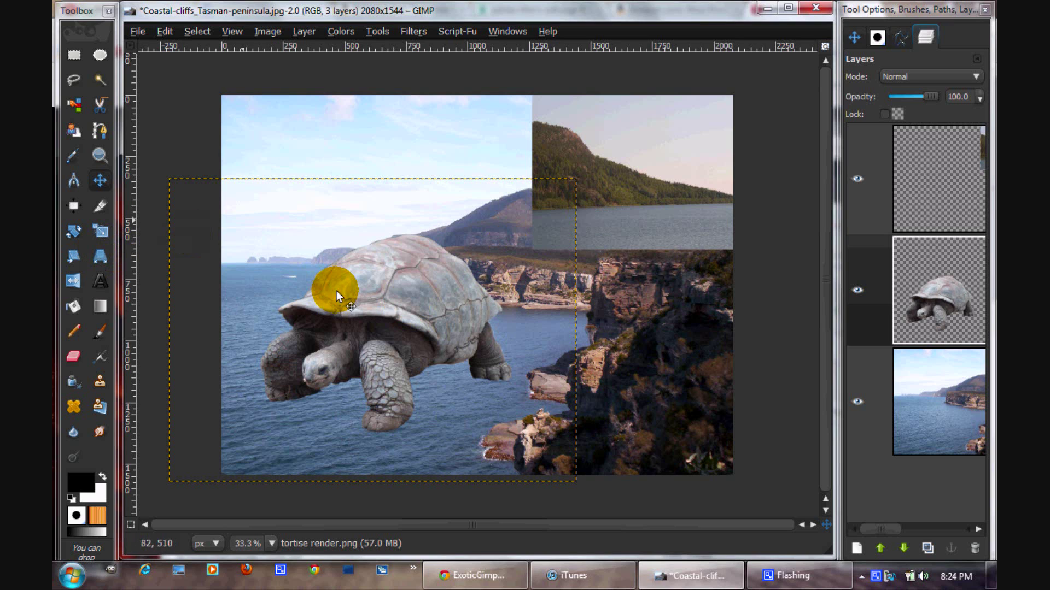
Step: Hide the hill photo layer and shift the tortoise slightly further left over the sea
{"action": "left_click", "coordinate": [100, 381]}
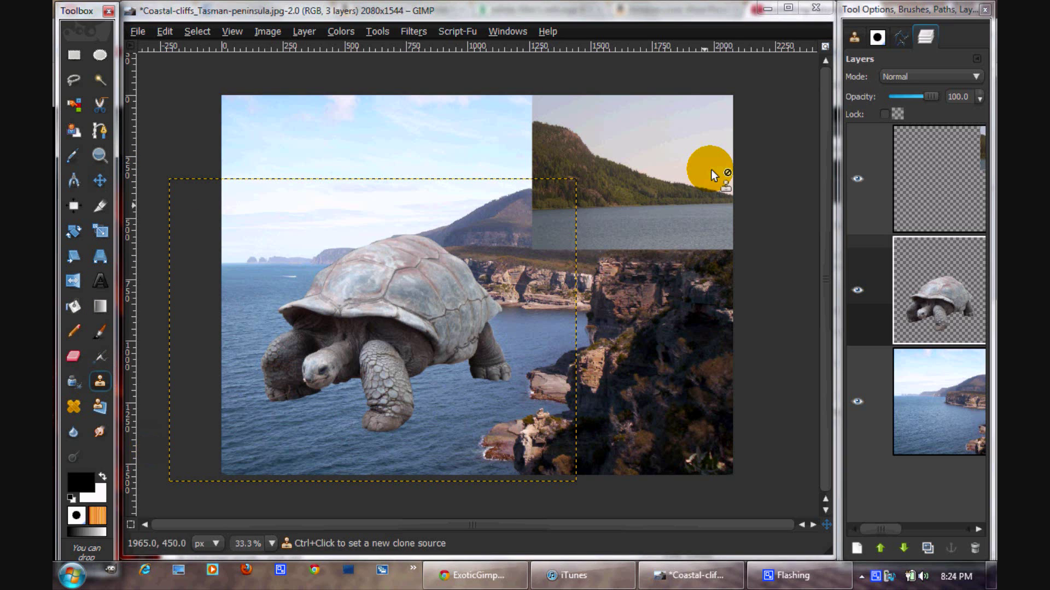
{"action": "left_click", "coordinate": [857, 178]}
{"action": "left_click", "coordinate": [869, 290]}
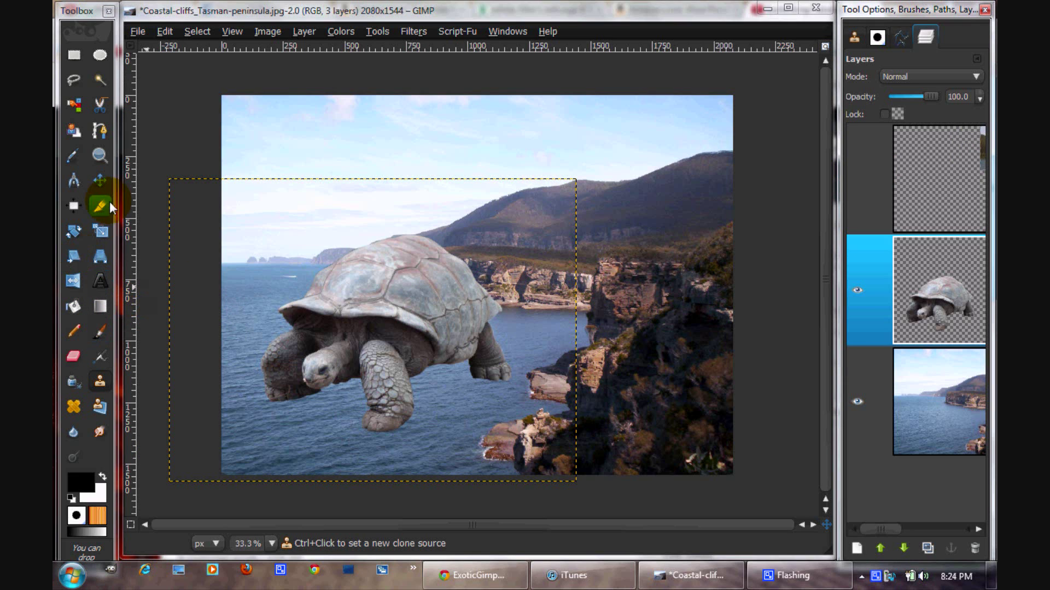
{"action": "left_click", "coordinate": [100, 180]}
{"action": "left_click_drag", "start_coordinate": [351, 307], "coordinate": [336, 311]}
Step: Set up the Clone tool on the coastal background layer with the Circle Fuzzy (19) brush at scale 3.42
{"action": "left_click", "coordinate": [99, 382]}
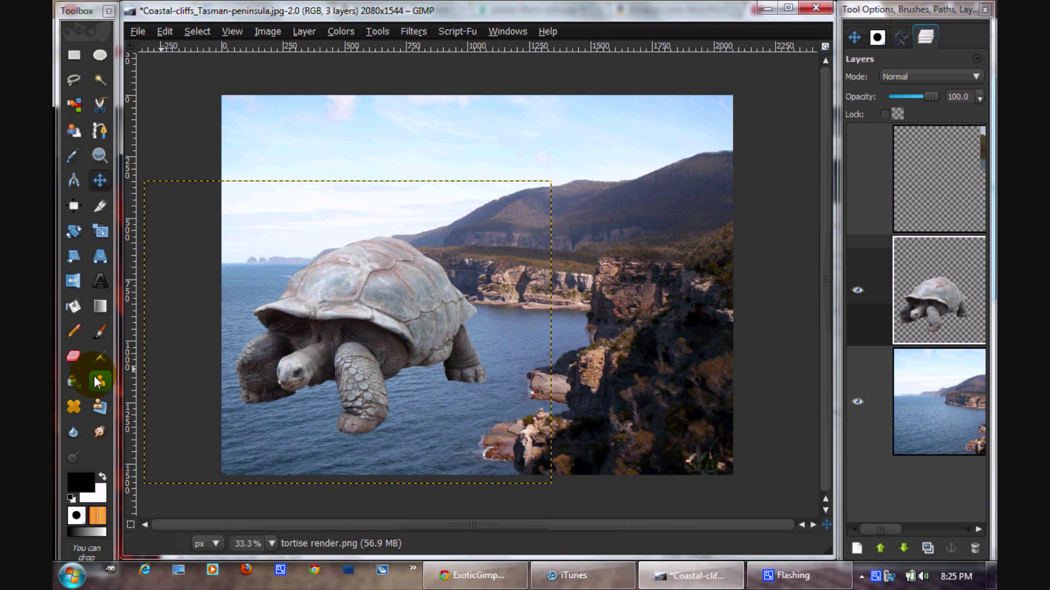
{"action": "left_click", "coordinate": [942, 376]}
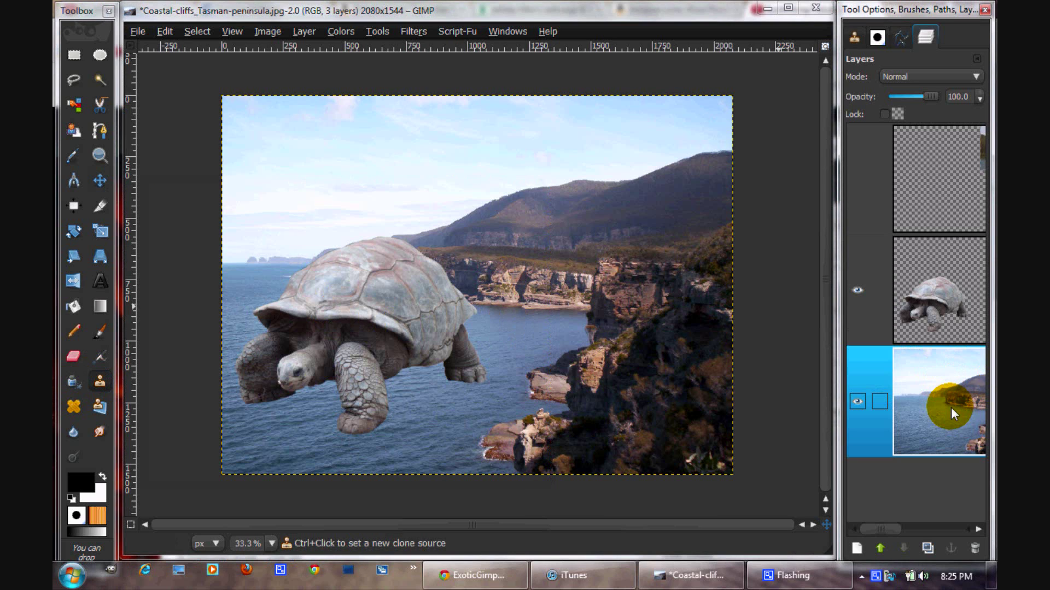
{"action": "left_click", "coordinate": [550, 292], "text": "ctrl"}
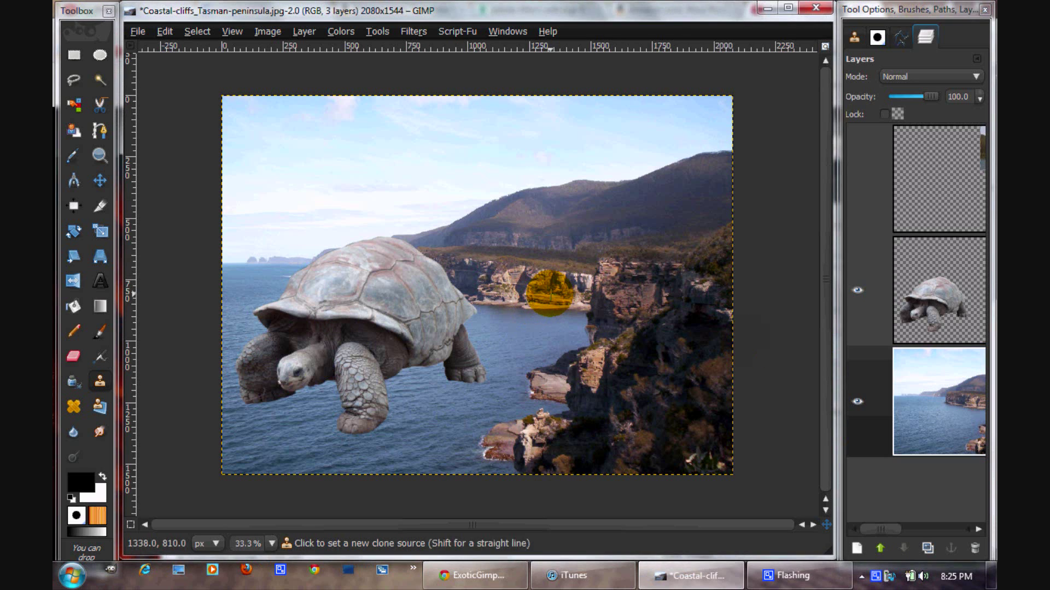
{"action": "left_click", "coordinate": [877, 36]}
{"action": "left_click_drag", "start_coordinate": [992, 197], "coordinate": [988, 159]}
{"action": "left_click", "coordinate": [863, 320]}
{"action": "left_click", "coordinate": [853, 43]}
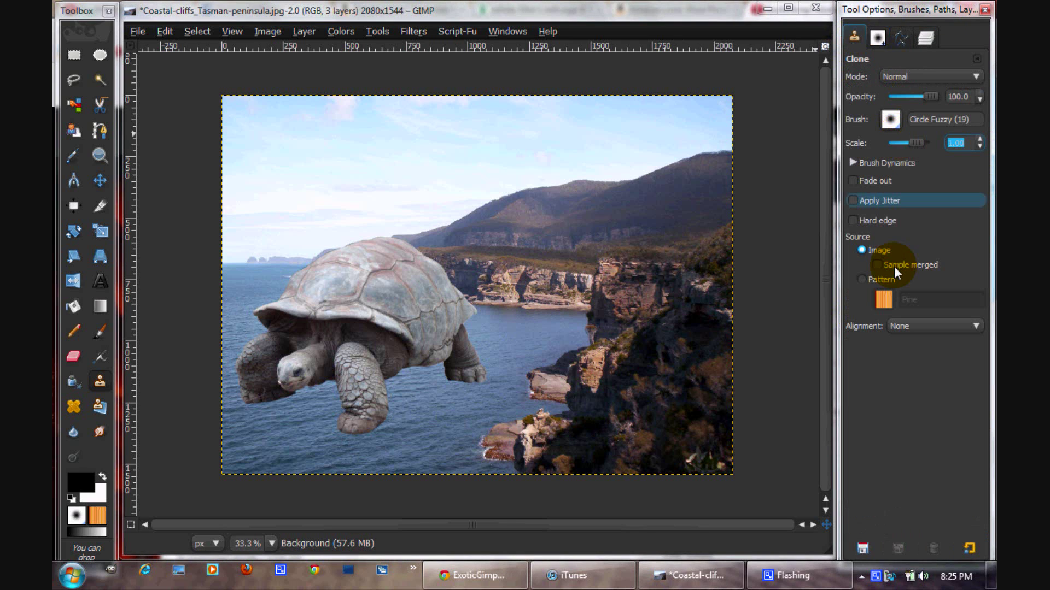
{"action": "left_click_drag", "start_coordinate": [923, 143], "coordinate": [931, 143]}
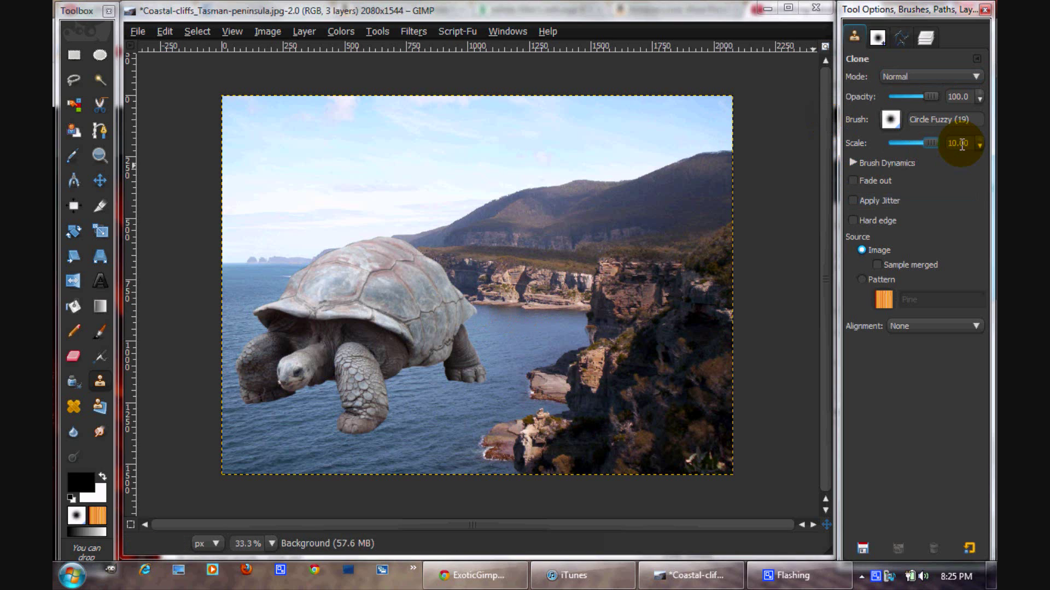
{"action": "left_click_drag", "start_coordinate": [930, 141], "coordinate": [924, 141]}
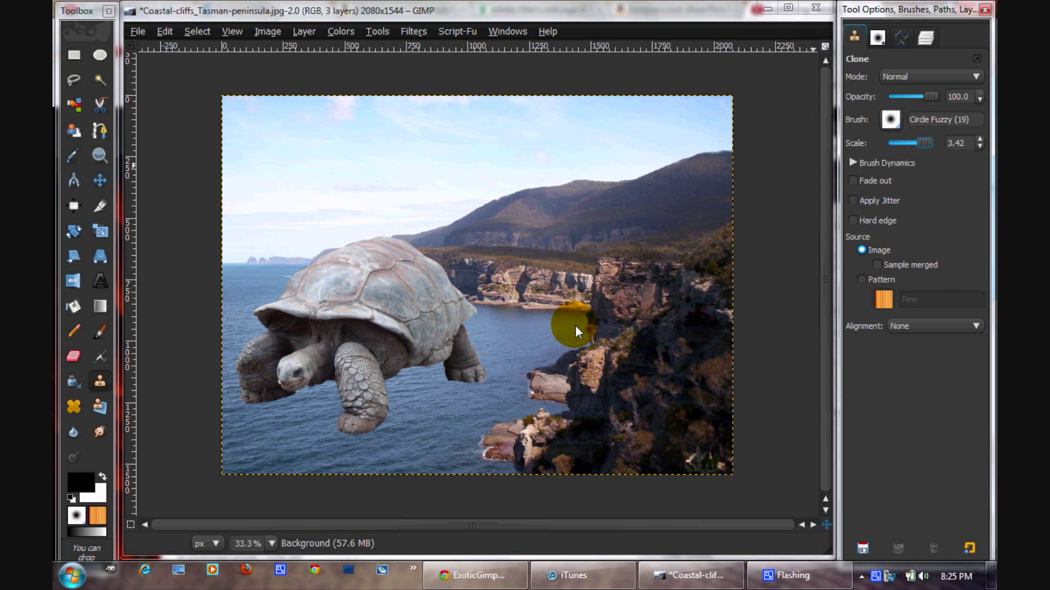
Step: Increase the clone brush scale to 5.62 and add a new transparent layer directly above the tortoise layer
{"action": "left_click", "coordinate": [978, 140]}
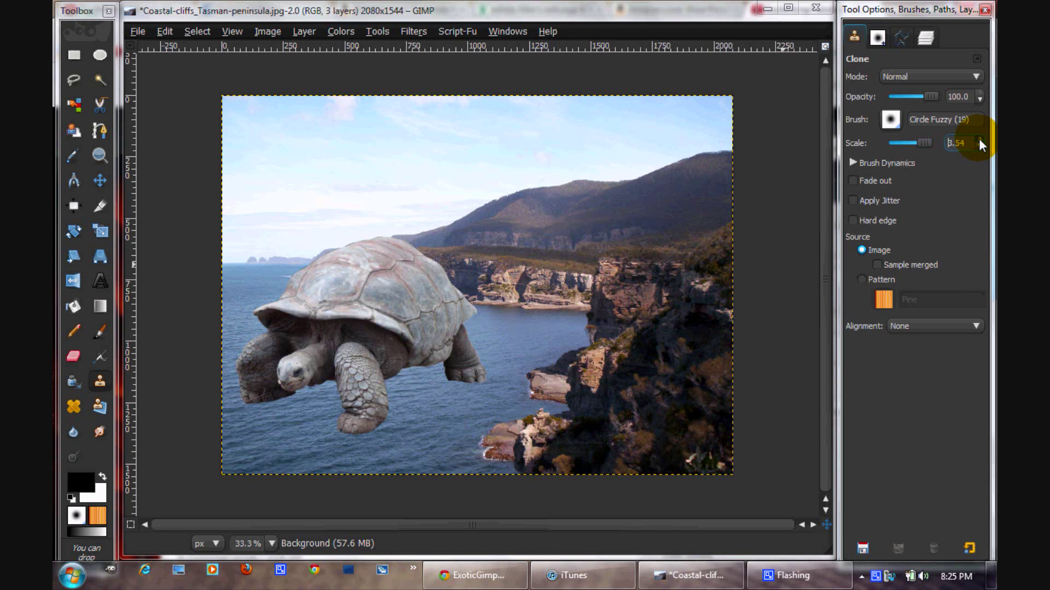
{"action": "left_click", "coordinate": [979, 140]}
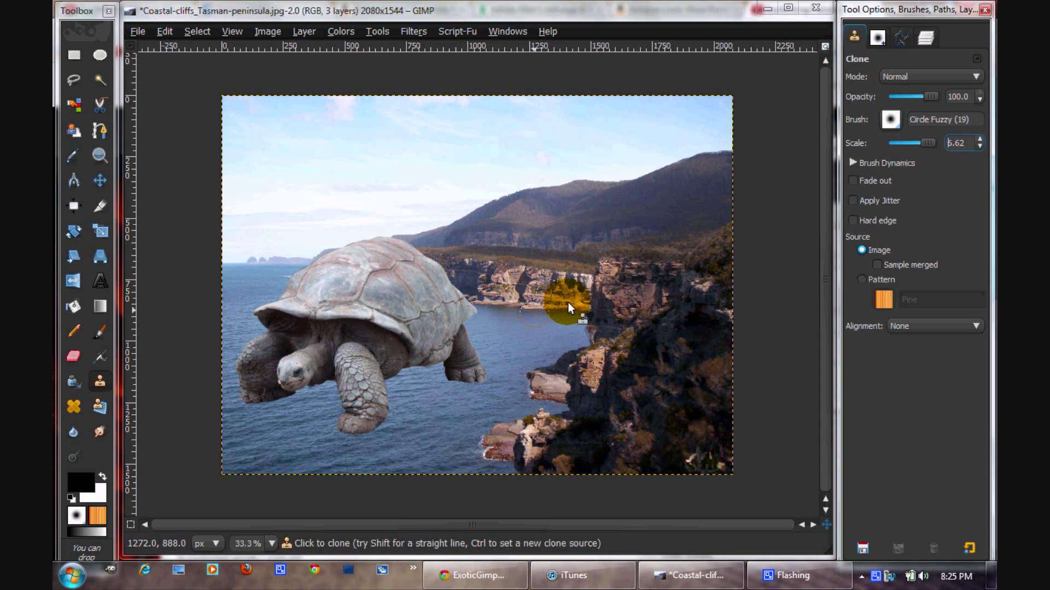
{"action": "left_click", "coordinate": [924, 40]}
{"action": "left_click", "coordinate": [927, 241]}
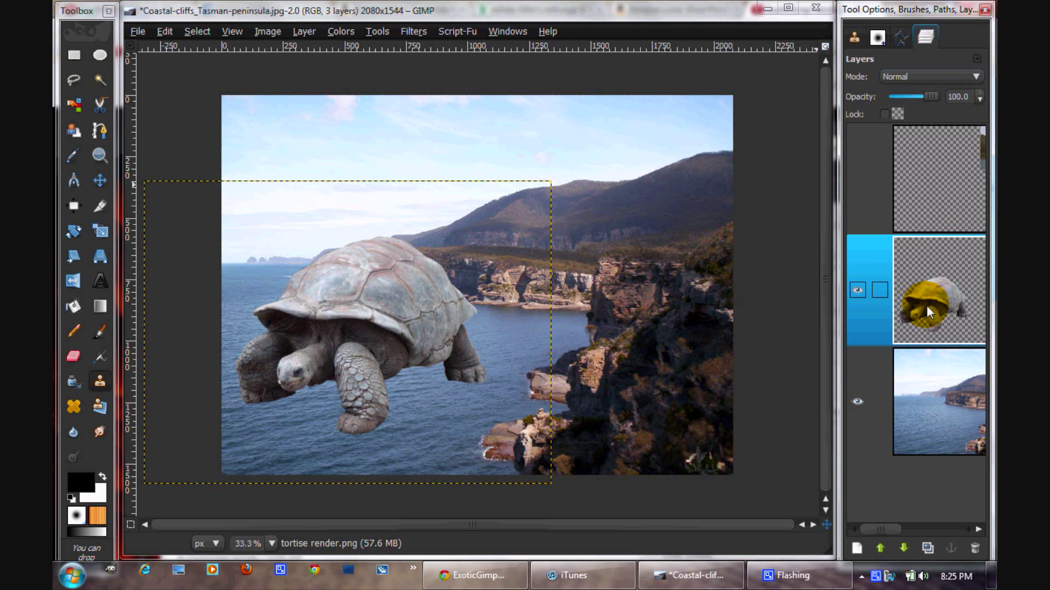
{"action": "key", "text": "ctrl+shift+n"}
{"action": "key", "text": "Return"}
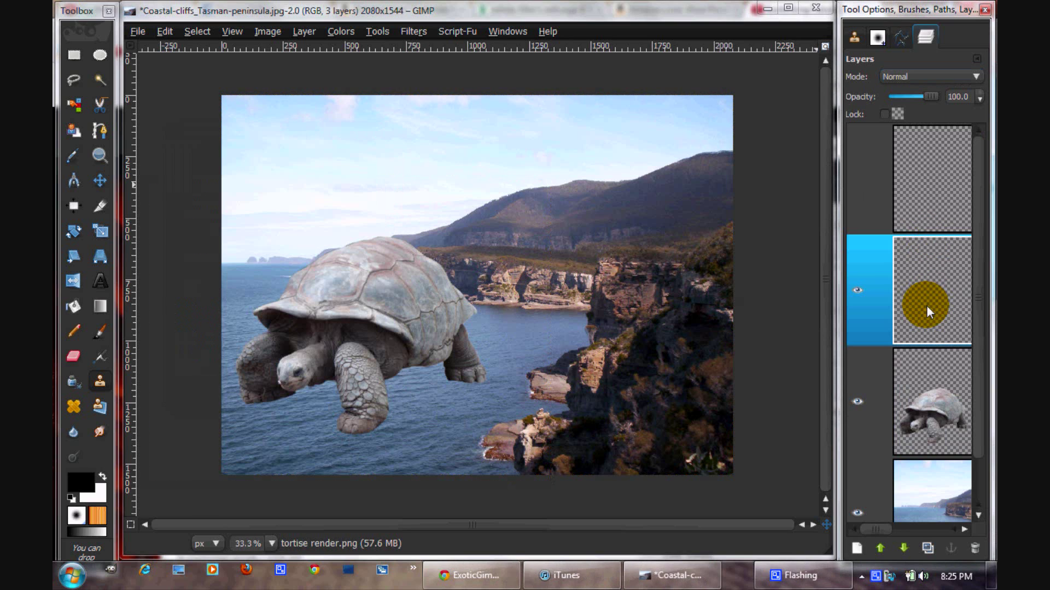
Step: Clone rock texture from the distant background cliffs along the rear lower edge of the tortoise's shell on the new layer
{"action": "left_click", "coordinate": [433, 347]}
{"action": "left_click_drag", "start_coordinate": [434, 351], "coordinate": [435, 356]}
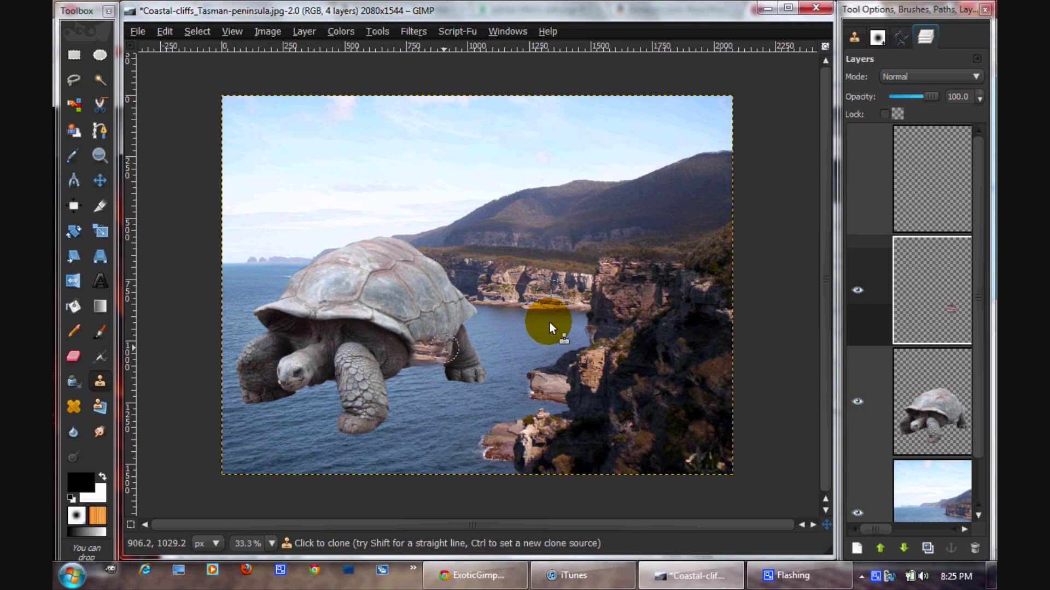
{"action": "left_click", "coordinate": [933, 490]}
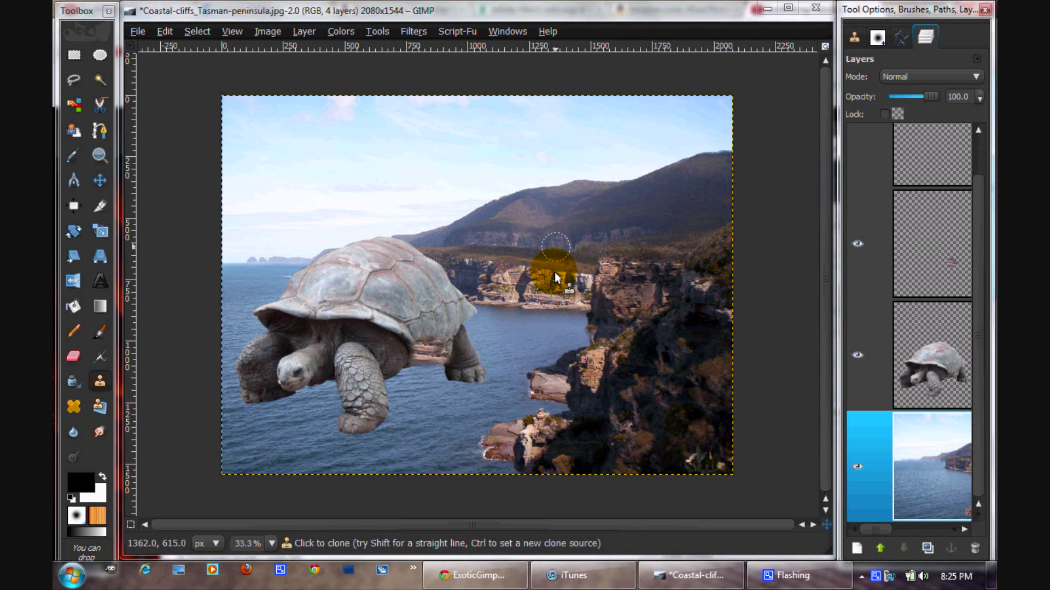
{"action": "left_click", "coordinate": [924, 284]}
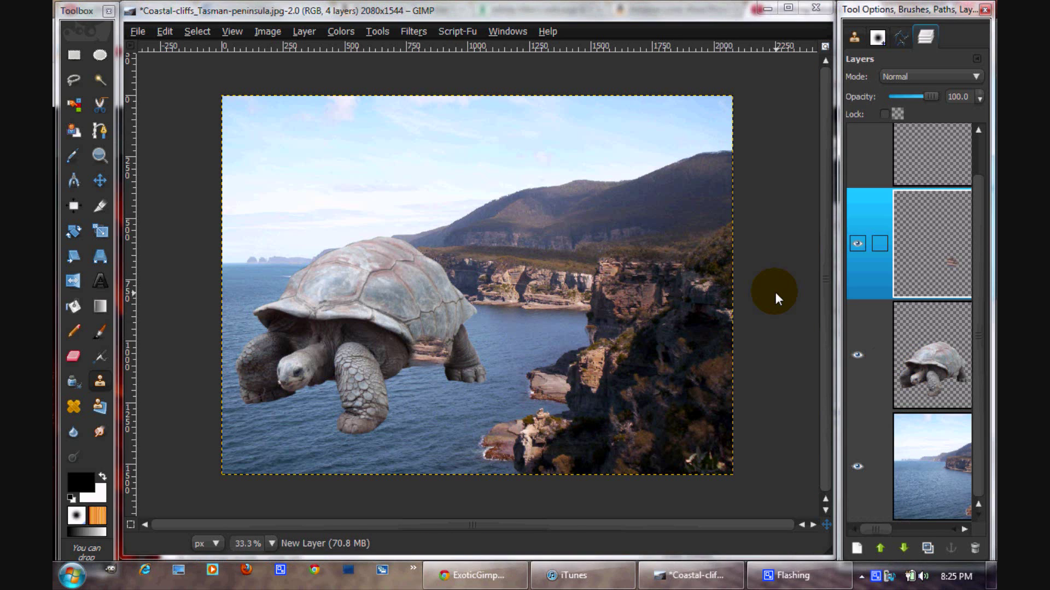
{"action": "mouse_move", "coordinate": [445, 336]}
{"action": "left_mouse_down"}
{"action": "mouse_move", "coordinate": [466, 318]}
{"action": "mouse_move", "coordinate": [416, 335]}
{"action": "mouse_move", "coordinate": [382, 316]}
{"action": "left_mouse_up"}
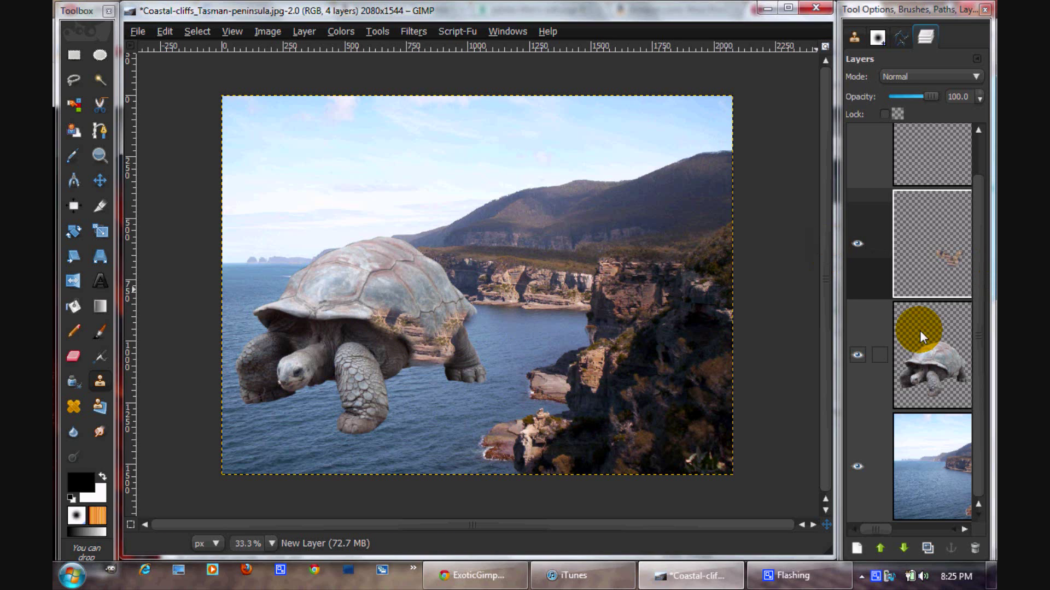
Step: Resample the background cliffs and clone rock along the middle of the shell's lower rim and its rear edge
{"action": "left_click", "coordinate": [932, 434]}
{"action": "left_click", "coordinate": [957, 262]}
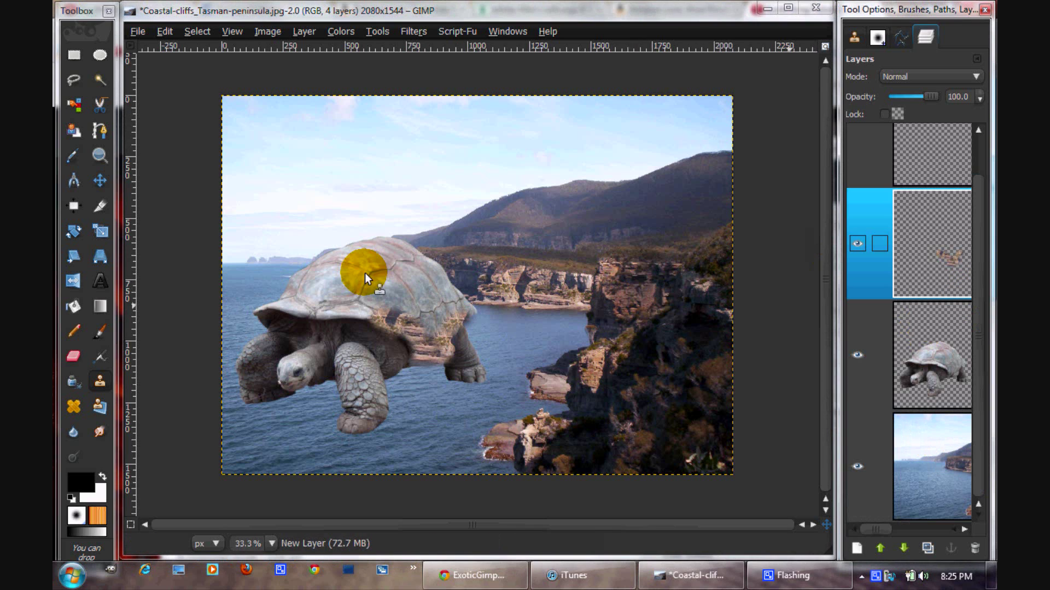
{"action": "mouse_move", "coordinate": [391, 314]}
{"action": "left_mouse_down"}
{"action": "mouse_move", "coordinate": [311, 314]}
{"action": "mouse_move", "coordinate": [448, 334]}
{"action": "mouse_move", "coordinate": [358, 323]}
{"action": "left_mouse_up"}
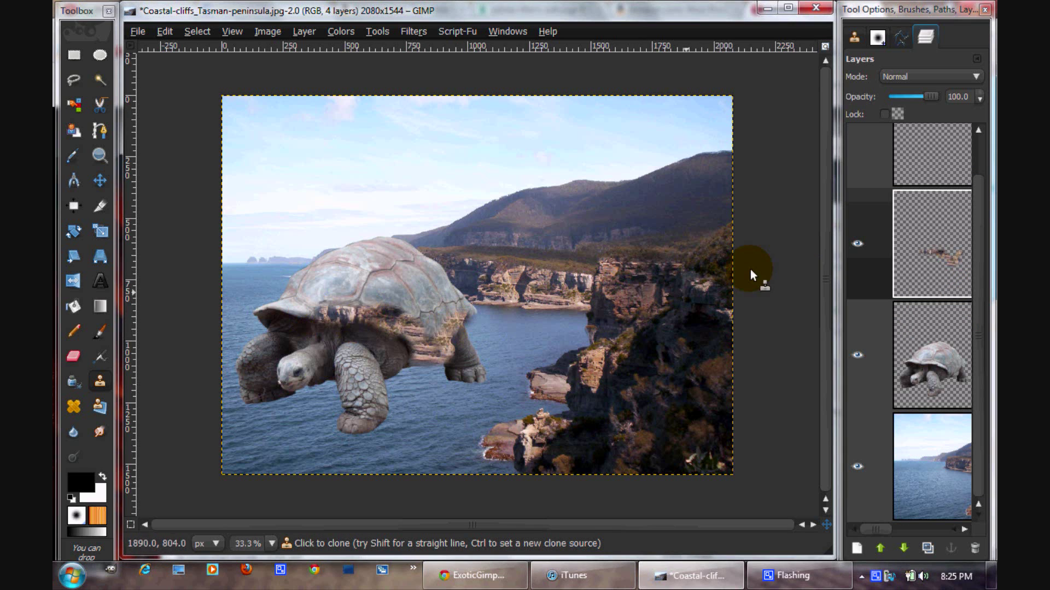
{"action": "left_click", "coordinate": [432, 329]}
{"action": "mouse_move", "coordinate": [432, 330]}
{"action": "left_mouse_down"}
{"action": "mouse_move", "coordinate": [434, 345]}
{"action": "mouse_move", "coordinate": [454, 343]}
{"action": "left_mouse_up"}
Step: Sample the sunlit rocks beside the sea on the background layer and clone them along the shell's front rim above the head
{"action": "left_click", "coordinate": [953, 385]}
{"action": "left_click", "coordinate": [932, 464]}
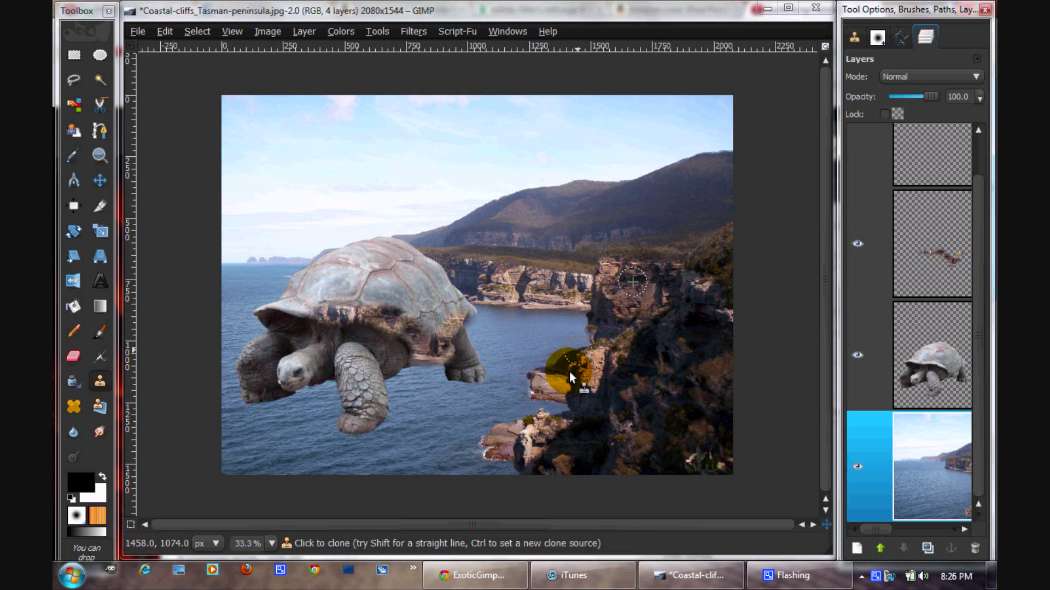
{"action": "left_click", "coordinate": [591, 365], "text": "ctrl"}
{"action": "left_click", "coordinate": [311, 308]}
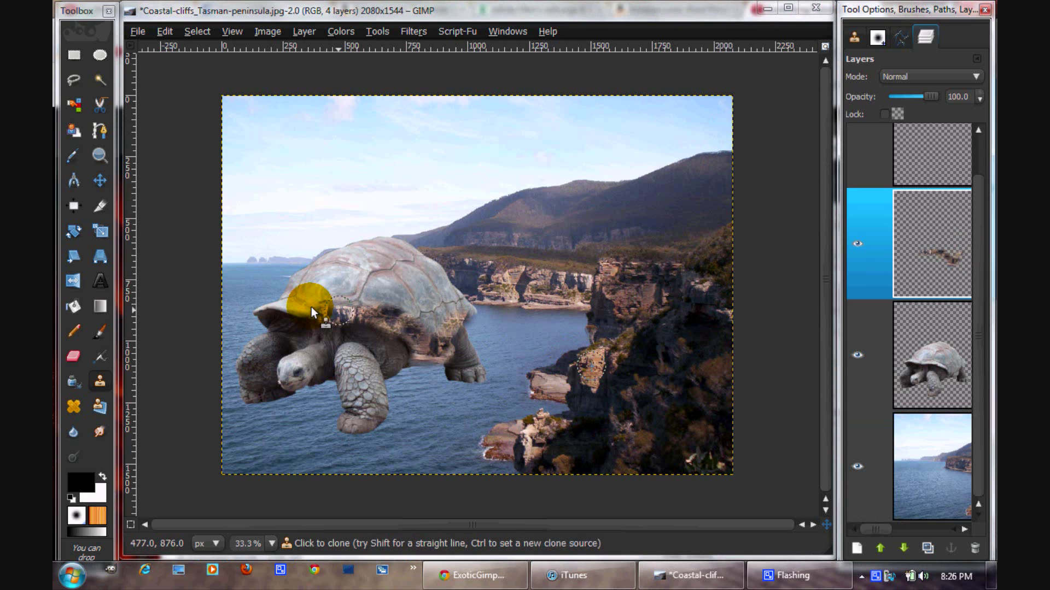
{"action": "left_click", "coordinate": [302, 305]}
{"action": "left_click_drag", "start_coordinate": [302, 310], "coordinate": [264, 310]}
{"action": "left_click", "coordinate": [546, 375], "text": "ctrl"}
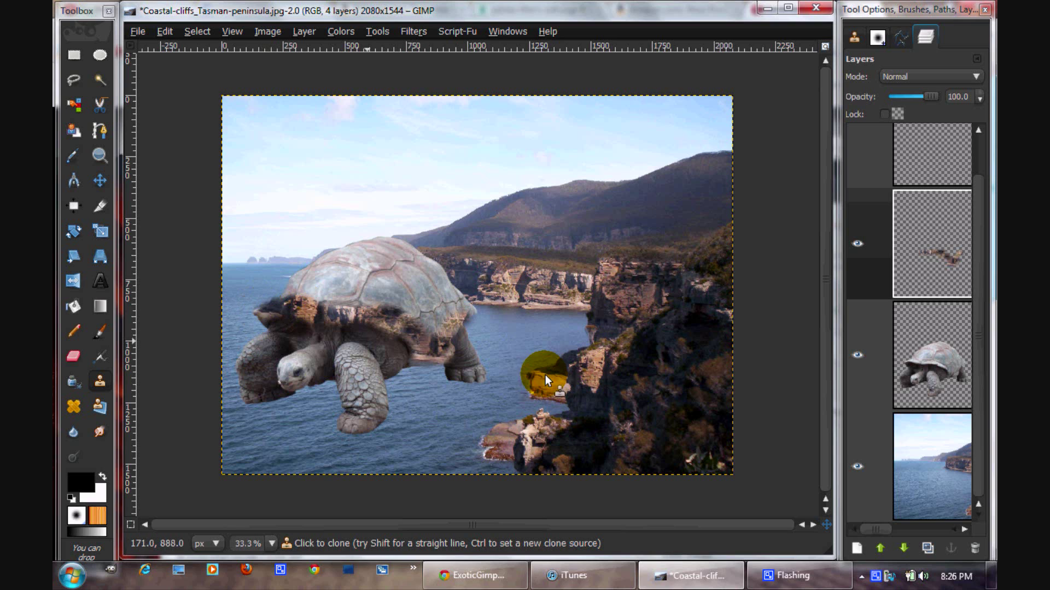
{"action": "left_click", "coordinate": [443, 337]}
Step: Trim the cloned rock outside the tortoise using its inverted alpha selection, and clear the selection
{"action": "left_click", "coordinate": [953, 345]}
{"action": "right_click", "coordinate": [953, 346]}
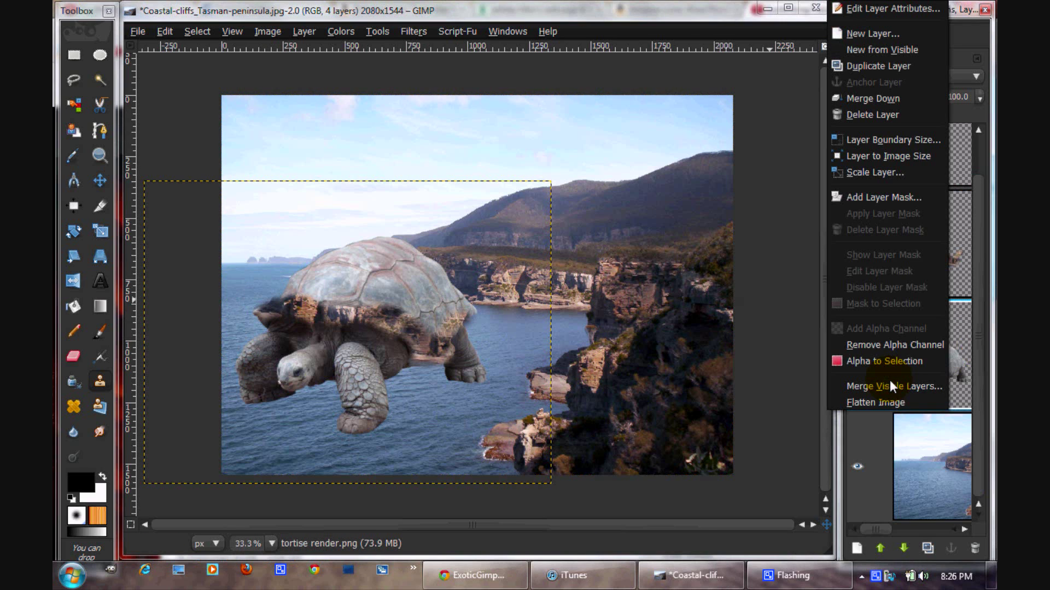
{"action": "left_click", "coordinate": [864, 363]}
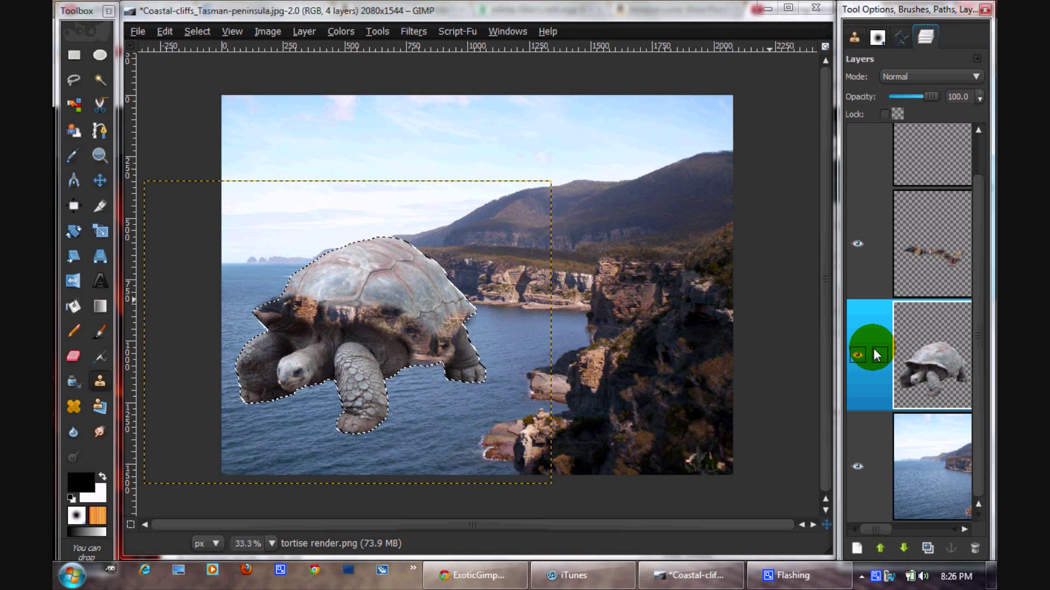
{"action": "left_click", "coordinate": [919, 254]}
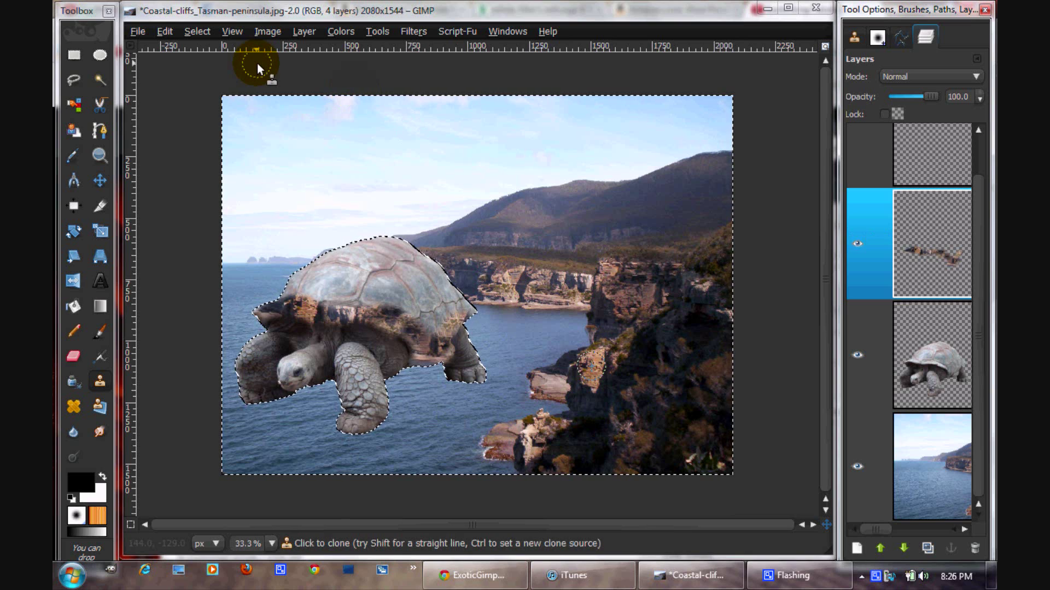
{"action": "key", "text": "ctrl+shift+a"}
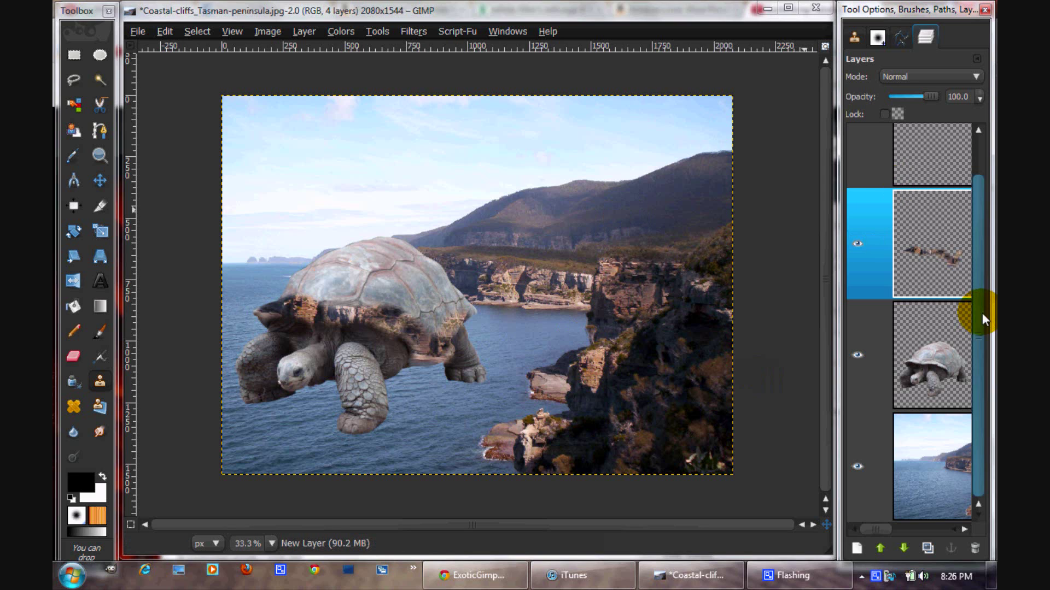
Step: Make the hill photo layer visible again
{"action": "left_click_drag", "start_coordinate": [979, 311], "coordinate": [988, 215]}
{"action": "left_click", "coordinate": [858, 178]}
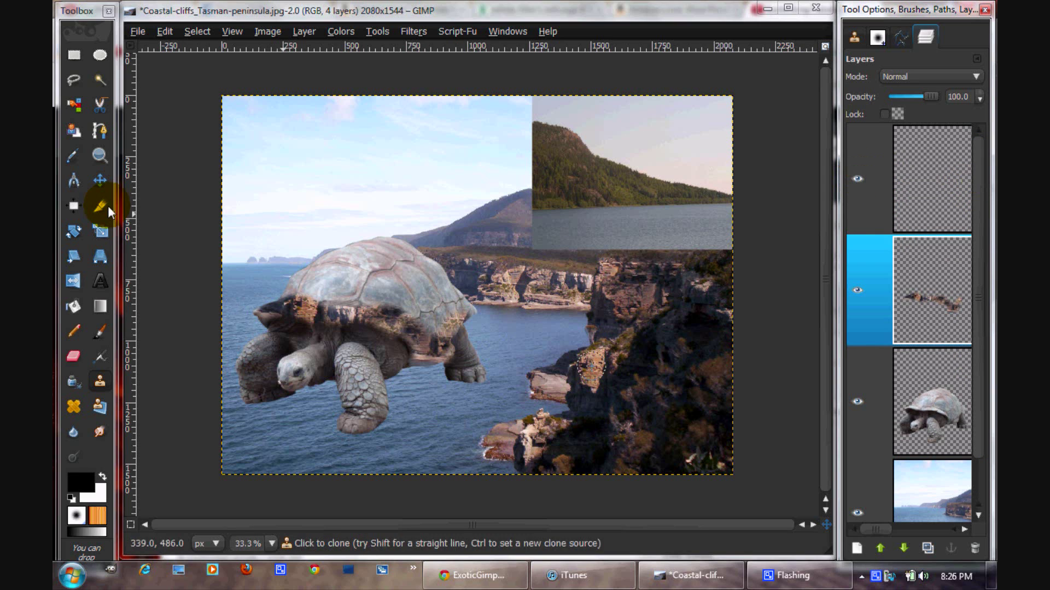
{"action": "left_click", "coordinate": [99, 381]}
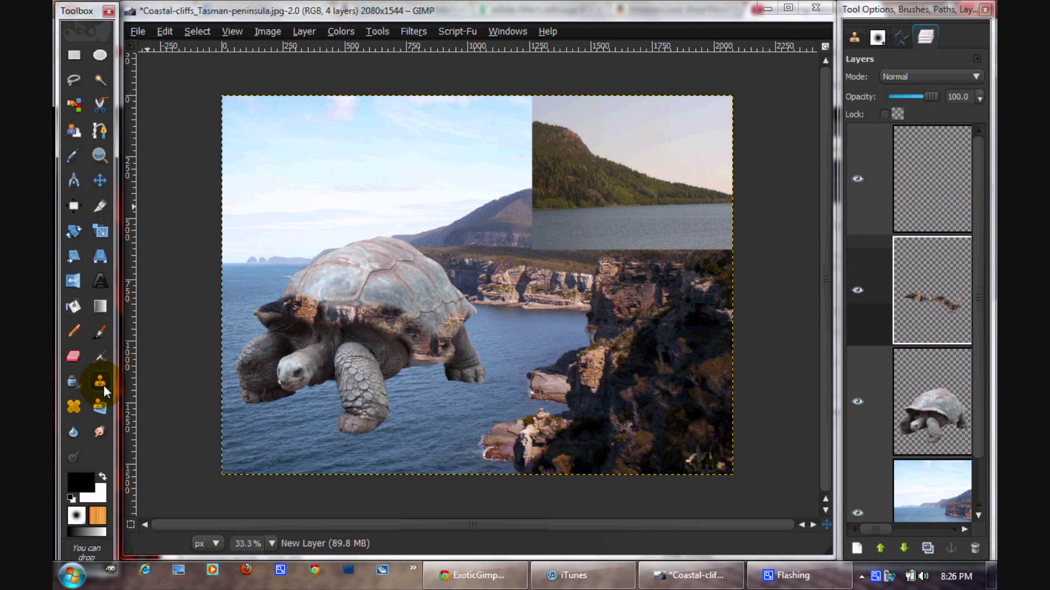
{"action": "left_click", "coordinate": [100, 230]}
{"action": "left_click", "coordinate": [602, 197]}
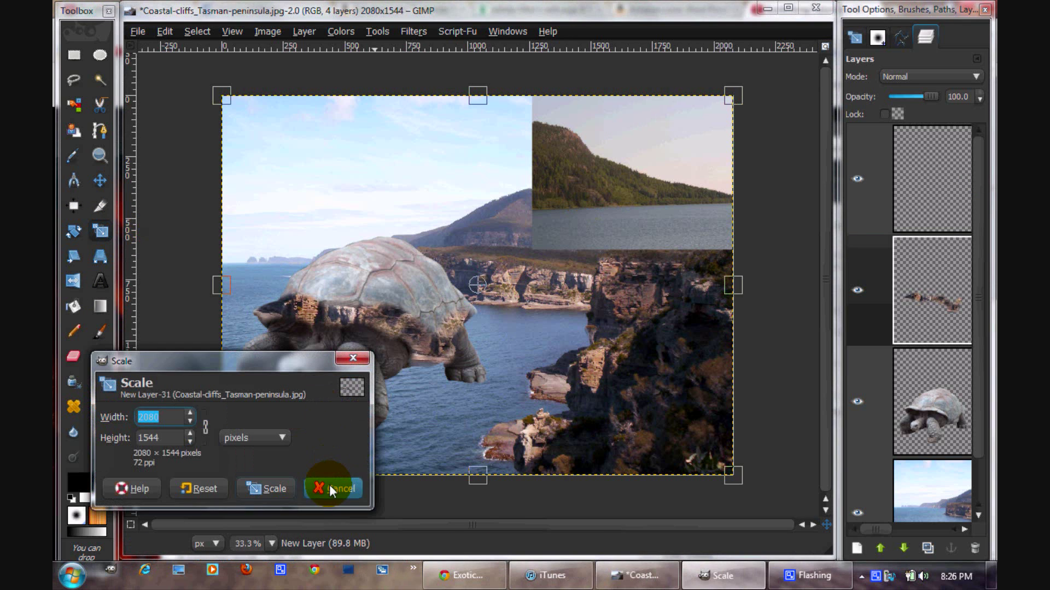
{"action": "left_click", "coordinate": [332, 488]}
Step: Select the hill photo layer and scale it larger, extending it toward the tortoise
{"action": "left_click", "coordinate": [937, 206]}
{"action": "left_click", "coordinate": [581, 200]}
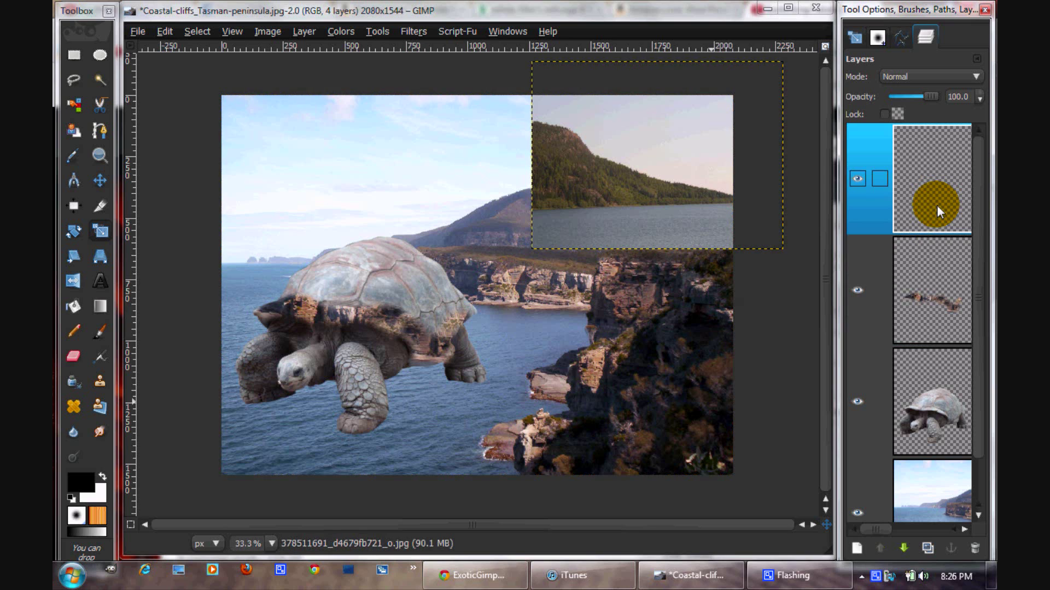
{"action": "left_click_drag", "start_coordinate": [581, 201], "coordinate": [464, 305]}
{"action": "left_click", "coordinate": [272, 493]}
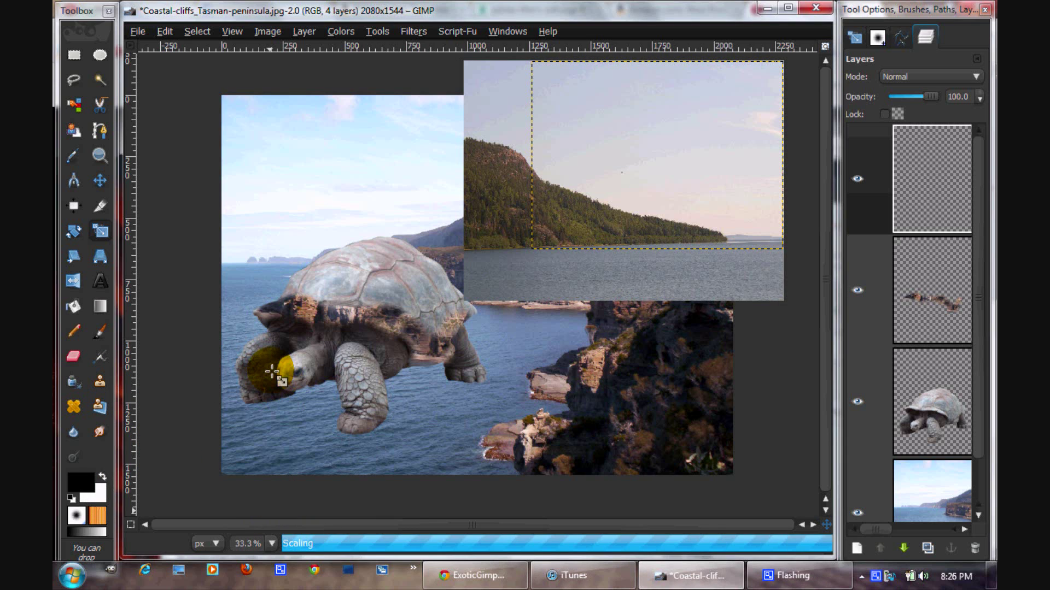
Step: Sample the hill's trees with the Clone tool and paint them over the shell's rear side on a new layer above the rocks
{"action": "left_click", "coordinate": [100, 381]}
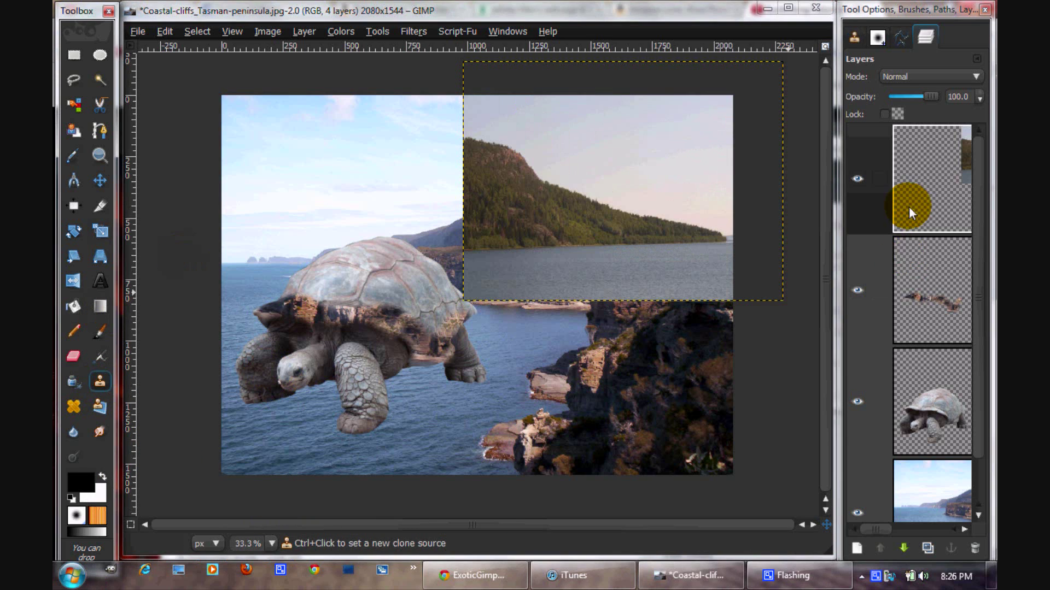
{"action": "left_click", "coordinate": [529, 219], "text": "ctrl"}
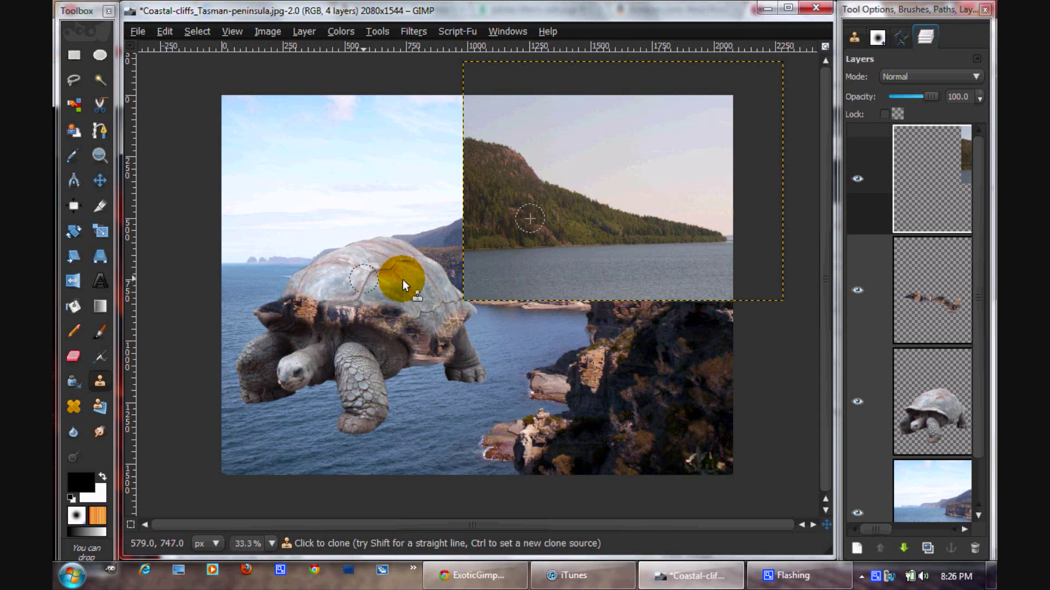
{"action": "mouse_move", "coordinate": [402, 280]}
{"action": "left_mouse_down"}
{"action": "mouse_move", "coordinate": [434, 298]}
{"action": "mouse_move", "coordinate": [419, 309]}
{"action": "mouse_move", "coordinate": [435, 317]}
{"action": "left_mouse_up"}
{"action": "left_click", "coordinate": [947, 303]}
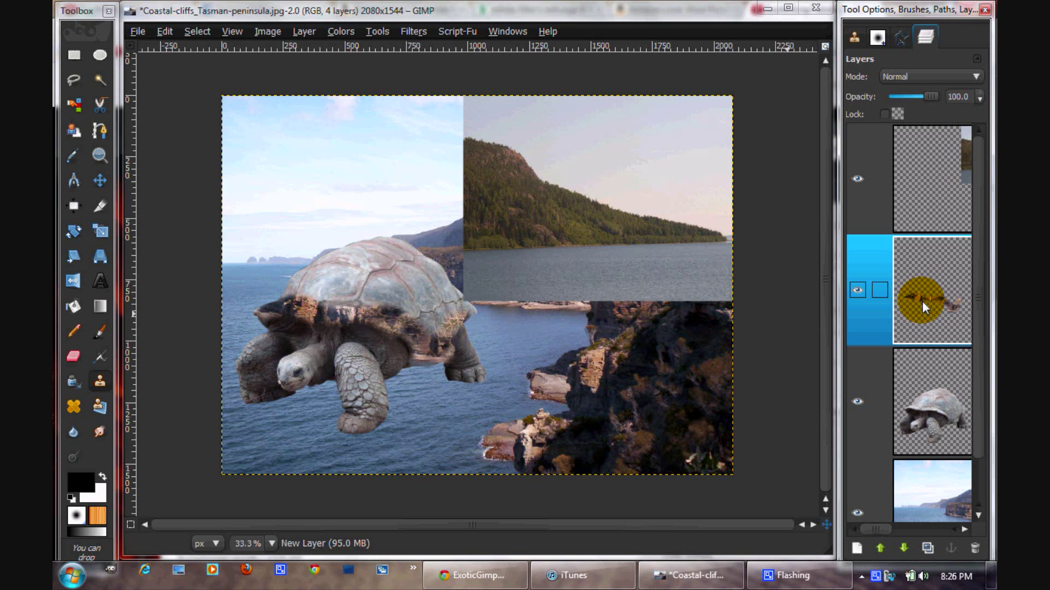
{"action": "key", "text": "ctrl+shift+n"}
{"action": "key", "text": "Return"}
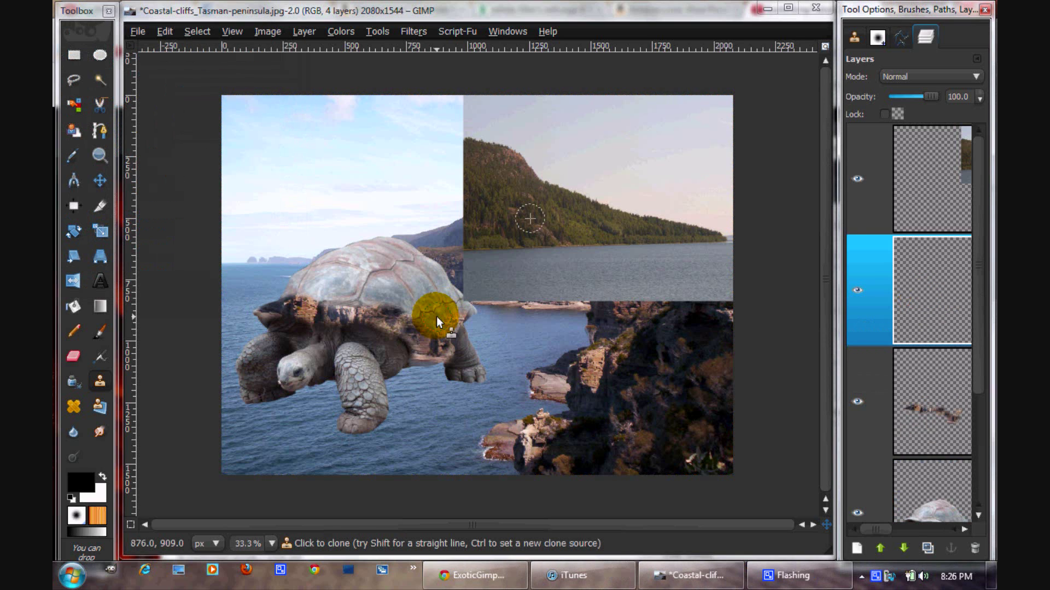
{"action": "mouse_move", "coordinate": [418, 313]}
{"action": "left_mouse_down"}
{"action": "mouse_move", "coordinate": [384, 301]}
{"action": "mouse_move", "coordinate": [470, 308]}
{"action": "mouse_move", "coordinate": [441, 280]}
{"action": "mouse_move", "coordinate": [432, 298]}
{"action": "mouse_move", "coordinate": [395, 287]}
{"action": "left_mouse_up"}
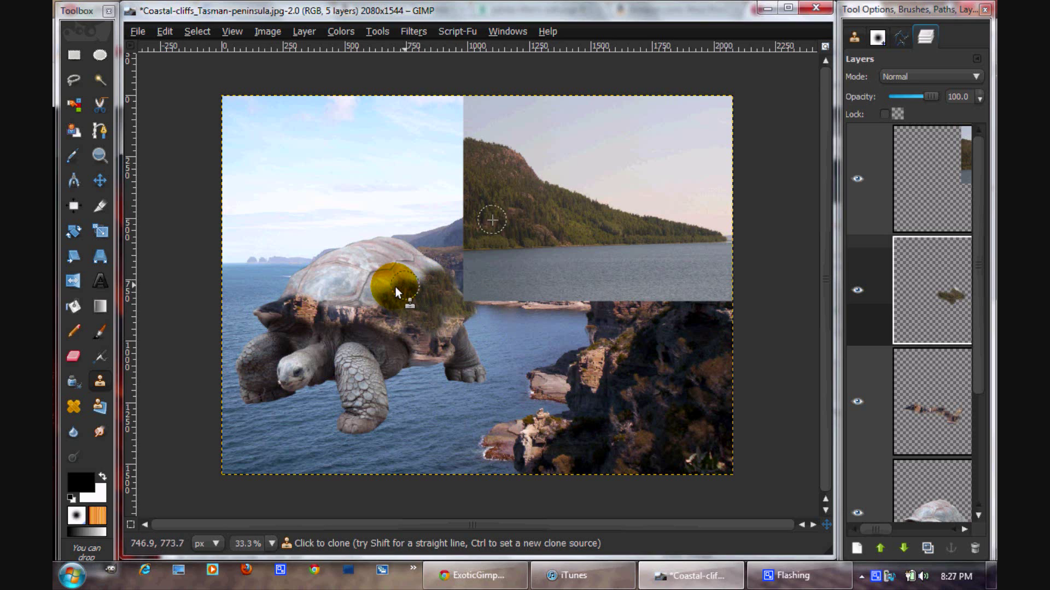
Step: Resample the trees near the hill's shoreline and clone them across the upper rear of the shell on the greenery layer
{"action": "left_click", "coordinate": [916, 185]}
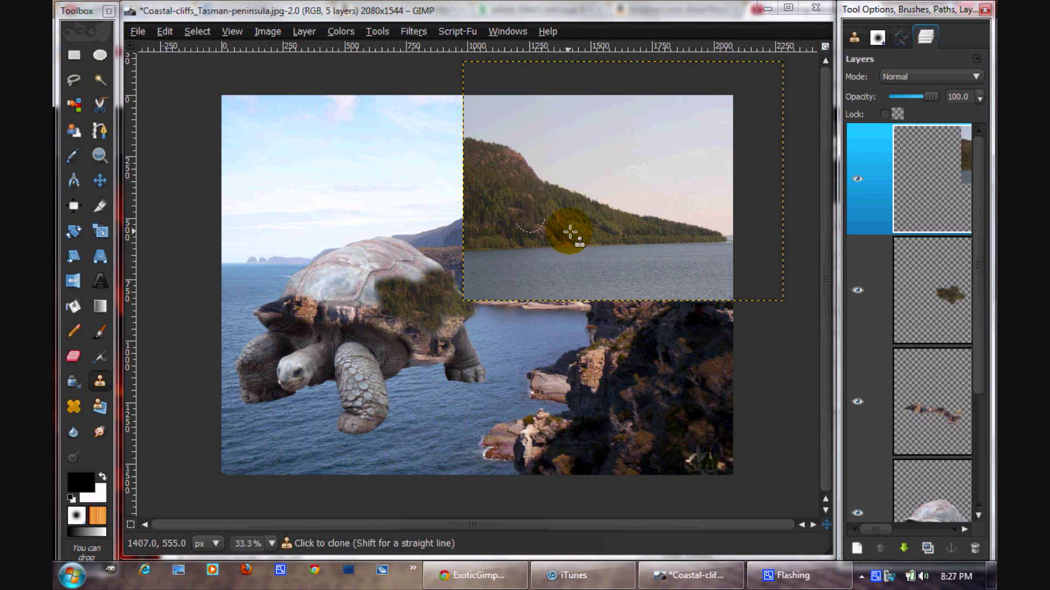
{"action": "left_click", "coordinate": [862, 287]}
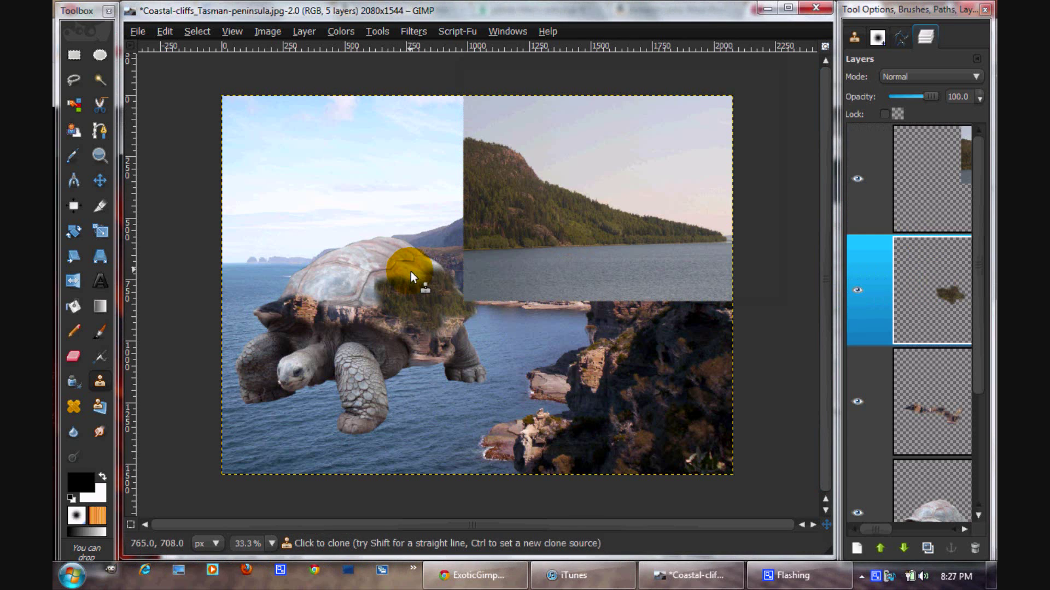
{"action": "mouse_move", "coordinate": [411, 271]}
{"action": "left_mouse_down"}
{"action": "mouse_move", "coordinate": [383, 281]}
{"action": "mouse_move", "coordinate": [431, 289]}
{"action": "mouse_move", "coordinate": [380, 284]}
{"action": "mouse_move", "coordinate": [437, 282]}
{"action": "mouse_move", "coordinate": [399, 289]}
{"action": "mouse_move", "coordinate": [438, 287]}
{"action": "left_mouse_up"}
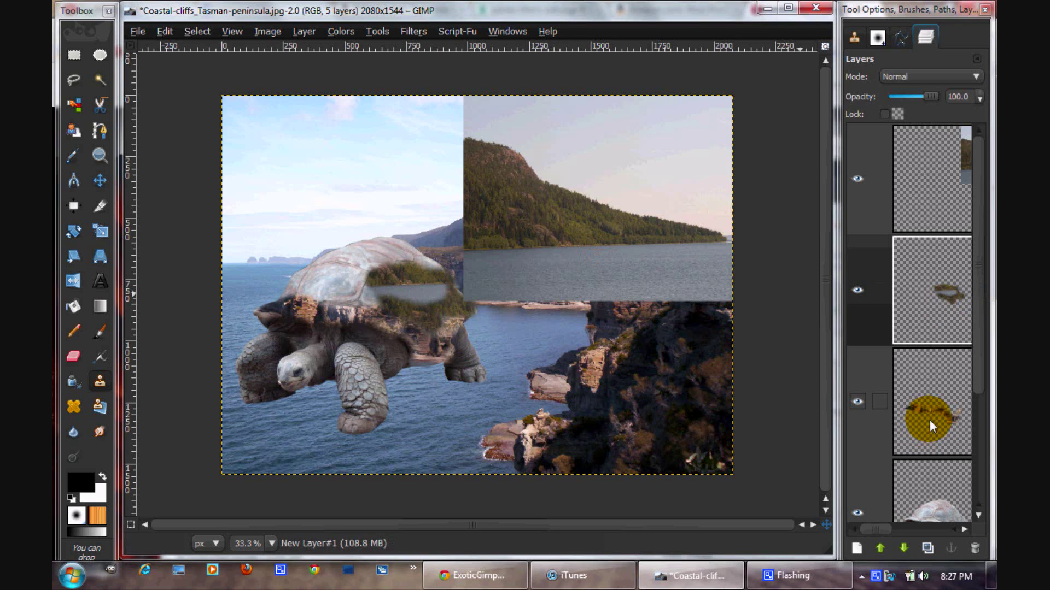
Step: Sample the hill's upper slope and clone its trees over the front and upper middle of the shell on the greenery layer
{"action": "left_click", "coordinate": [957, 188]}
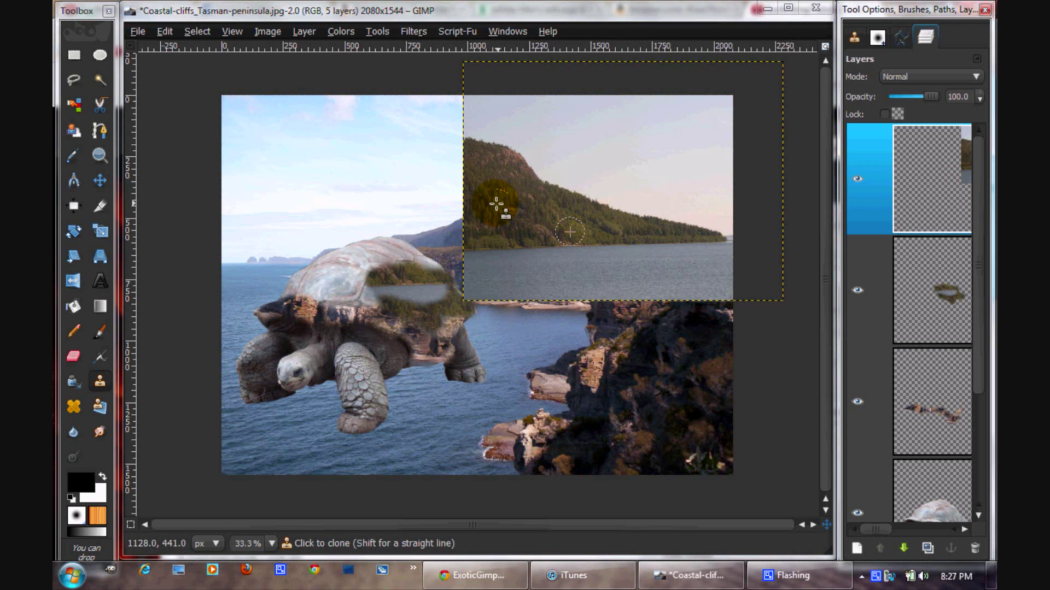
{"action": "left_click", "coordinate": [500, 175], "text": "ctrl"}
{"action": "left_click", "coordinate": [931, 311]}
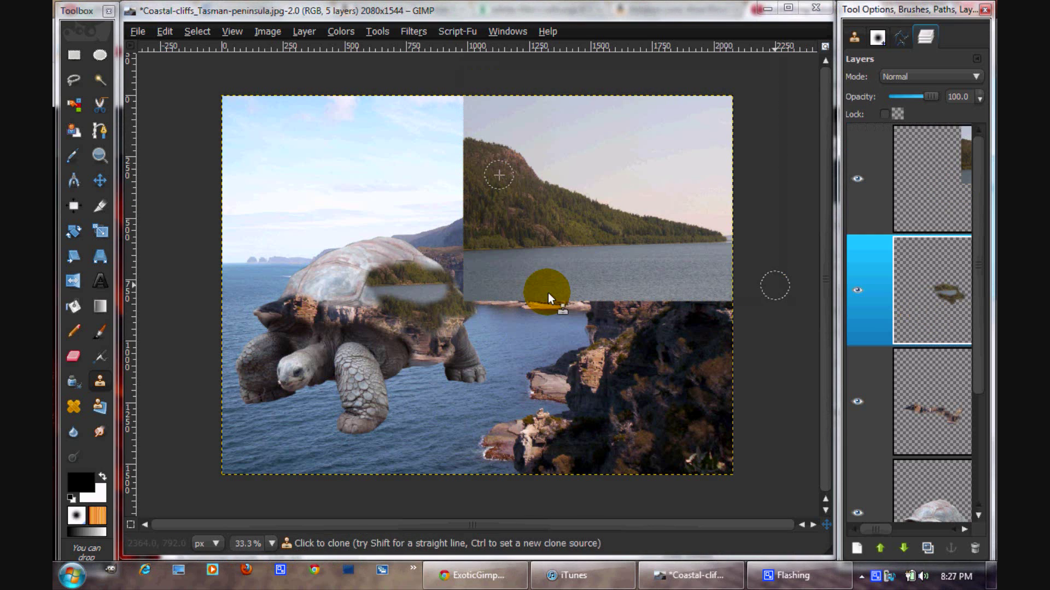
{"action": "mouse_move", "coordinate": [352, 284]}
{"action": "left_mouse_down"}
{"action": "mouse_move", "coordinate": [373, 302]}
{"action": "mouse_move", "coordinate": [326, 292]}
{"action": "left_mouse_up"}
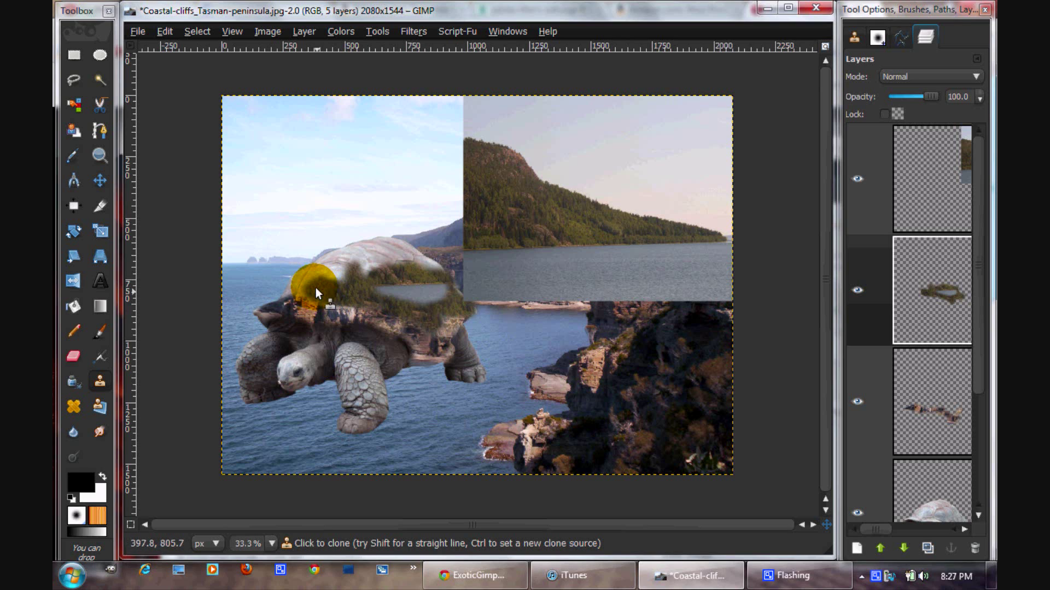
{"action": "mouse_move", "coordinate": [339, 277]}
{"action": "left_mouse_down"}
{"action": "mouse_move", "coordinate": [384, 265]}
{"action": "mouse_move", "coordinate": [326, 287]}
{"action": "mouse_move", "coordinate": [380, 259]}
{"action": "mouse_move", "coordinate": [401, 269]}
{"action": "mouse_move", "coordinate": [385, 258]}
{"action": "left_mouse_up"}
Step: Resample the trees on the hill's middle slope and clone them over the shell's front edge on the greenery layer
{"action": "left_click", "coordinate": [925, 188]}
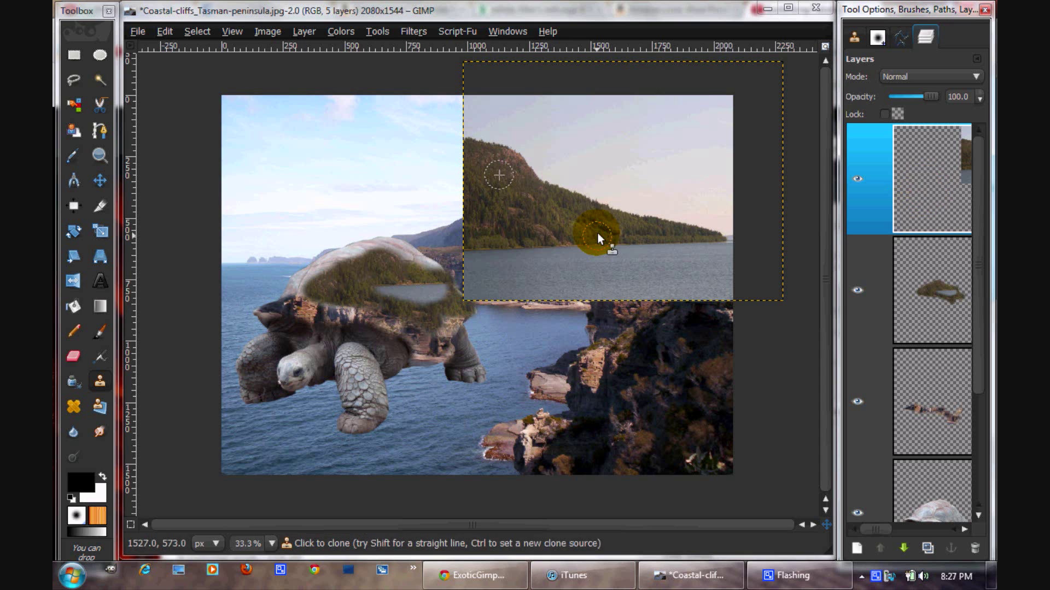
{"action": "left_click", "coordinate": [941, 281]}
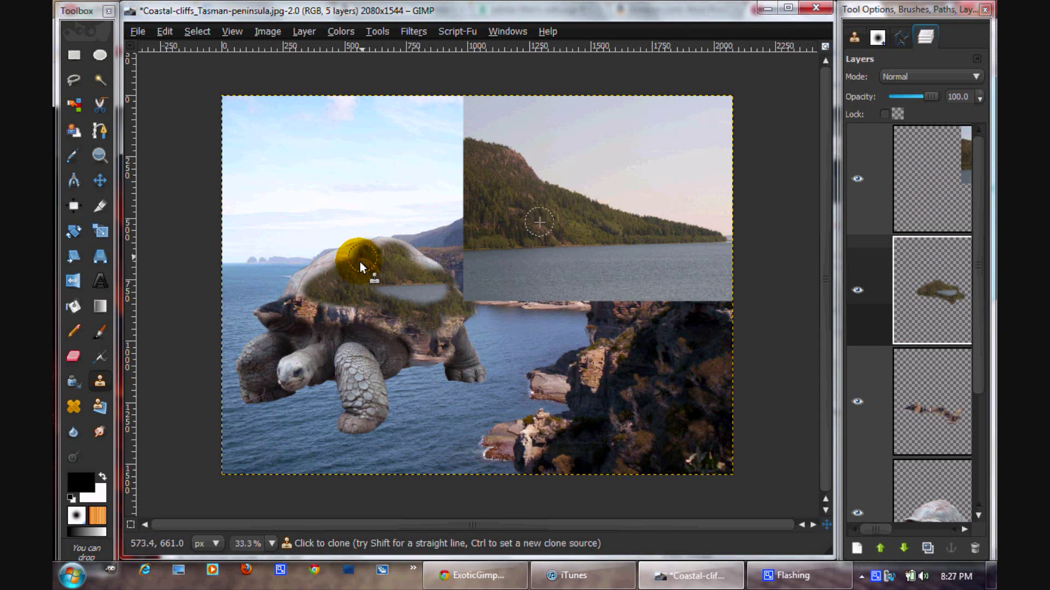
{"action": "mouse_move", "coordinate": [360, 262]}
{"action": "left_mouse_down"}
{"action": "mouse_move", "coordinate": [304, 292]}
{"action": "mouse_move", "coordinate": [317, 289]}
{"action": "mouse_move", "coordinate": [298, 286]}
{"action": "mouse_move", "coordinate": [322, 292]}
{"action": "left_mouse_up"}
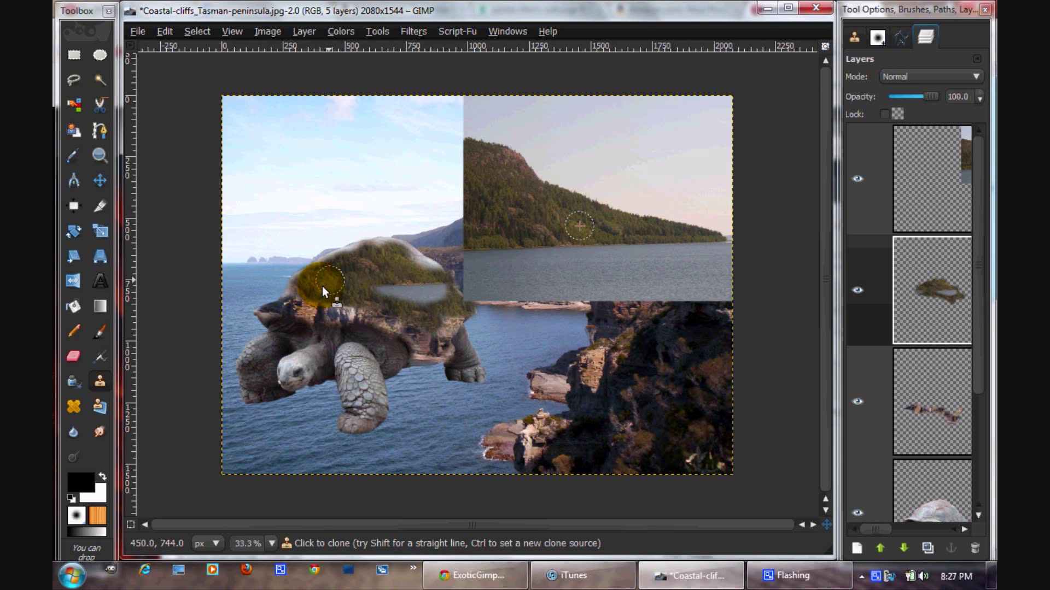
{"action": "left_click", "coordinate": [454, 260]}
Step: Resample the hill's trees and clone them along the bare upper edge of the shell on the greenery layer
{"action": "left_click", "coordinate": [936, 199]}
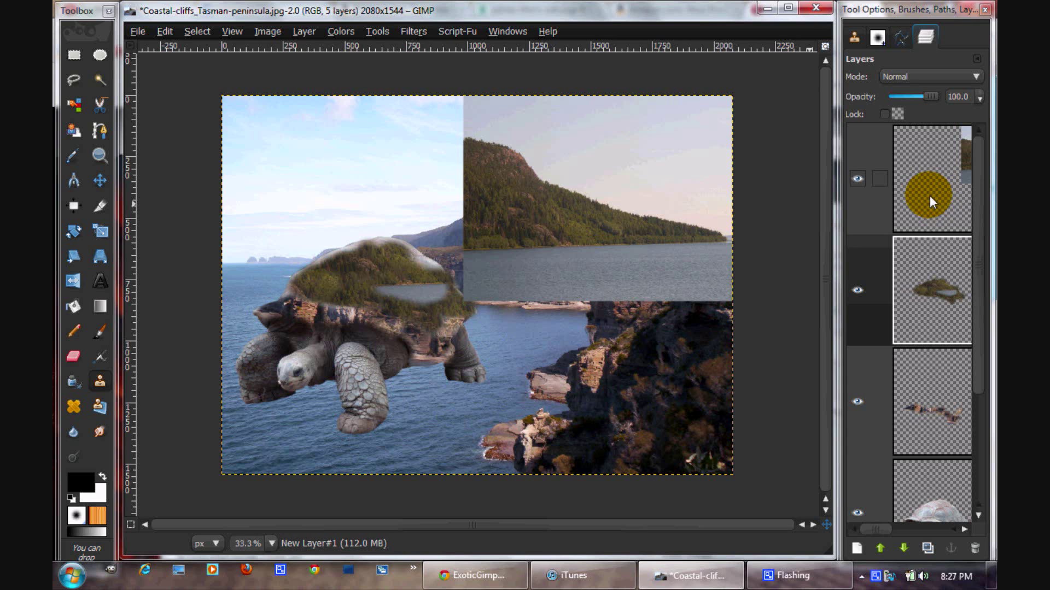
{"action": "left_click", "coordinate": [918, 278]}
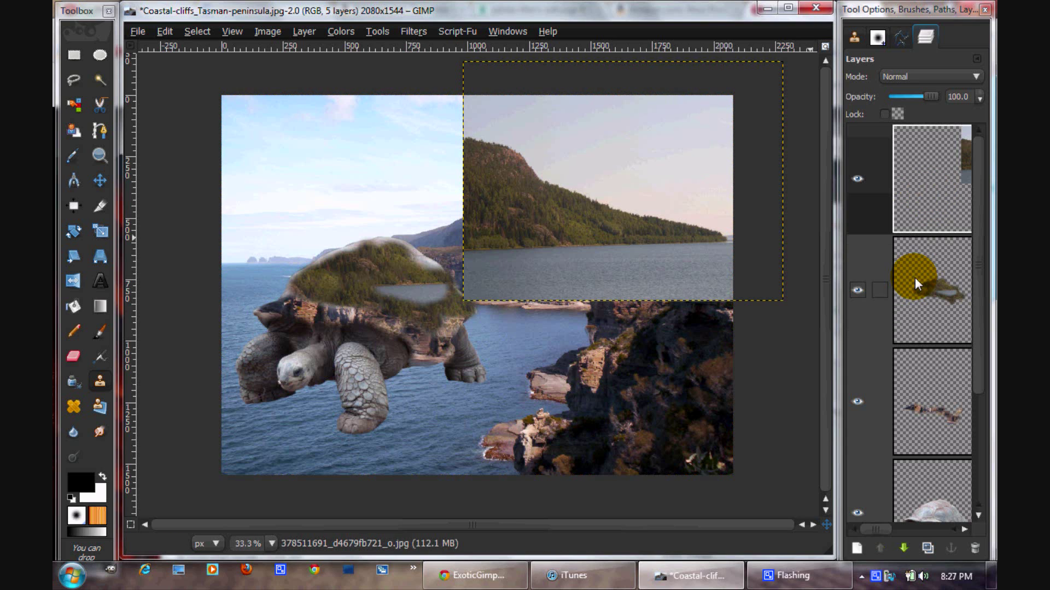
{"action": "left_click", "coordinate": [263, 281]}
{"action": "left_click", "coordinate": [343, 275]}
{"action": "left_click_drag", "start_coordinate": [343, 274], "coordinate": [356, 273]}
{"action": "left_click", "coordinate": [731, 374]}
{"action": "left_click", "coordinate": [583, 273]}
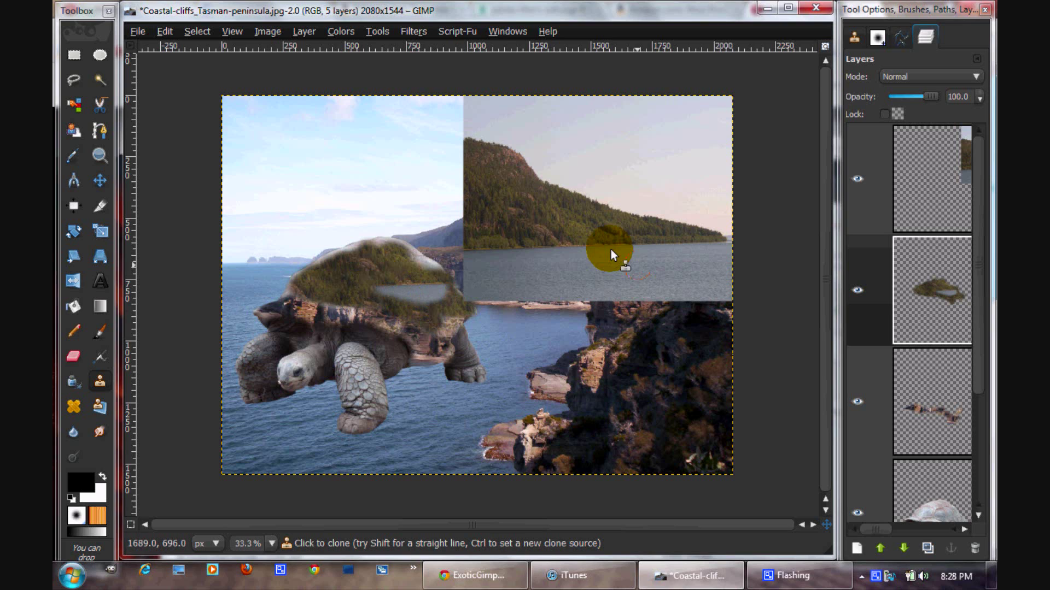
{"action": "mouse_move", "coordinate": [418, 260]}
{"action": "left_mouse_down"}
{"action": "mouse_move", "coordinate": [438, 269]}
{"action": "mouse_move", "coordinate": [366, 248]}
{"action": "mouse_move", "coordinate": [376, 248]}
{"action": "mouse_move", "coordinate": [326, 262]}
{"action": "left_mouse_up"}
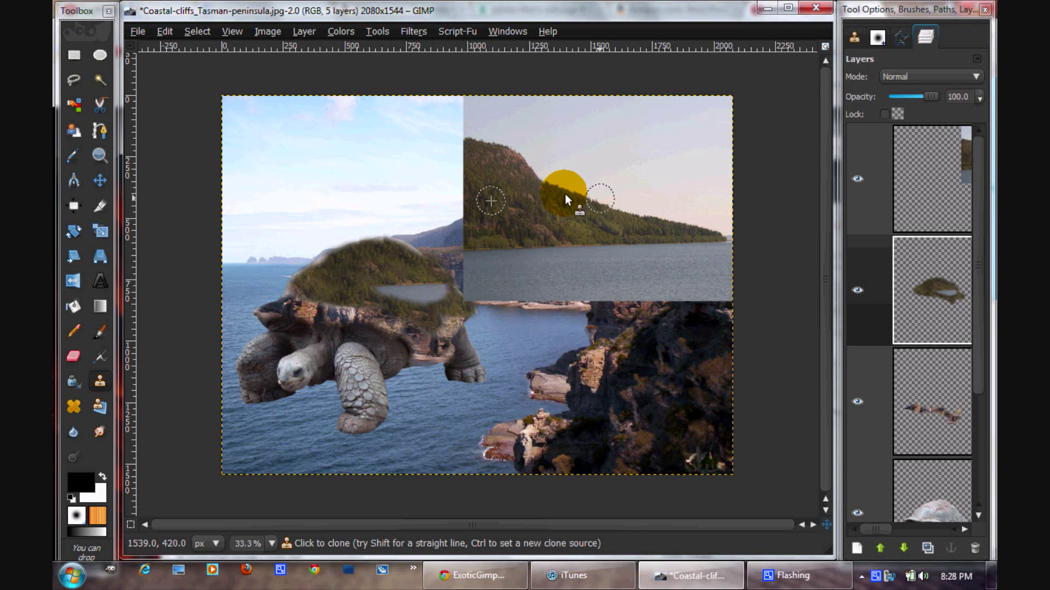
Step: Resample the hill's upper slope and clone its trees over the crest of the shell on the greenery layer
{"action": "left_click", "coordinate": [941, 214]}
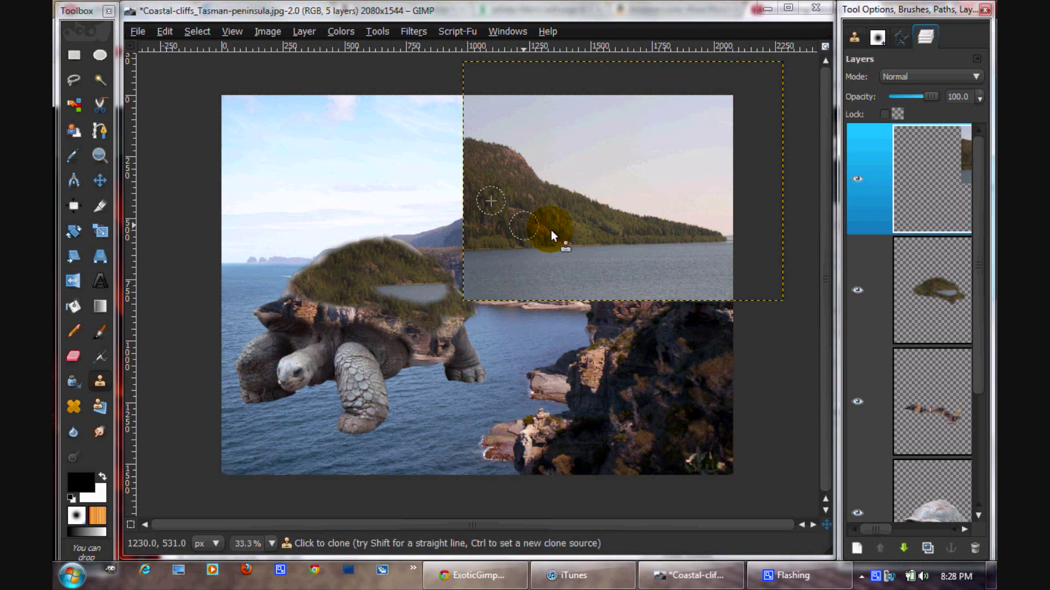
{"action": "left_click", "coordinate": [884, 318]}
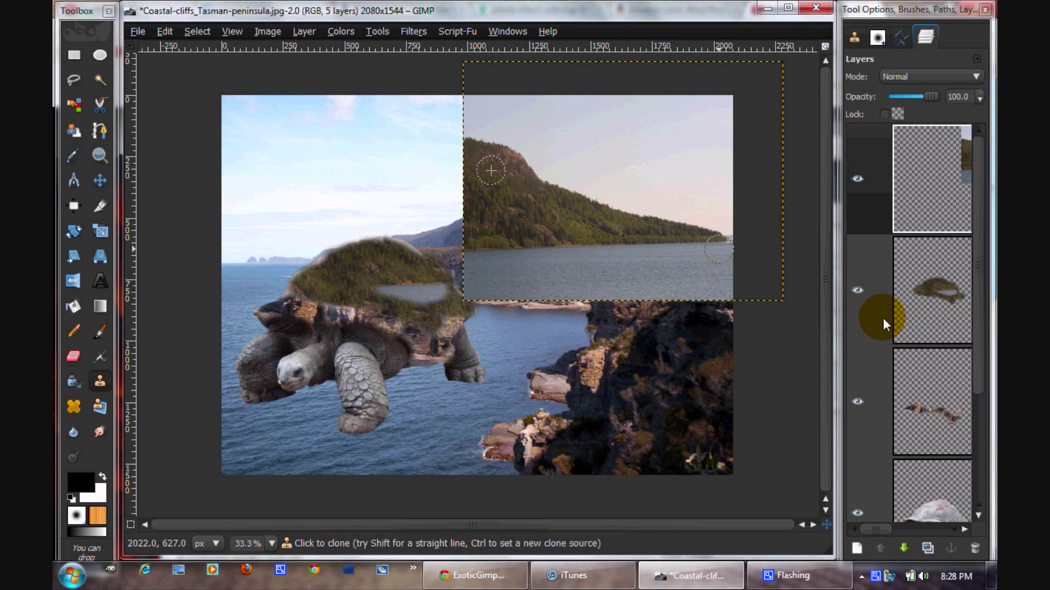
{"action": "mouse_move", "coordinate": [368, 243]}
{"action": "left_mouse_down"}
{"action": "mouse_move", "coordinate": [329, 268]}
{"action": "mouse_move", "coordinate": [371, 256]}
{"action": "left_mouse_up"}
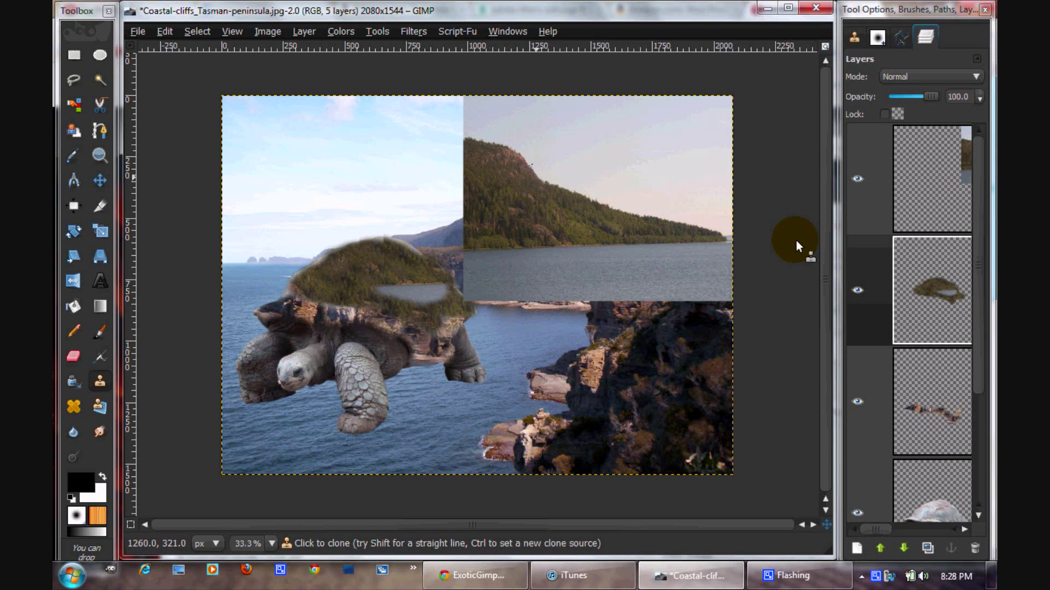
Step: Sample the hill's tree line against the sky and clone it along the shell's upper rear edge on the greenery layer
{"action": "left_click", "coordinate": [945, 199]}
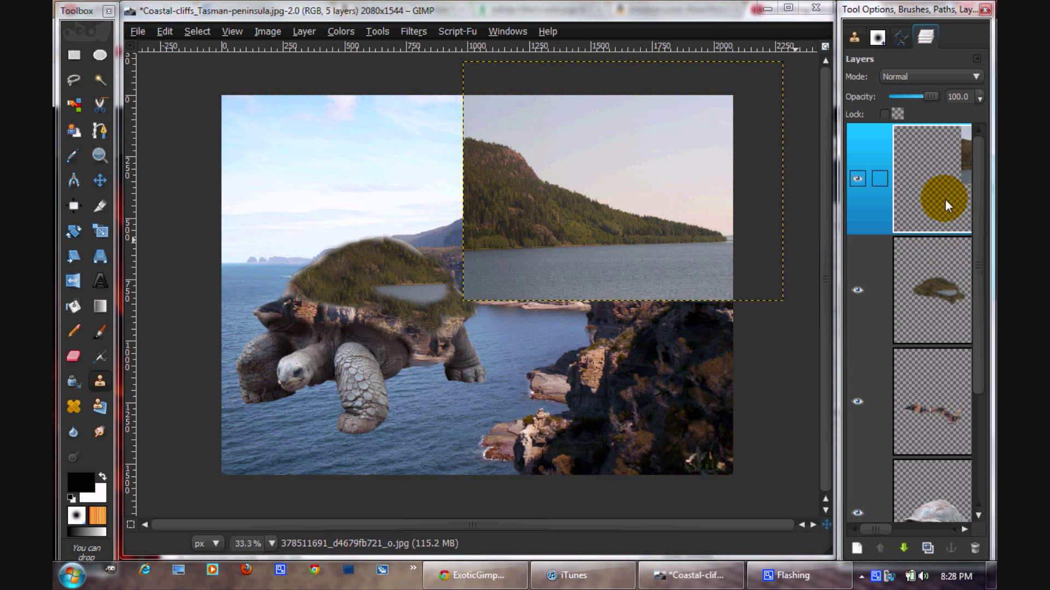
{"action": "left_click", "coordinate": [557, 189], "text": "ctrl"}
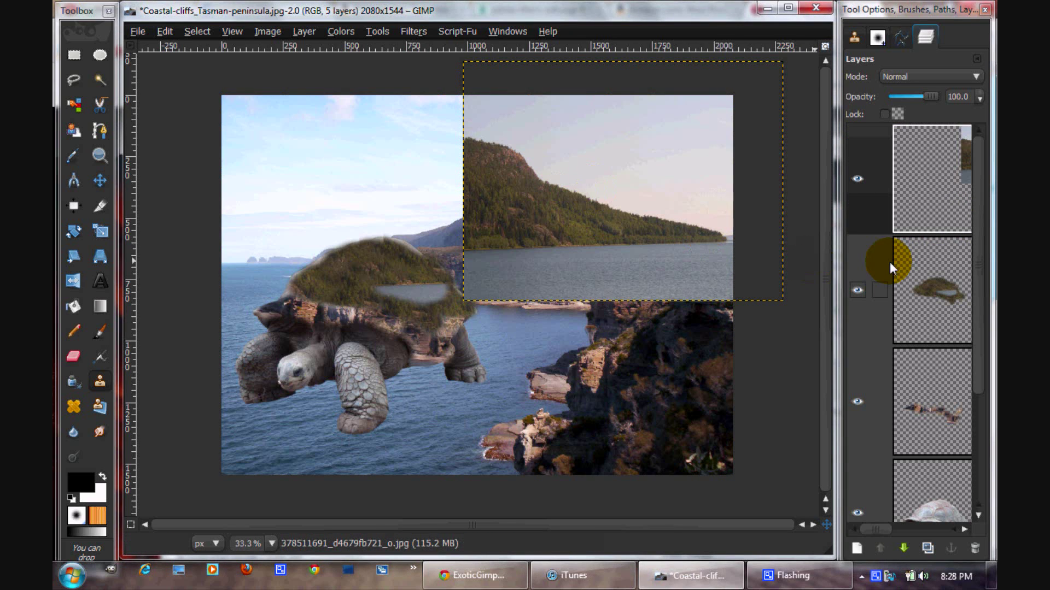
{"action": "left_click", "coordinate": [939, 313]}
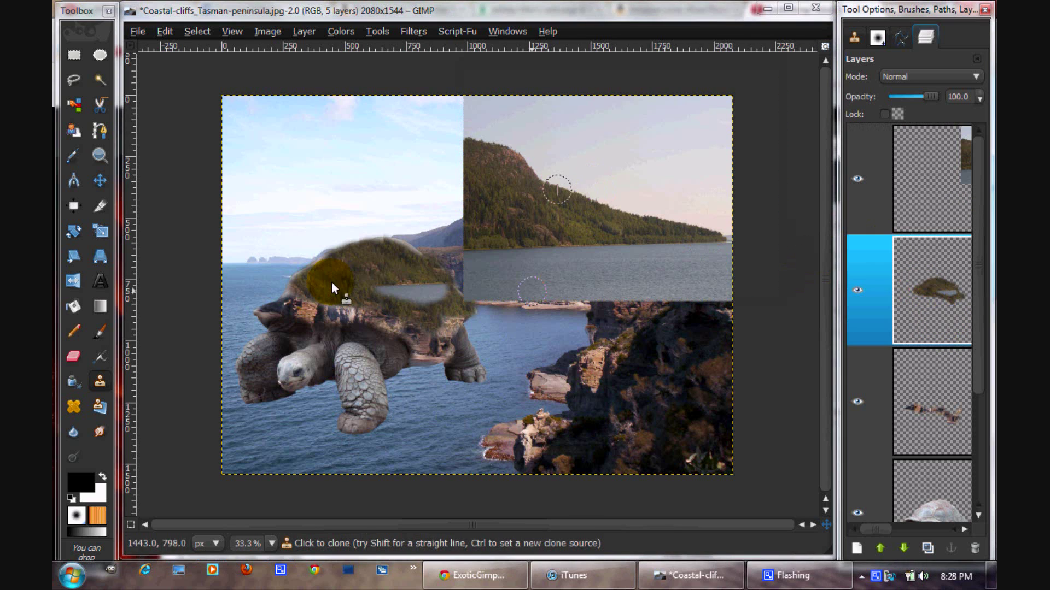
{"action": "left_click_drag", "start_coordinate": [389, 253], "coordinate": [419, 252]}
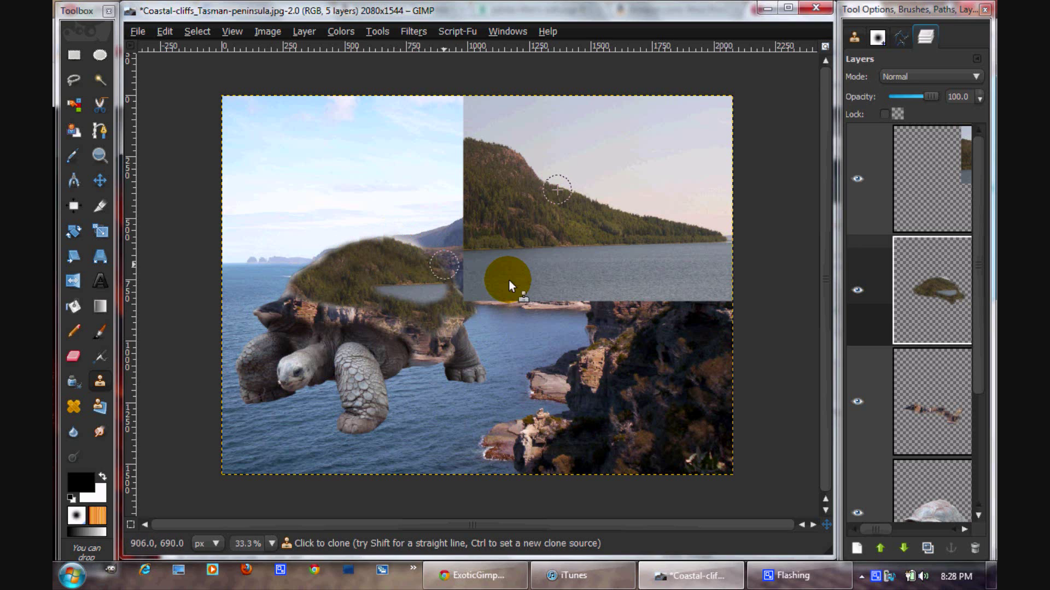
Step: Sample the hill's peak and clone it onto the top of the shell on the greenery layer
{"action": "left_click", "coordinate": [922, 198]}
{"action": "left_click", "coordinate": [557, 192], "text": "ctrl"}
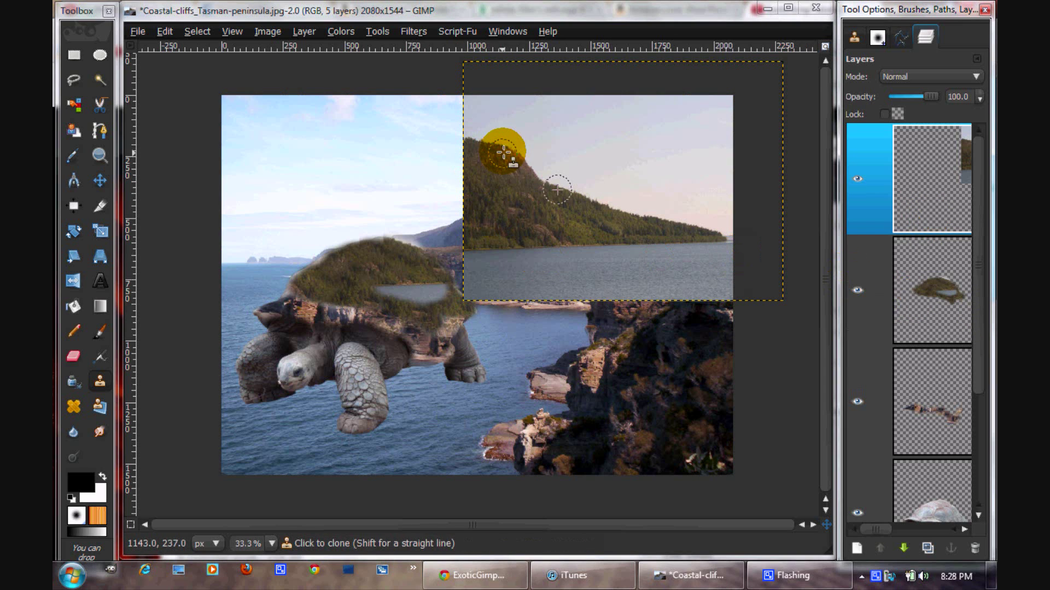
{"action": "left_click_drag", "start_coordinate": [494, 145], "coordinate": [496, 143]}
{"action": "left_click", "coordinate": [966, 274]}
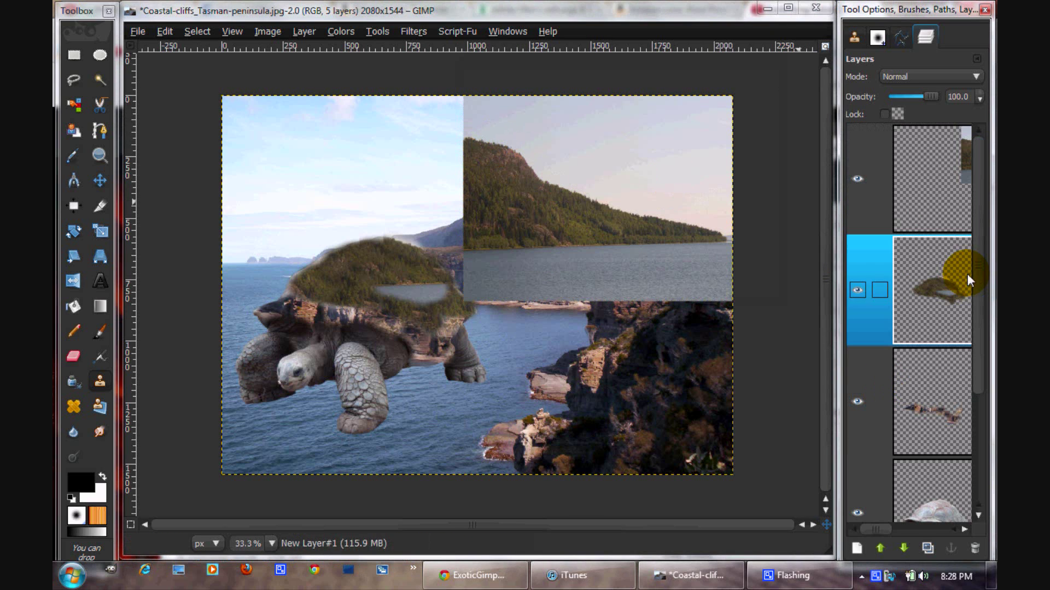
{"action": "left_click", "coordinate": [375, 238]}
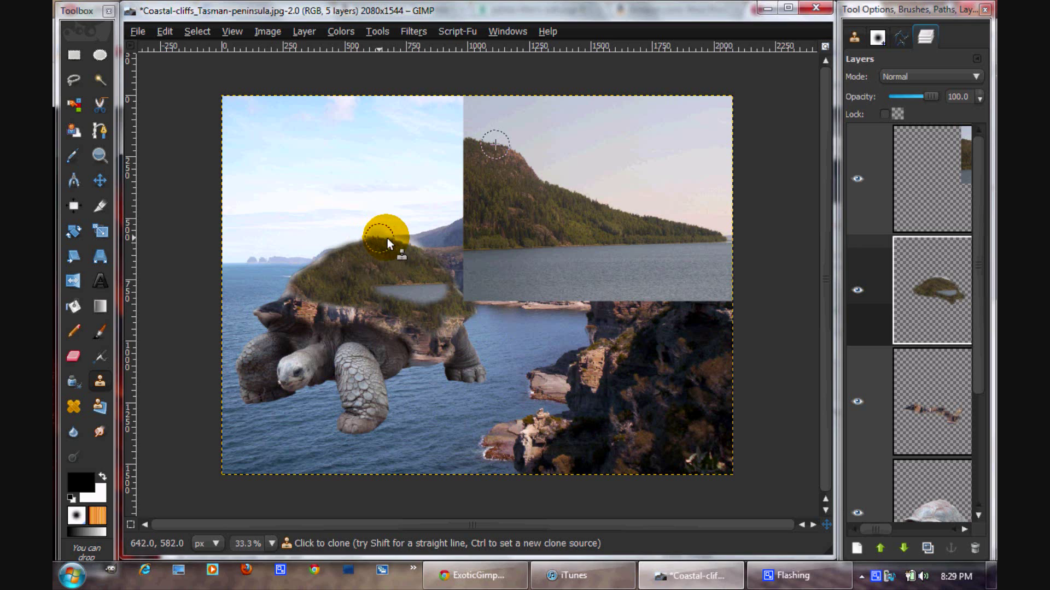
{"action": "mouse_move", "coordinate": [556, 345]}
{"action": "left_mouse_down"}
{"action": "mouse_move", "coordinate": [418, 257]}
{"action": "mouse_move", "coordinate": [521, 176]}
{"action": "left_mouse_up"}
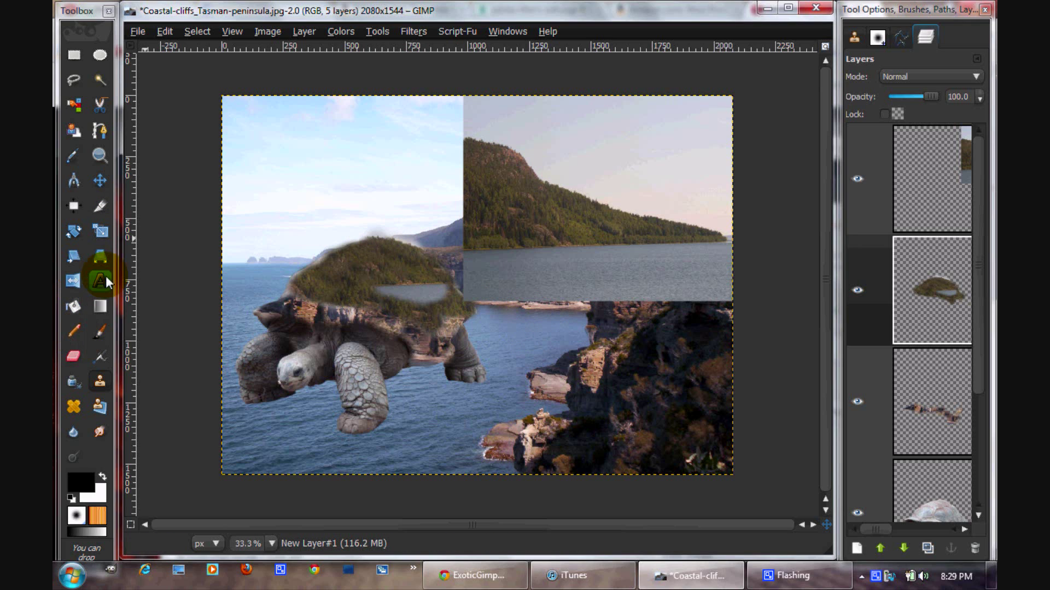
Step: Flip the hill photo layer horizontally so its slope faces the opposite direction
{"action": "left_click", "coordinate": [80, 279]}
{"action": "left_click", "coordinate": [945, 165]}
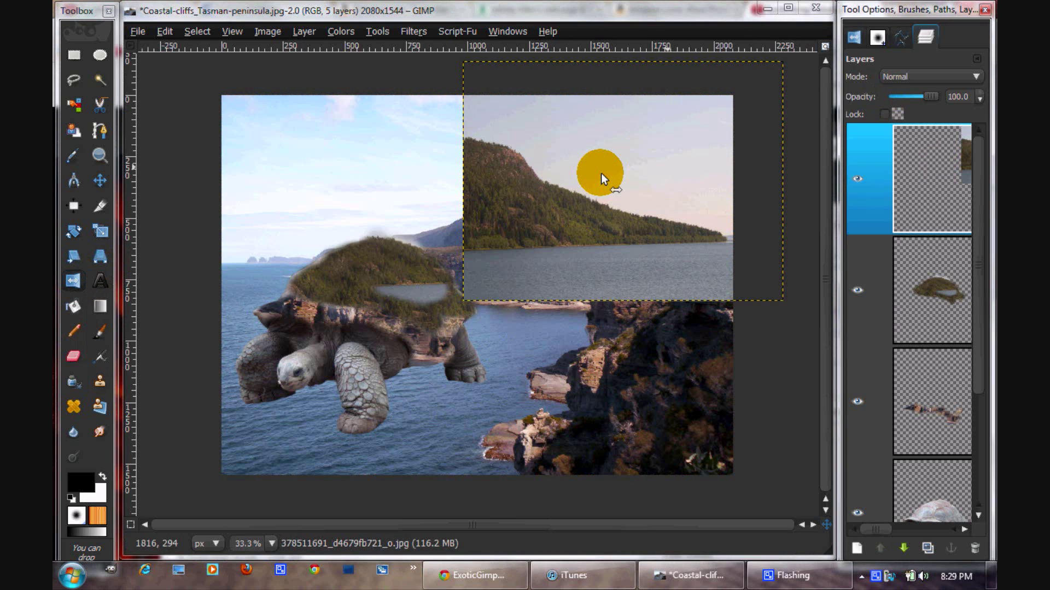
{"action": "left_click", "coordinate": [594, 175]}
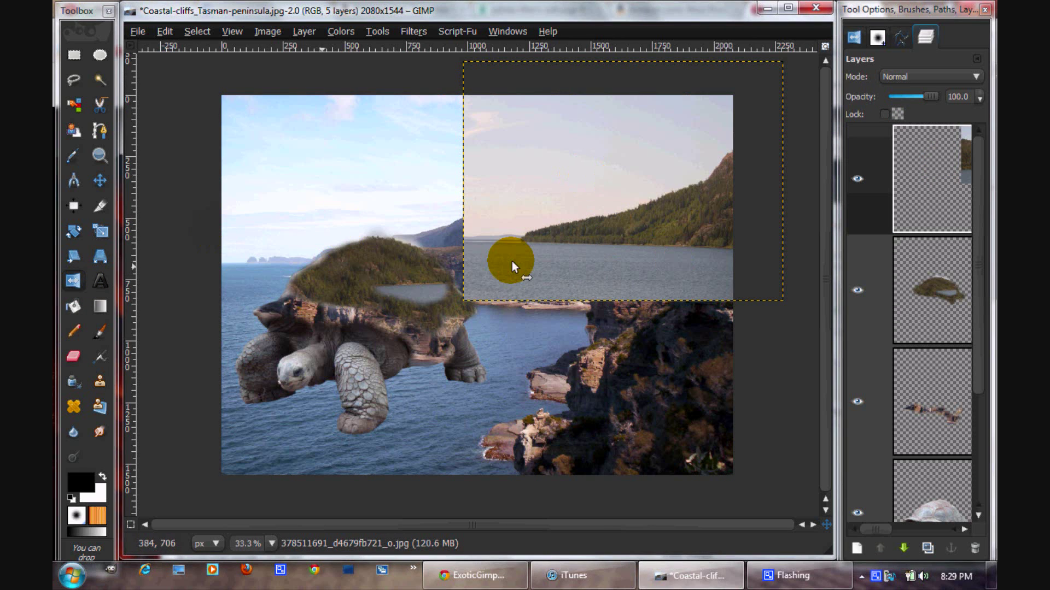
Step: Sample the flipped hill's tree line with the Clone tool and paint it along the shell's upper front edge on the greenery layer
{"action": "left_click", "coordinate": [101, 381]}
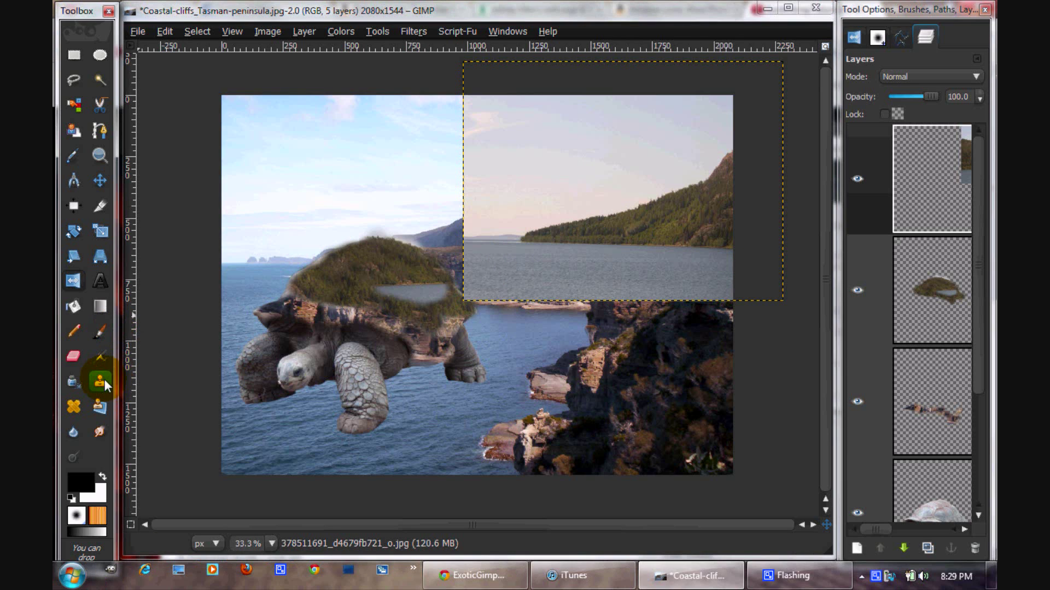
{"action": "left_click", "coordinate": [918, 170]}
{"action": "left_click", "coordinate": [650, 208]}
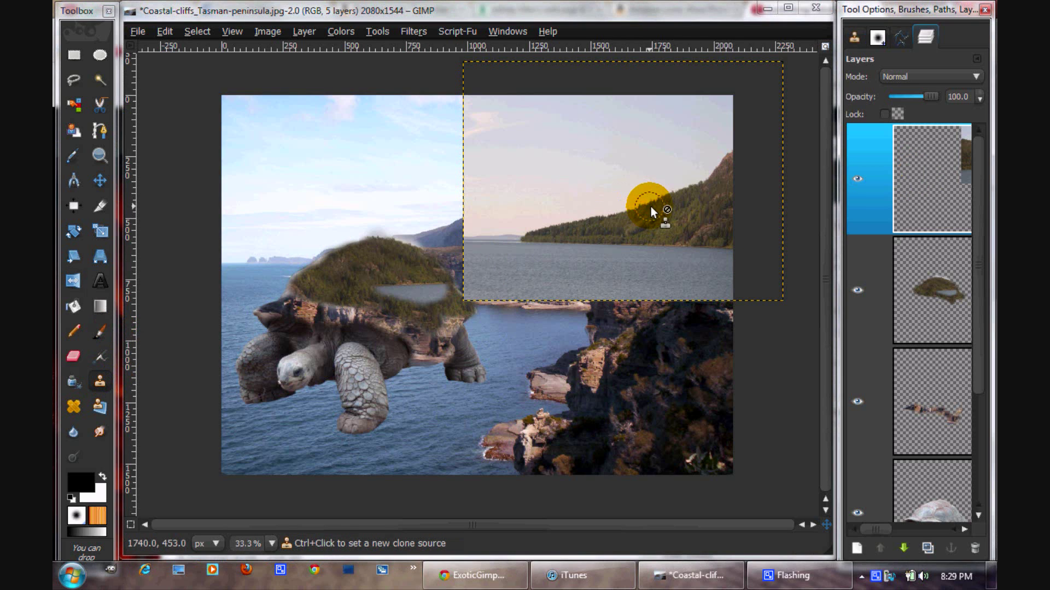
{"action": "left_click", "coordinate": [889, 278]}
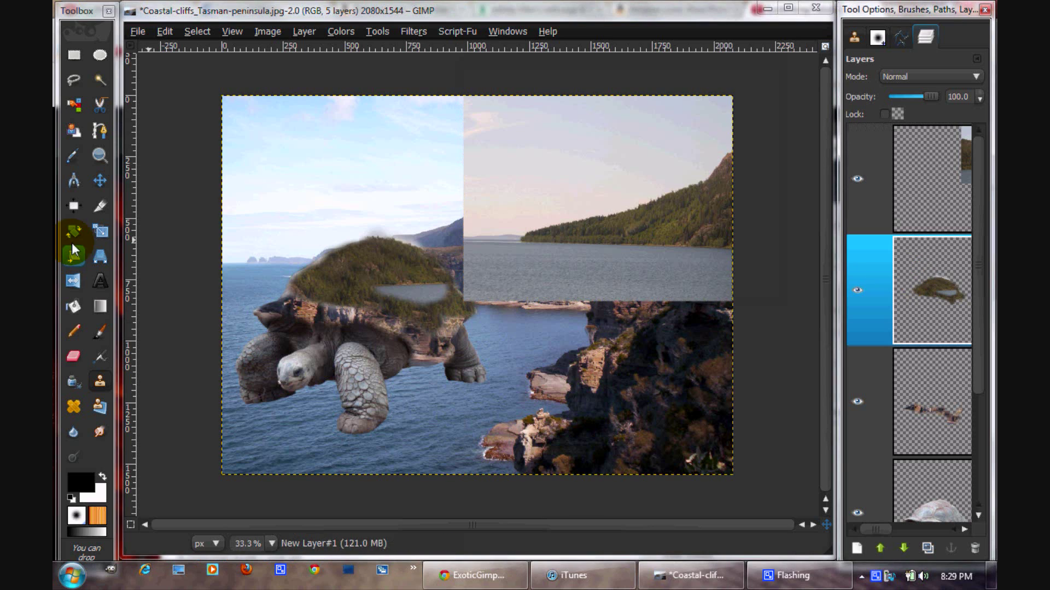
{"action": "left_click", "coordinate": [333, 252]}
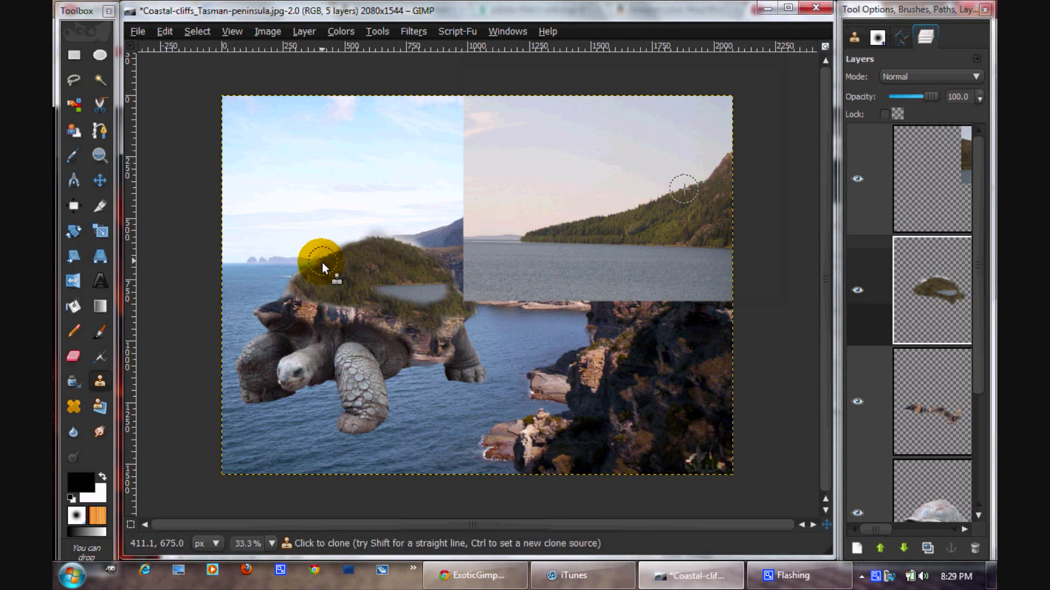
{"action": "mouse_move", "coordinate": [320, 262]}
{"action": "left_mouse_down"}
{"action": "mouse_move", "coordinate": [335, 247]}
{"action": "mouse_move", "coordinate": [302, 269]}
{"action": "mouse_move", "coordinate": [517, 256]}
{"action": "left_mouse_up"}
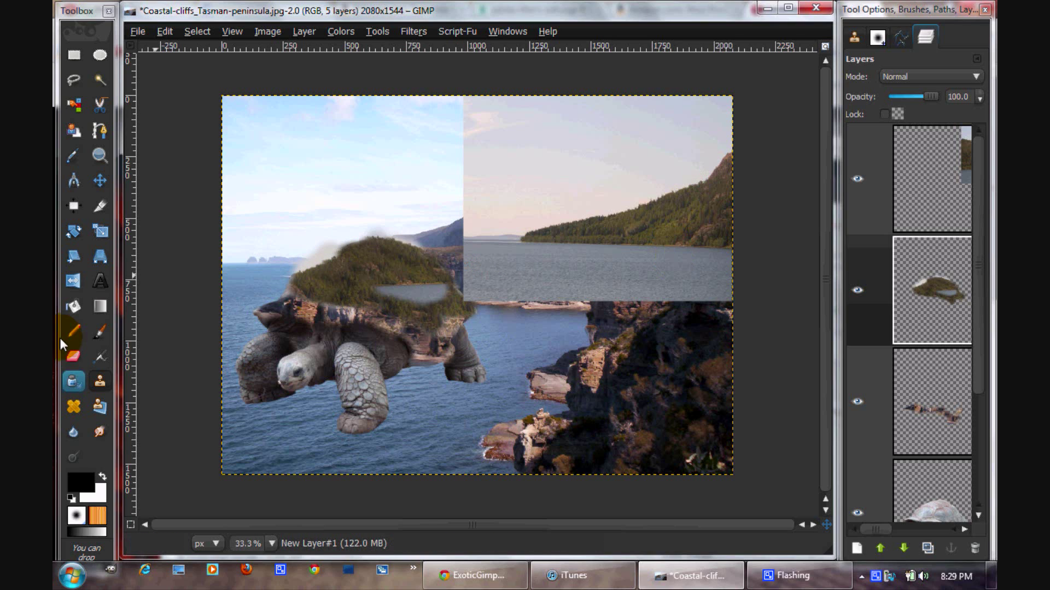
Step: Set the Eraser's brush scale to 10.00 and erase the pale cloned sky around the greenery's upper front edge
{"action": "left_click", "coordinate": [73, 356]}
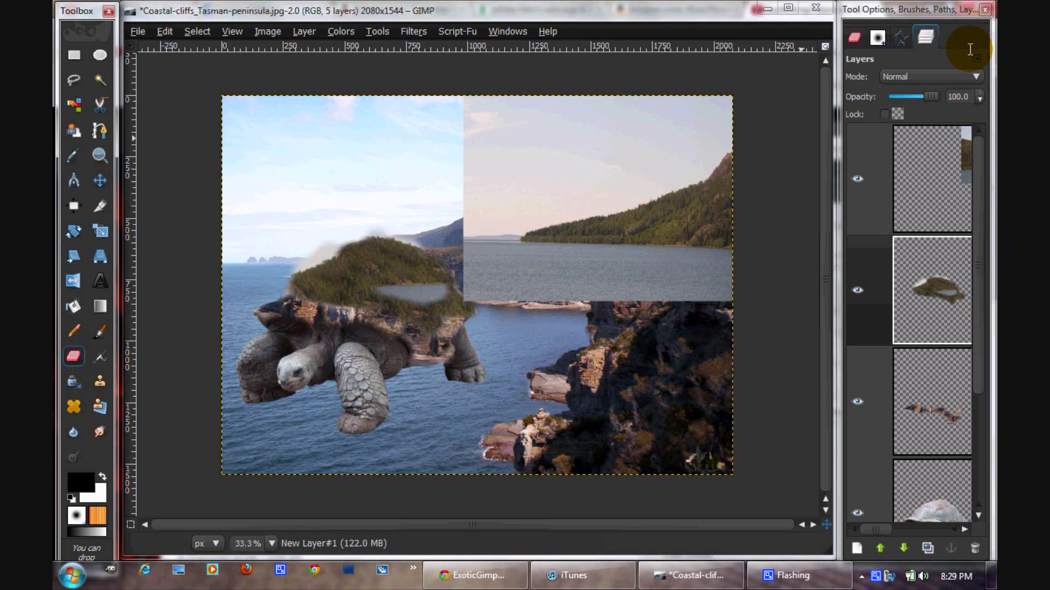
{"action": "left_click", "coordinate": [877, 36]}
{"action": "left_click_drag", "start_coordinate": [917, 144], "coordinate": [984, 146]}
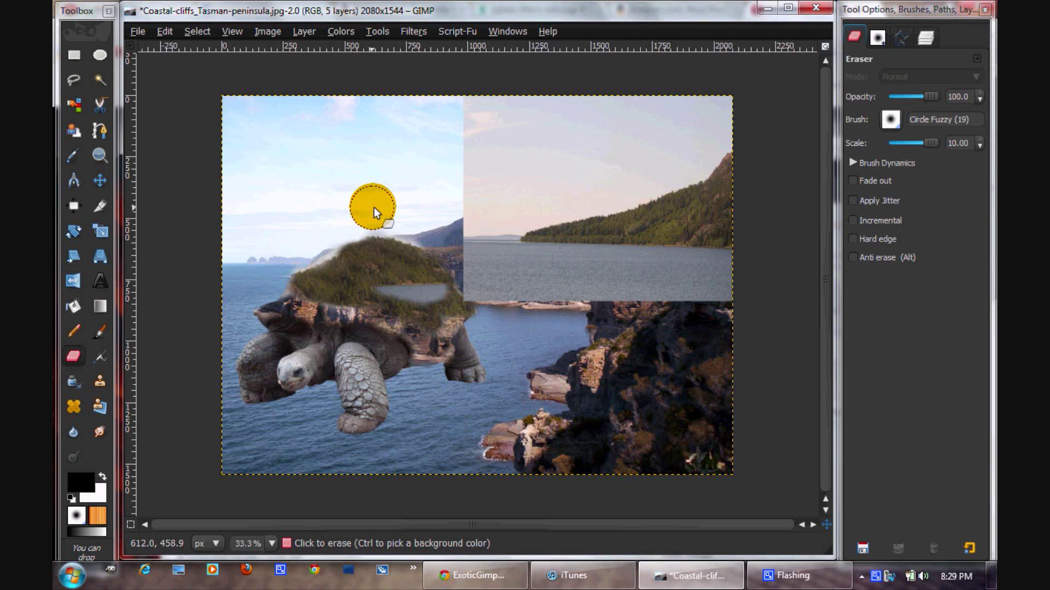
{"action": "left_click", "coordinate": [287, 252]}
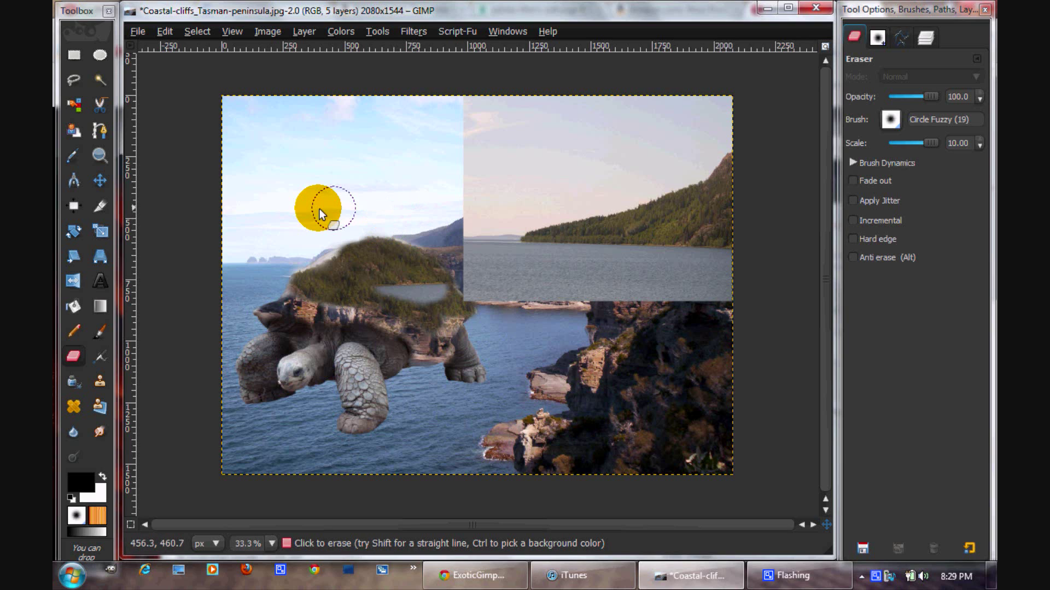
Step: Select the tortoise layer and erase the bare shell edge protruding beyond the greenery at the upper front
{"action": "left_click", "coordinate": [918, 34]}
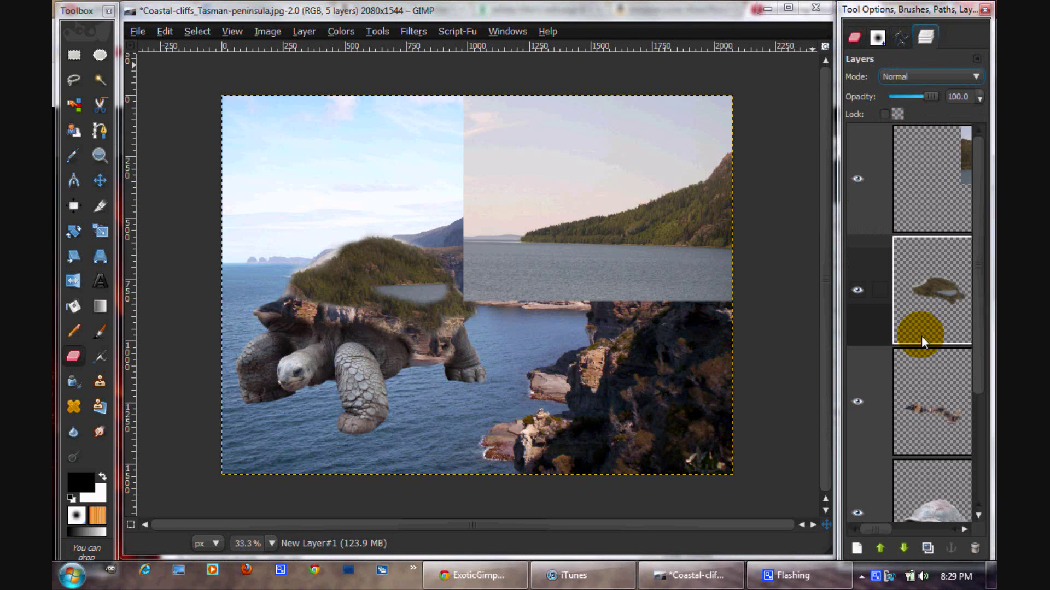
{"action": "scroll", "coordinate": [978, 366], "scroll_direction": "down", "scroll_amount": 1}
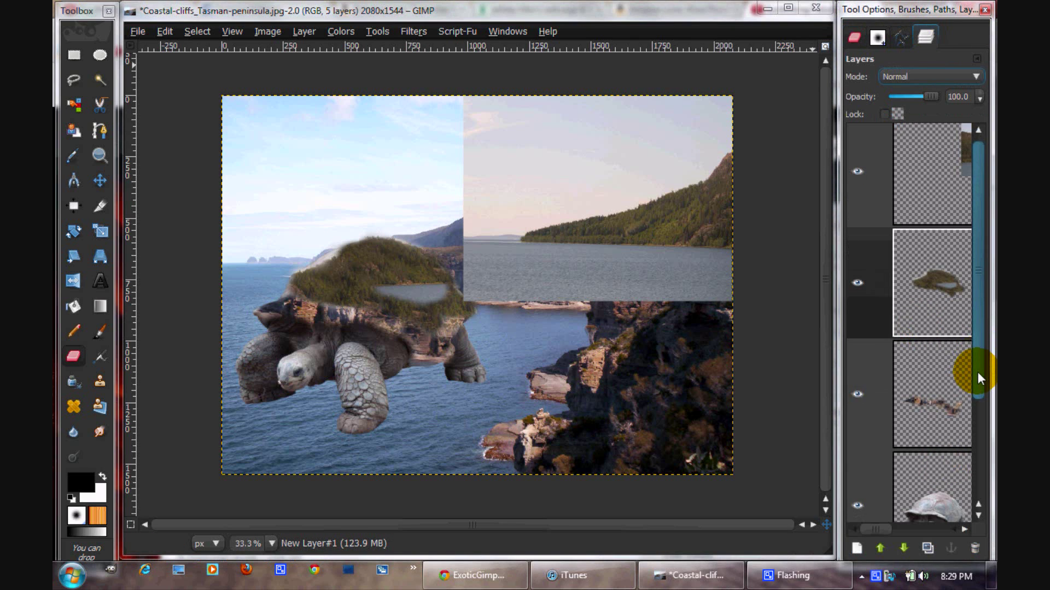
{"action": "left_click", "coordinate": [933, 471]}
{"action": "left_click", "coordinate": [313, 248]}
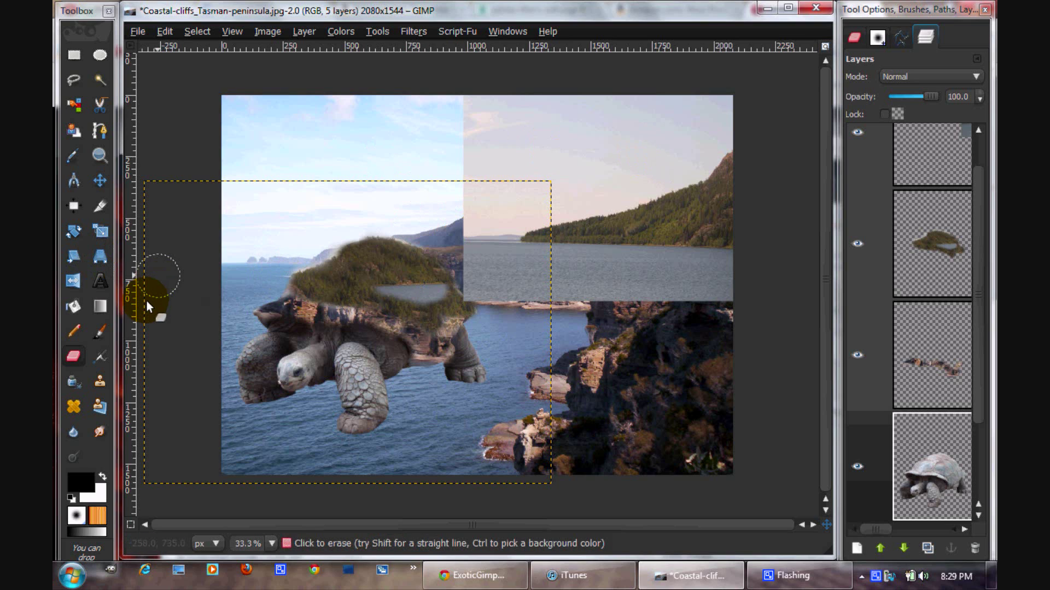
Step: Sample the flipped hill's slope with the Clone tool and paint a taller forested peak above the shell on the greenery layer
{"action": "left_click", "coordinate": [103, 379]}
{"action": "left_click", "coordinate": [935, 231]}
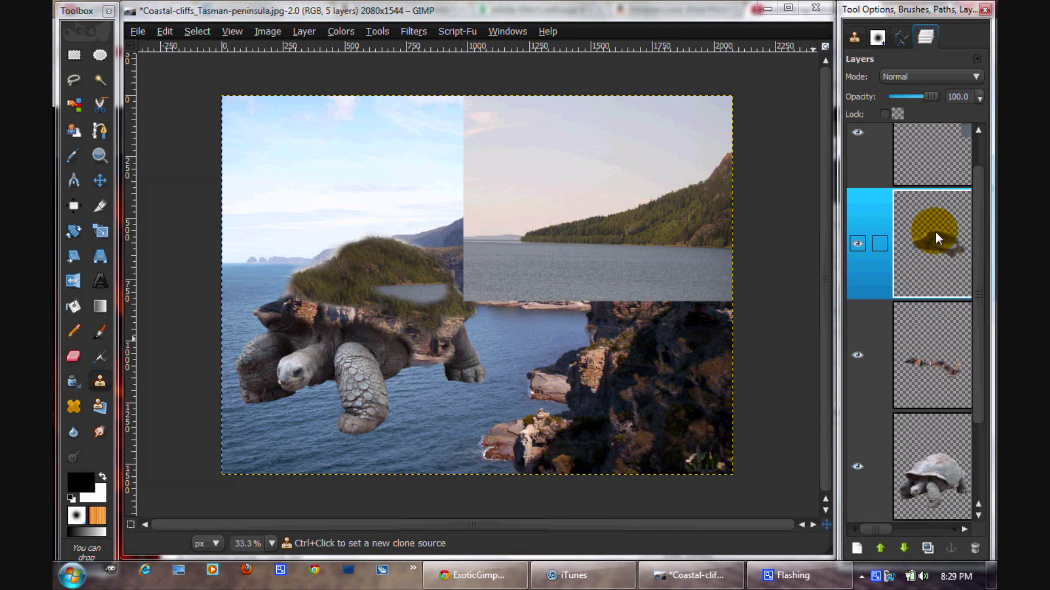
{"action": "left_click", "coordinate": [678, 214], "text": "ctrl"}
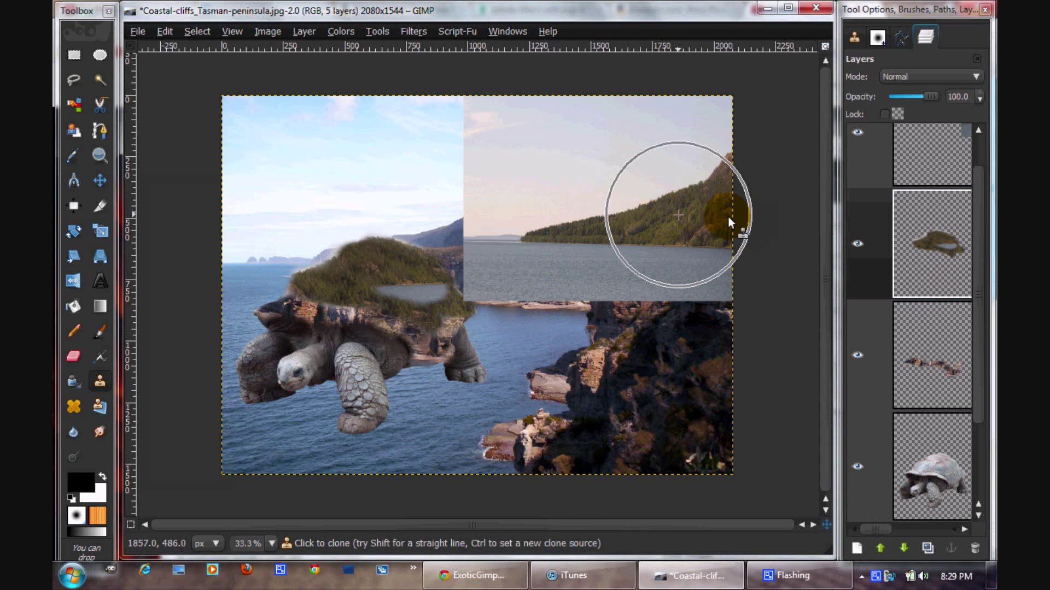
{"action": "left_click", "coordinate": [932, 162]}
{"action": "left_click", "coordinate": [932, 293]}
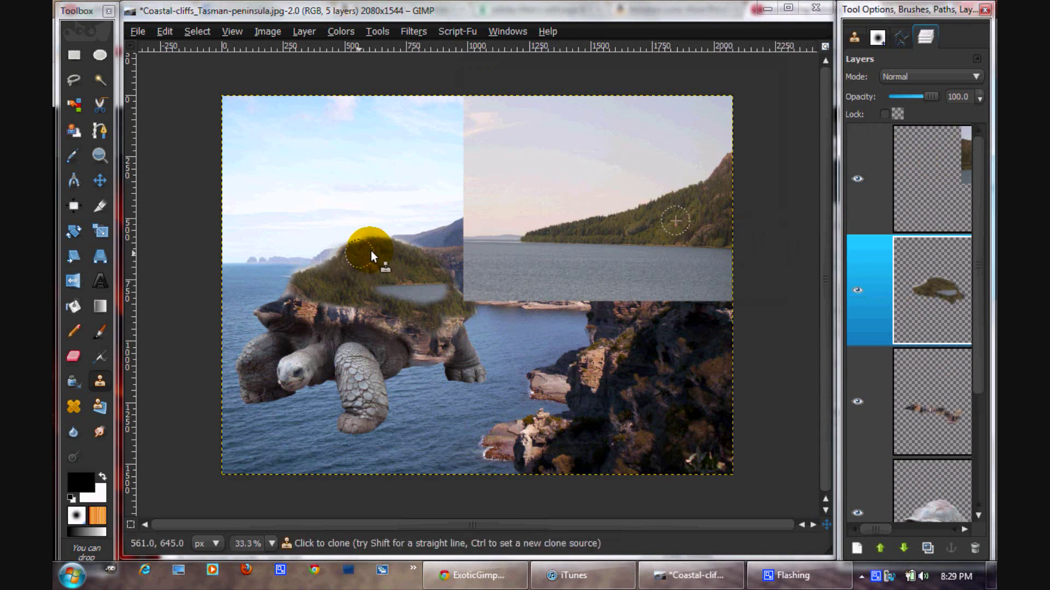
{"action": "mouse_move", "coordinate": [376, 243]}
{"action": "left_mouse_down"}
{"action": "mouse_move", "coordinate": [356, 241]}
{"action": "mouse_move", "coordinate": [317, 277]}
{"action": "mouse_move", "coordinate": [330, 280]}
{"action": "mouse_move", "coordinate": [314, 277]}
{"action": "mouse_move", "coordinate": [355, 232]}
{"action": "mouse_move", "coordinate": [388, 249]}
{"action": "mouse_move", "coordinate": [364, 224]}
{"action": "mouse_move", "coordinate": [389, 228]}
{"action": "mouse_move", "coordinate": [395, 235]}
{"action": "mouse_move", "coordinate": [380, 221]}
{"action": "mouse_move", "coordinate": [368, 230]}
{"action": "left_mouse_up"}
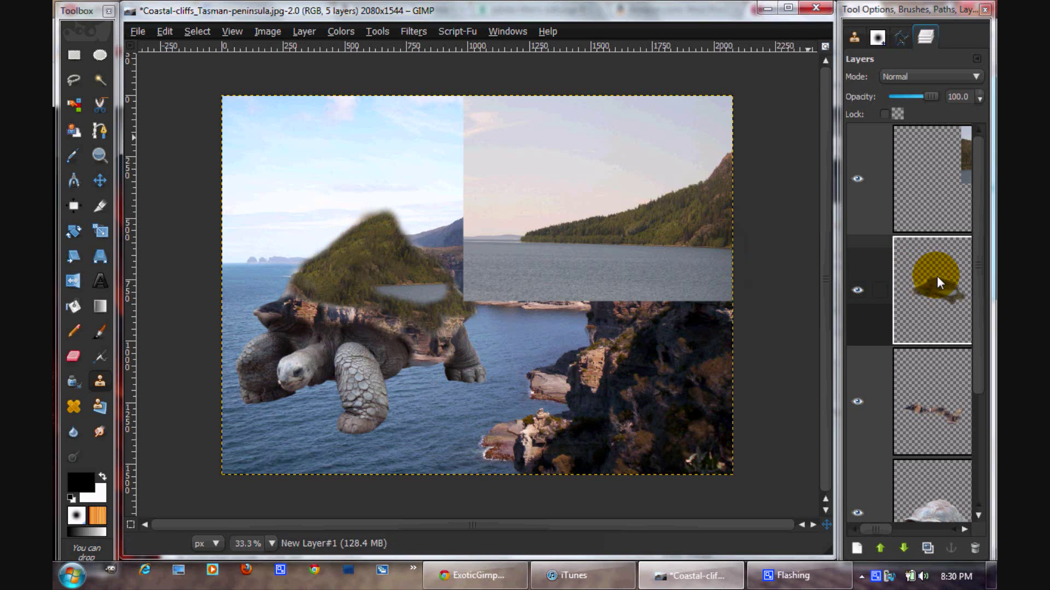
Step: Flip the hill photo layer horizontally so its forested slope faces the other way
{"action": "left_click", "coordinate": [921, 202]}
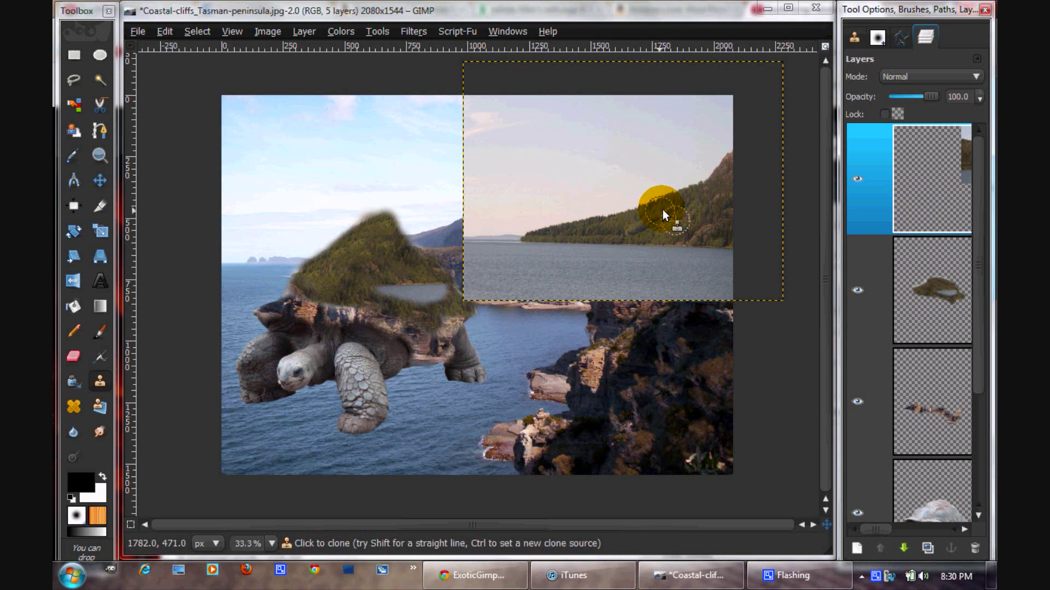
{"action": "left_click", "coordinate": [73, 281]}
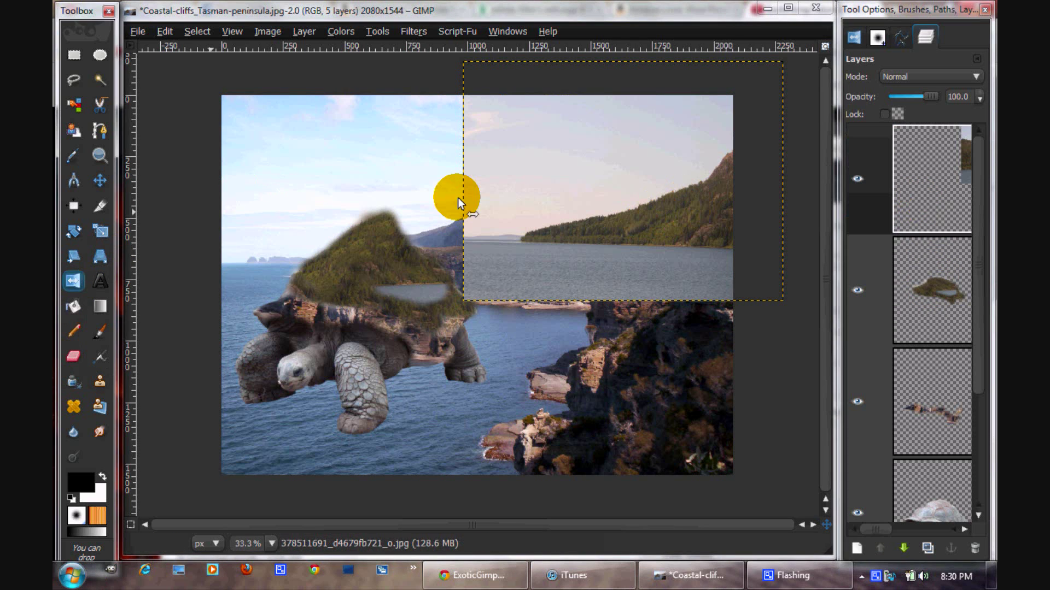
{"action": "left_click", "coordinate": [695, 172]}
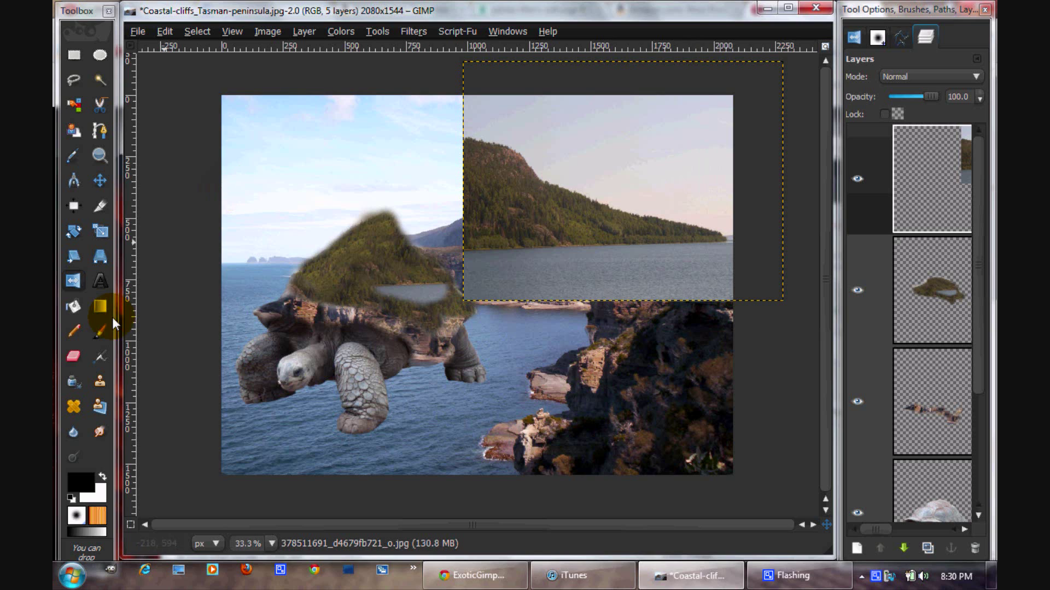
Step: Clone the flipped hill's ridge onto the rear edge of the peak on the greenery layer and erase the excess around it
{"action": "left_click", "coordinate": [101, 378]}
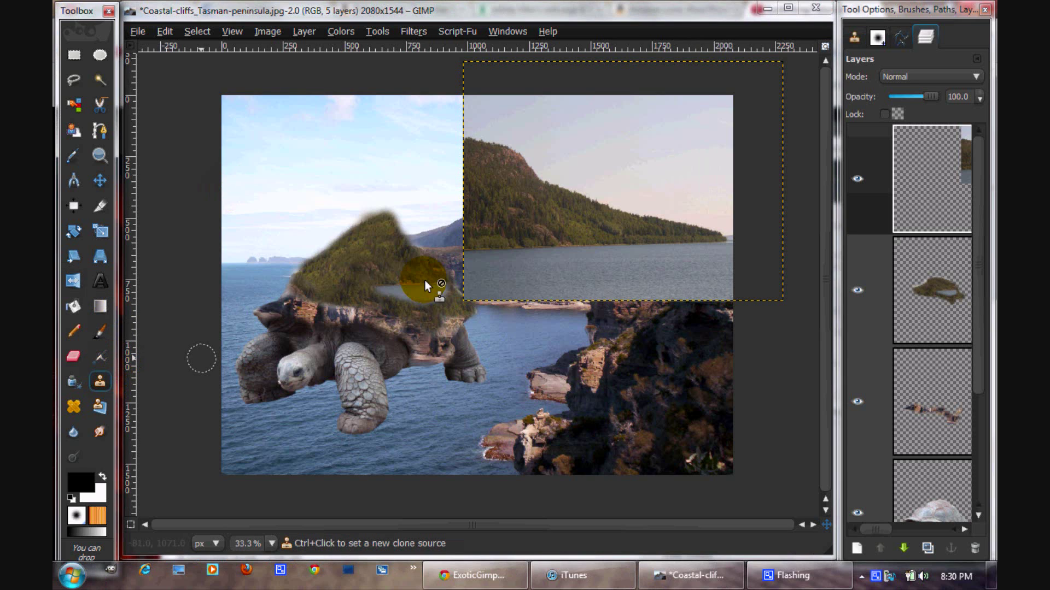
{"action": "left_click", "coordinate": [527, 164], "text": "ctrl"}
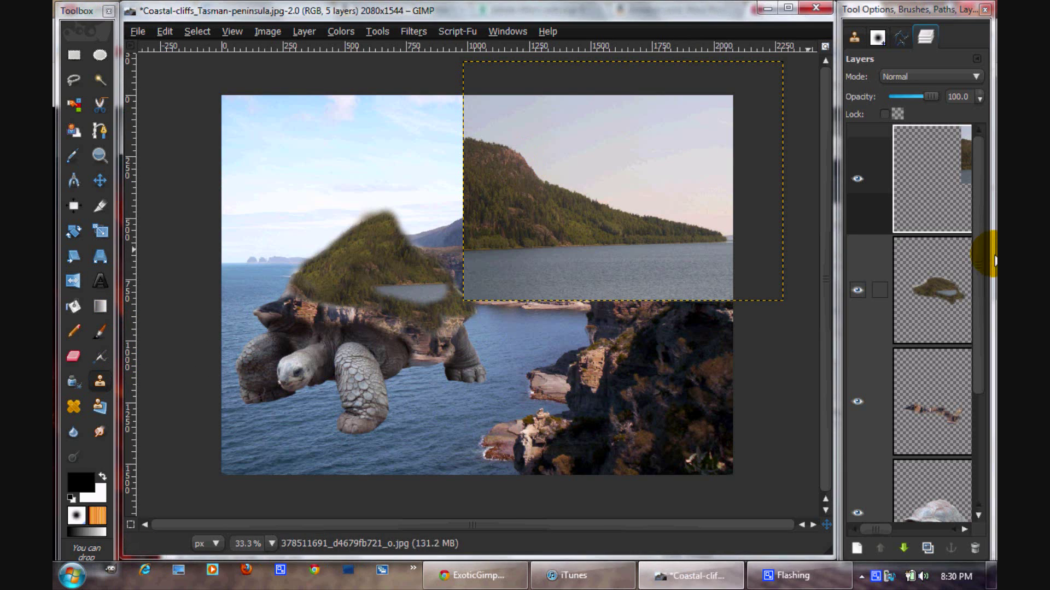
{"action": "left_click", "coordinate": [947, 282]}
{"action": "left_click", "coordinate": [399, 227]}
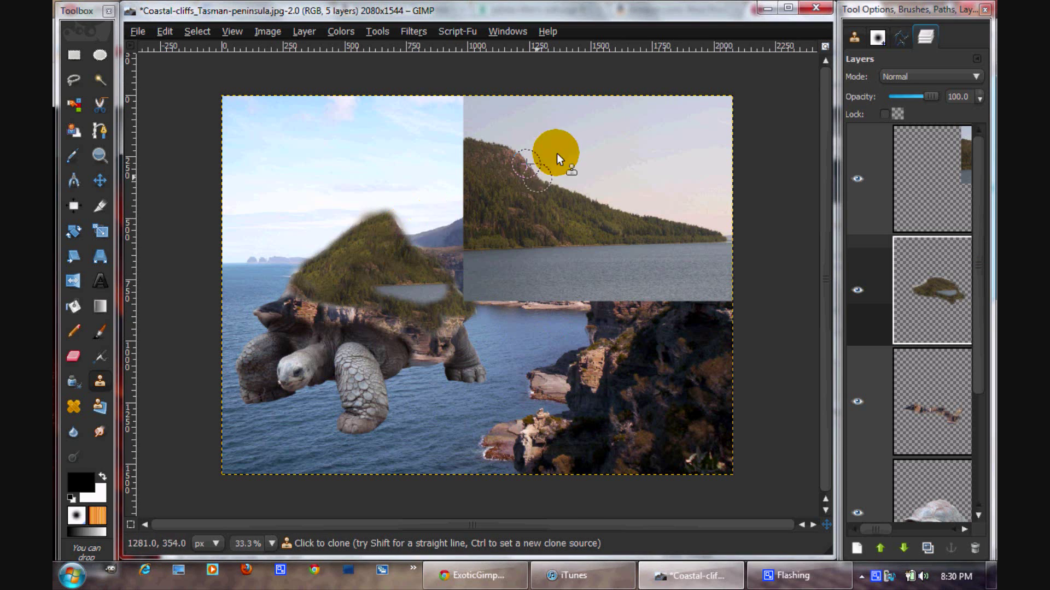
{"action": "left_click", "coordinate": [967, 188]}
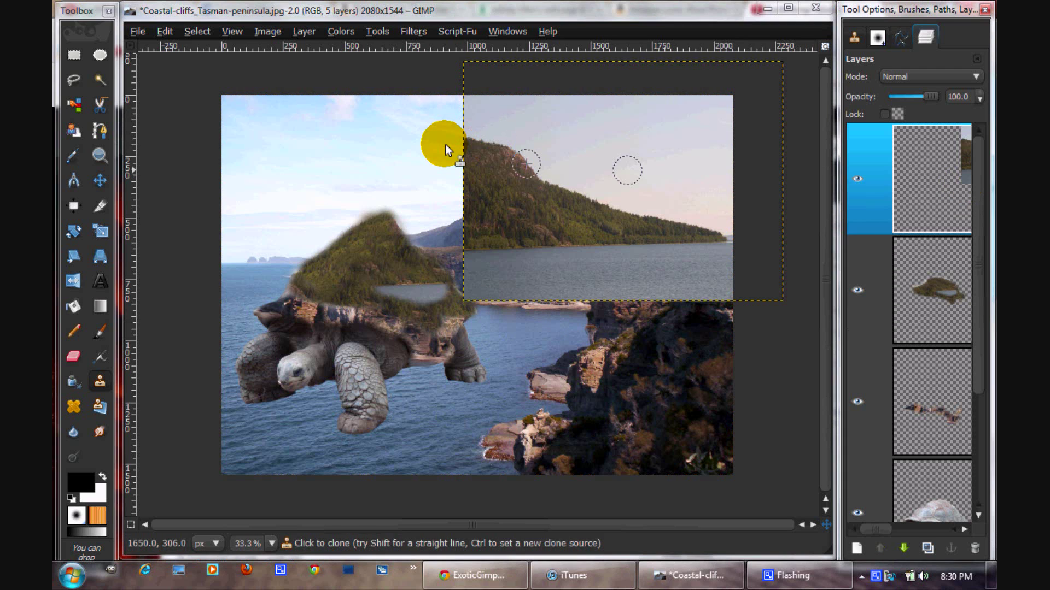
{"action": "left_click", "coordinate": [923, 288]}
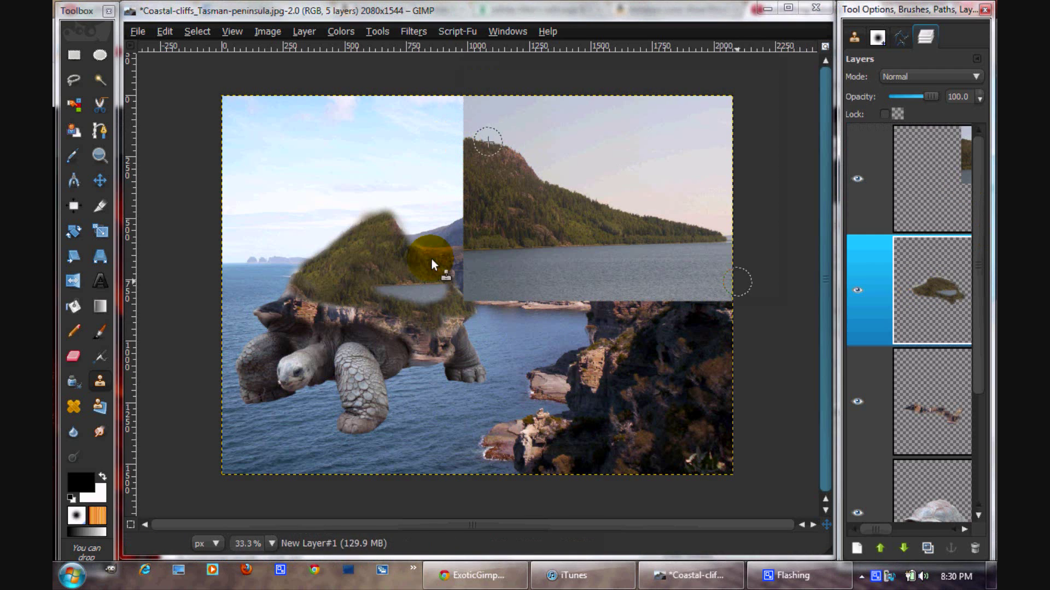
{"action": "left_click", "coordinate": [384, 214]}
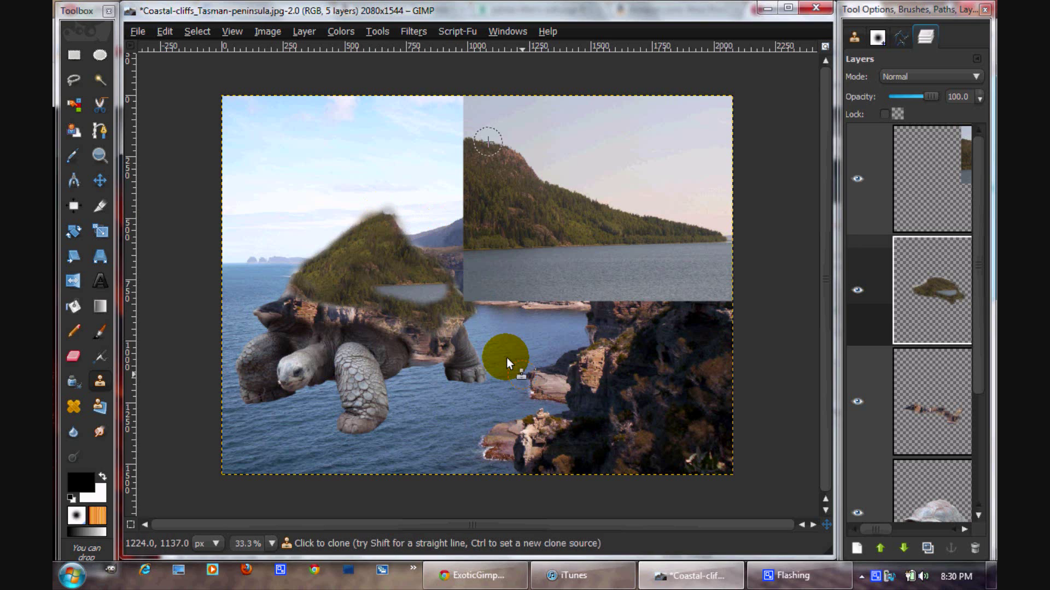
{"action": "left_click", "coordinate": [73, 356]}
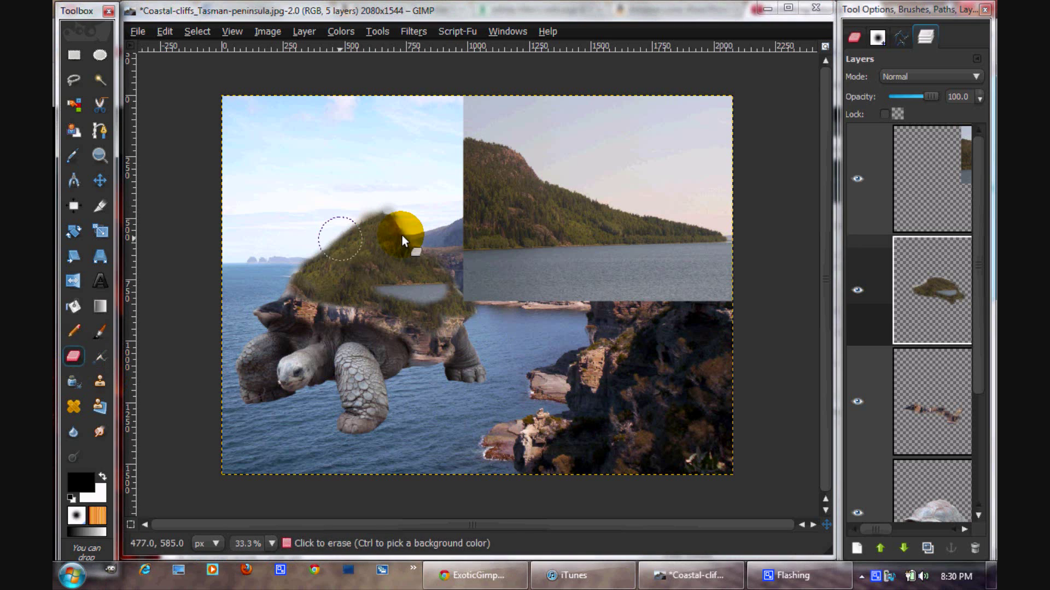
{"action": "left_click", "coordinate": [411, 209]}
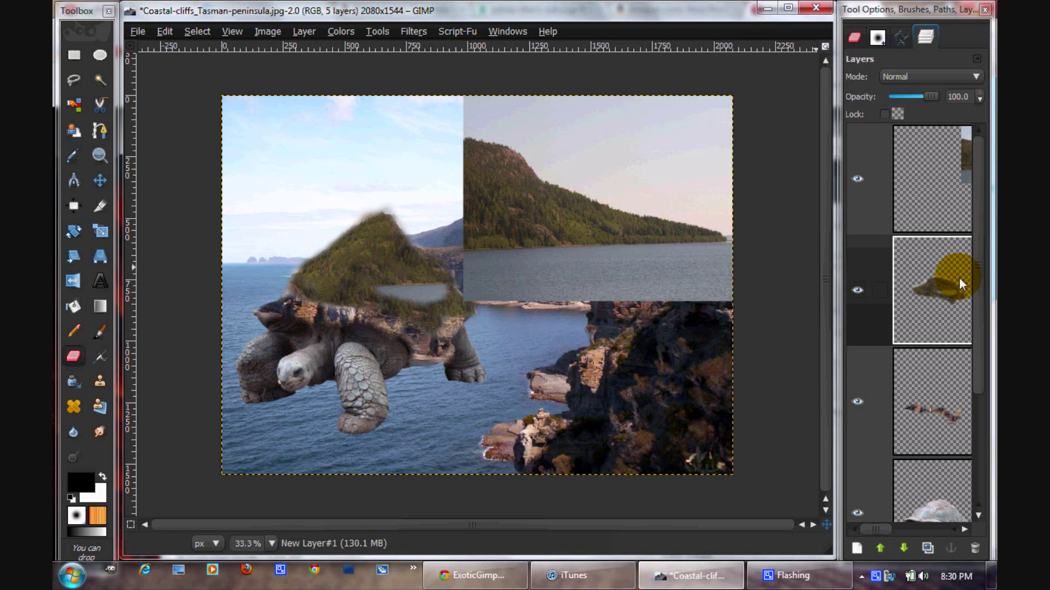
Step: Sample the hill's lower forest with the Clone tool and paint greenery over the shell's front rim and rear edge on the greenery layer
{"action": "left_click", "coordinate": [100, 381]}
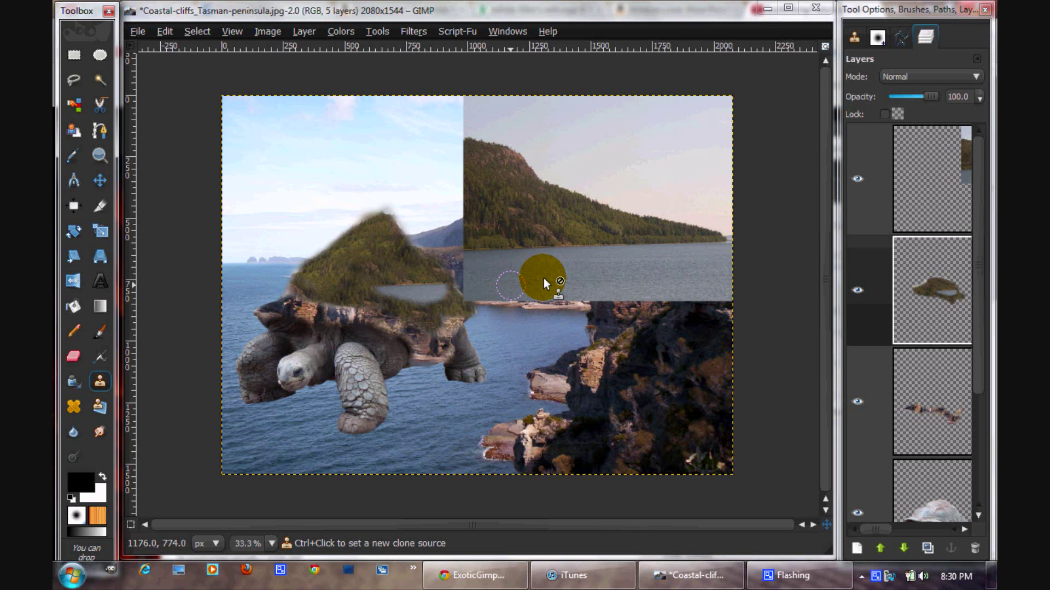
{"action": "left_click", "coordinate": [931, 183]}
{"action": "left_click", "coordinate": [550, 217], "text": "ctrl"}
{"action": "left_click", "coordinate": [951, 297]}
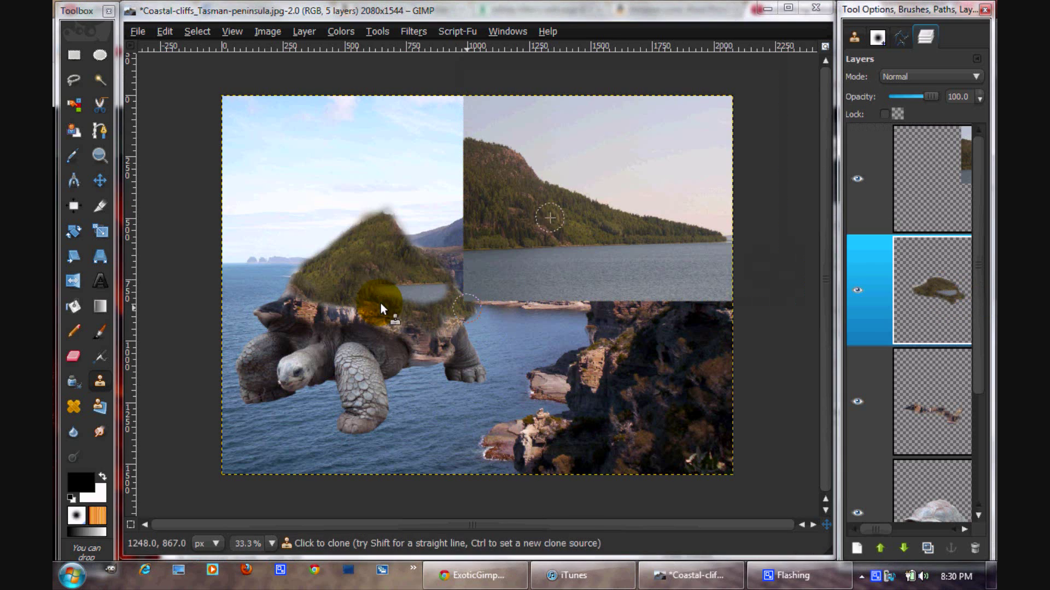
{"action": "left_click_drag", "start_coordinate": [340, 304], "coordinate": [303, 304]}
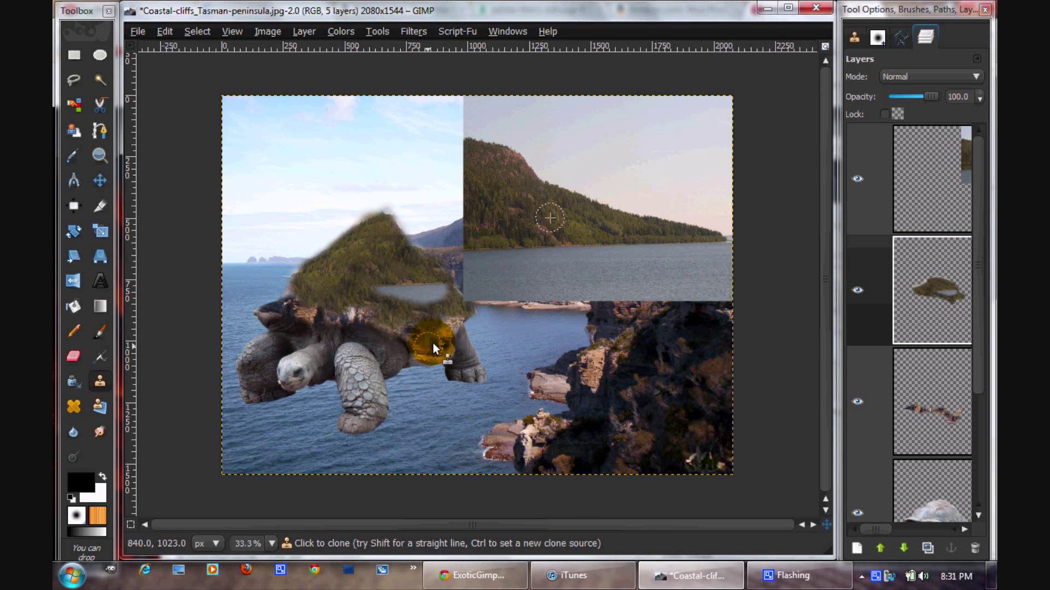
{"action": "left_click_drag", "start_coordinate": [451, 319], "coordinate": [458, 306]}
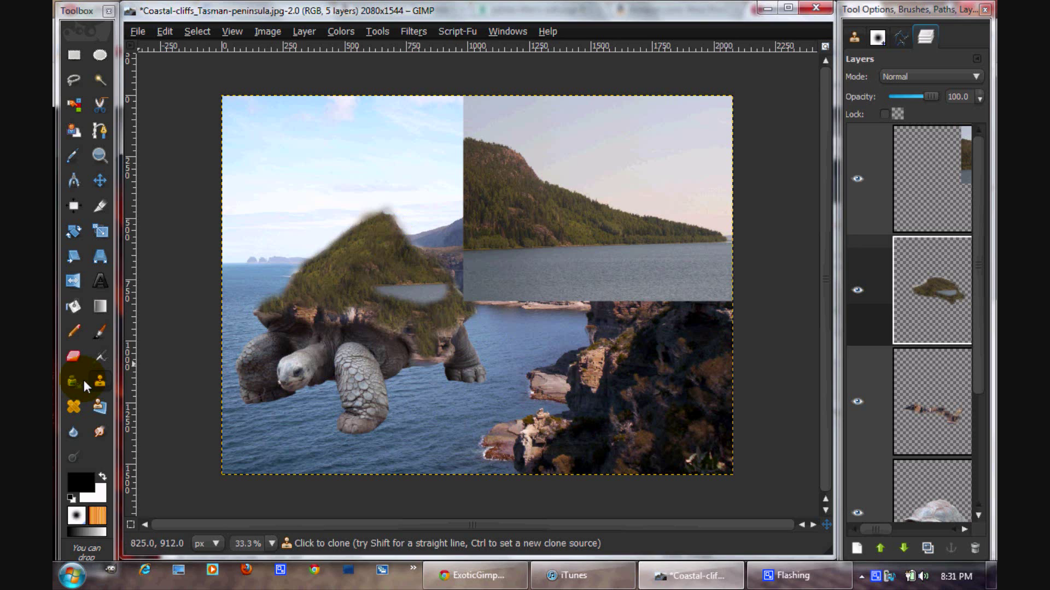
Step: Erase the blurry fringe along the summit and front slope of the mountain on the greenery layer
{"action": "left_click", "coordinate": [73, 355]}
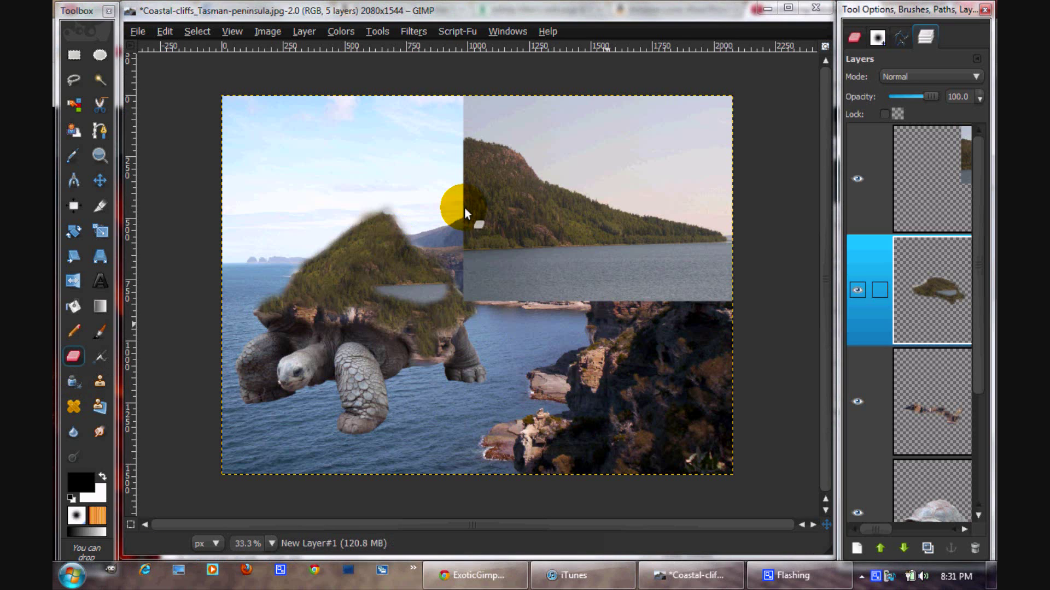
{"action": "left_click_drag", "start_coordinate": [384, 205], "coordinate": [369, 204]}
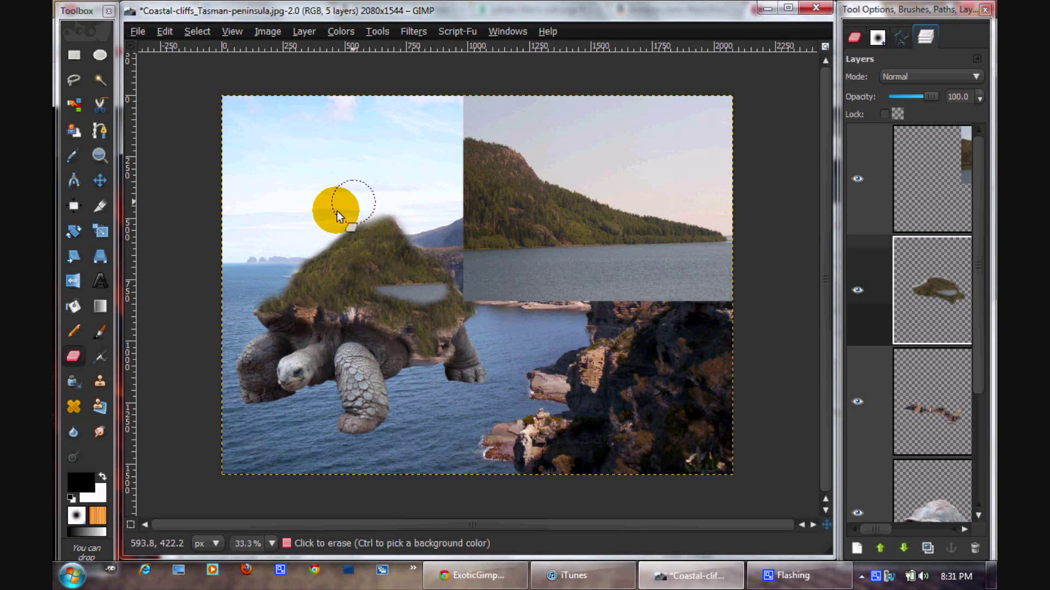
{"action": "left_click", "coordinate": [337, 211]}
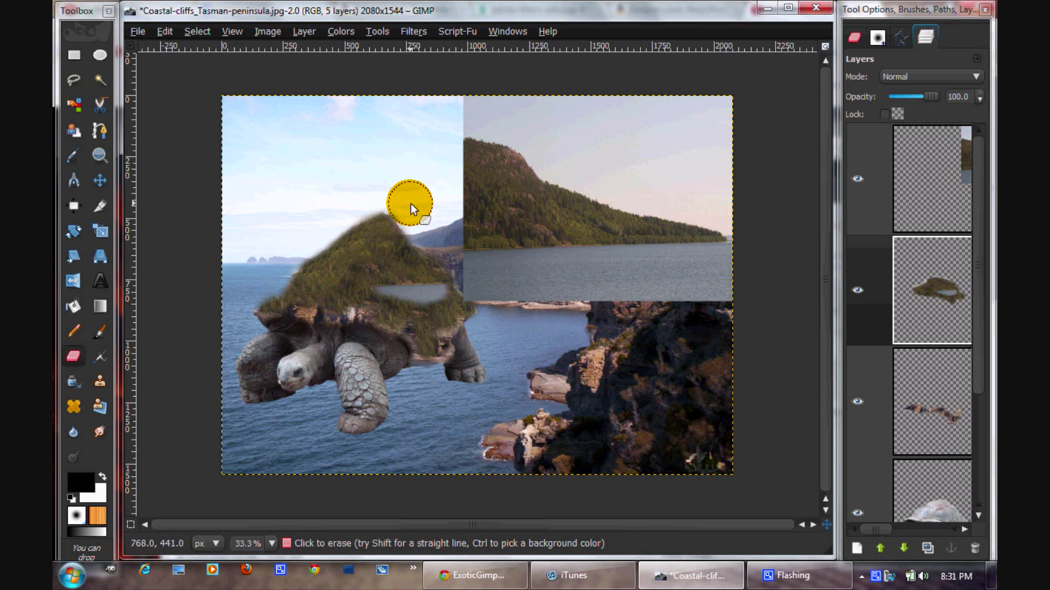
Step: Open waterfall_landscape-1289.jpg from the Resources folder as a new layer
{"action": "left_click", "coordinate": [138, 31]}
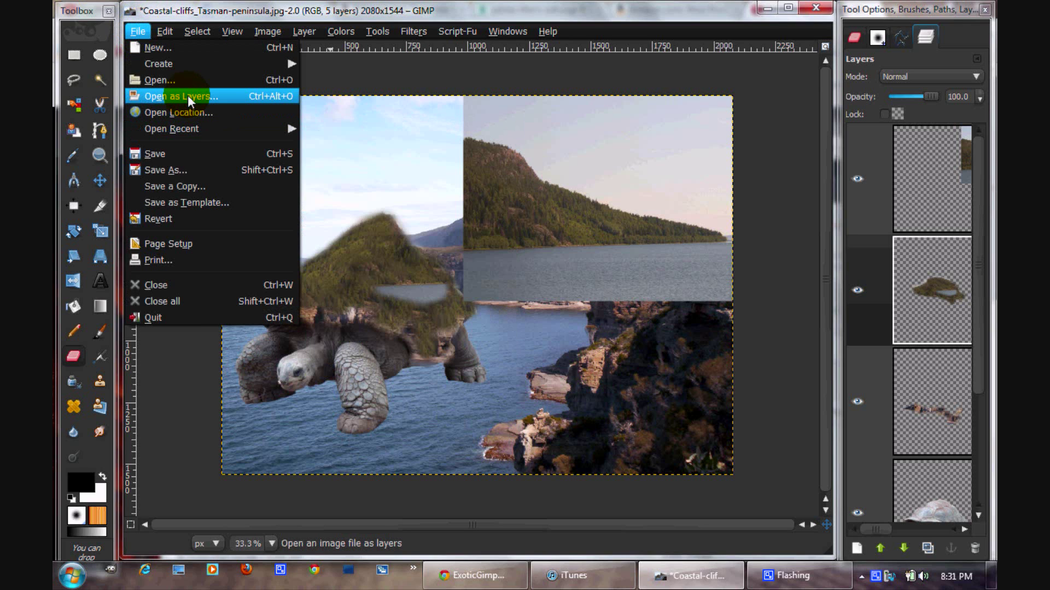
{"action": "left_click", "coordinate": [188, 95]}
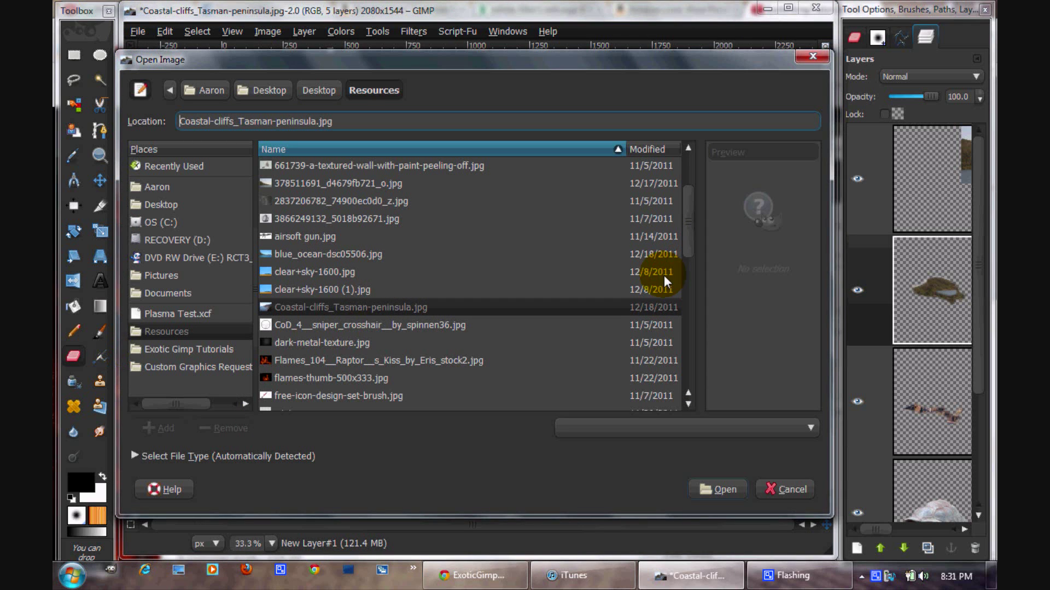
{"action": "left_click_drag", "start_coordinate": [685, 251], "coordinate": [696, 395]}
{"action": "left_click", "coordinate": [352, 384]}
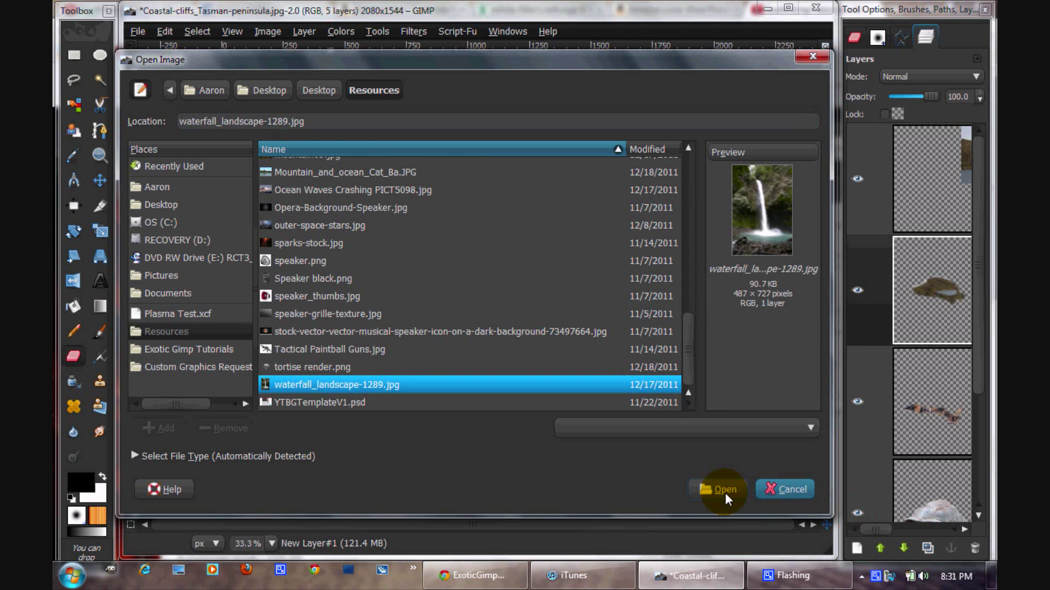
{"action": "left_click", "coordinate": [703, 491]}
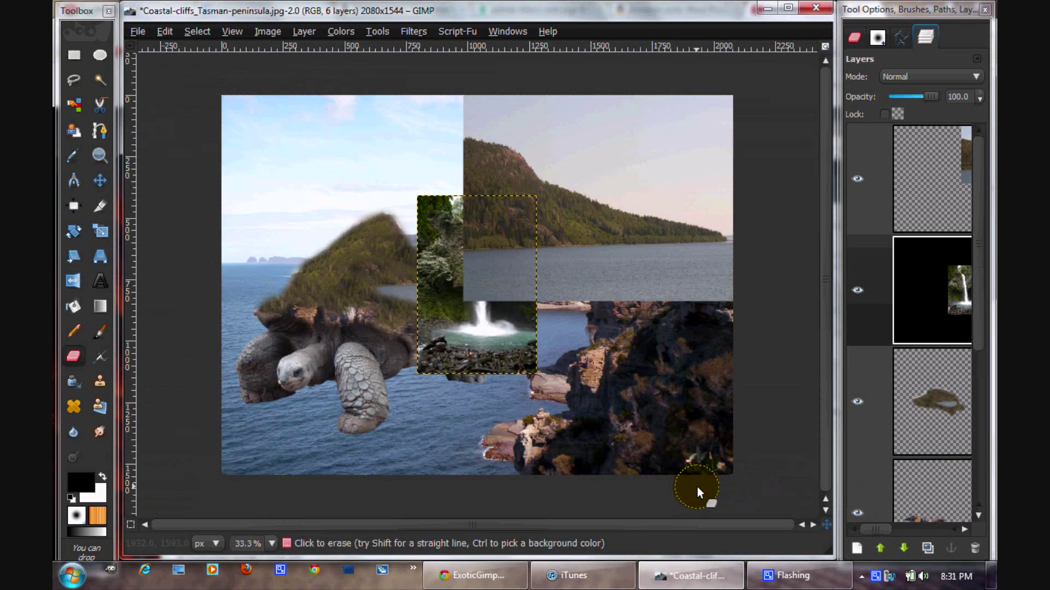
Step: Hide the hill photo layer to uncover the waterfall image and background cliffs
{"action": "left_click", "coordinate": [97, 179]}
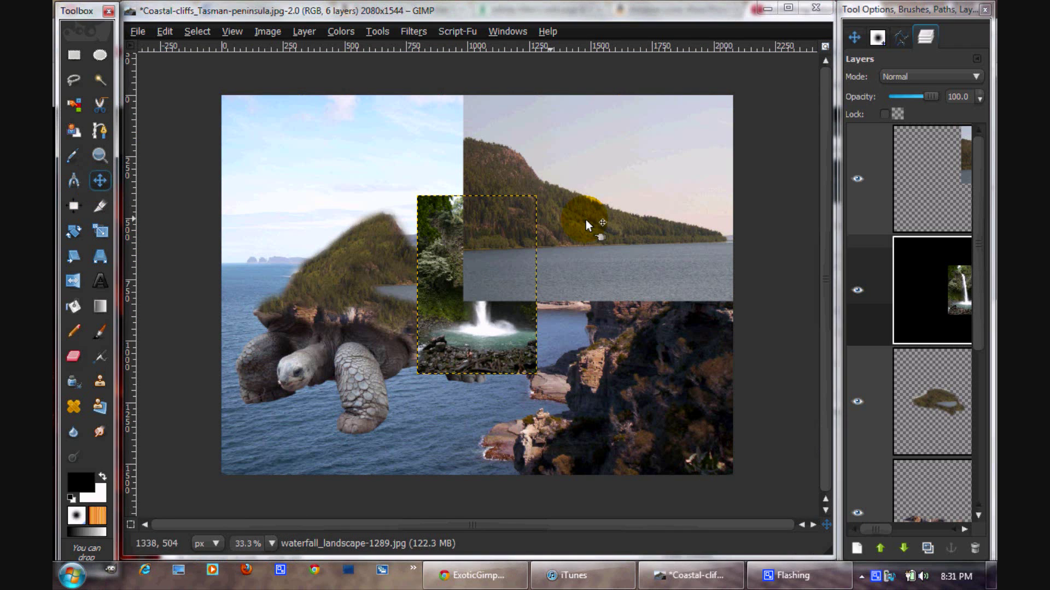
{"action": "left_click", "coordinate": [891, 171]}
{"action": "left_click", "coordinate": [858, 179]}
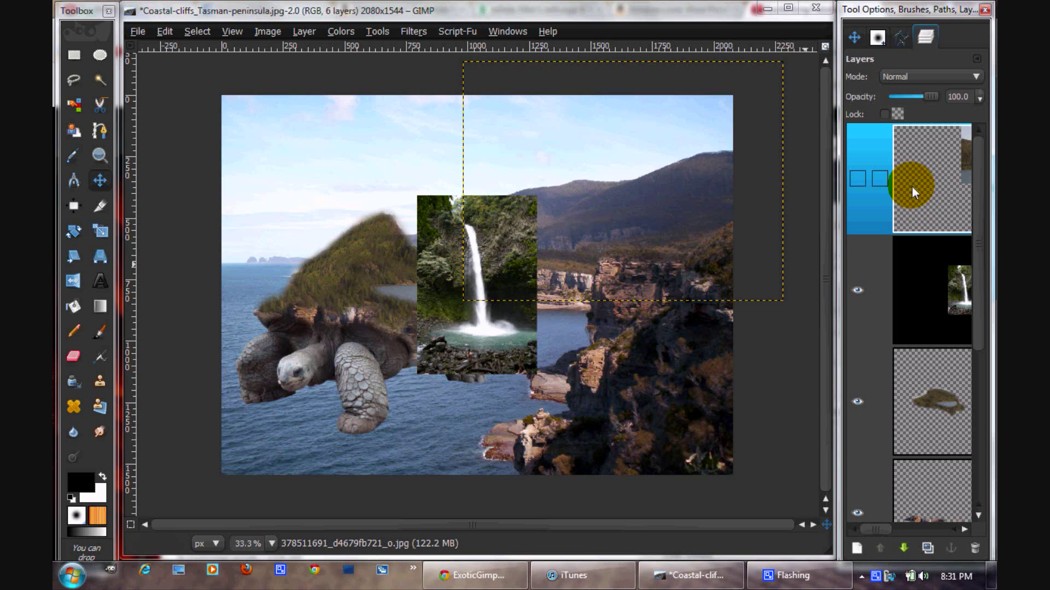
Step: Add an alpha channel to the waterfall layer and move the layer over the tortoise's shell
{"action": "right_click", "coordinate": [962, 300]}
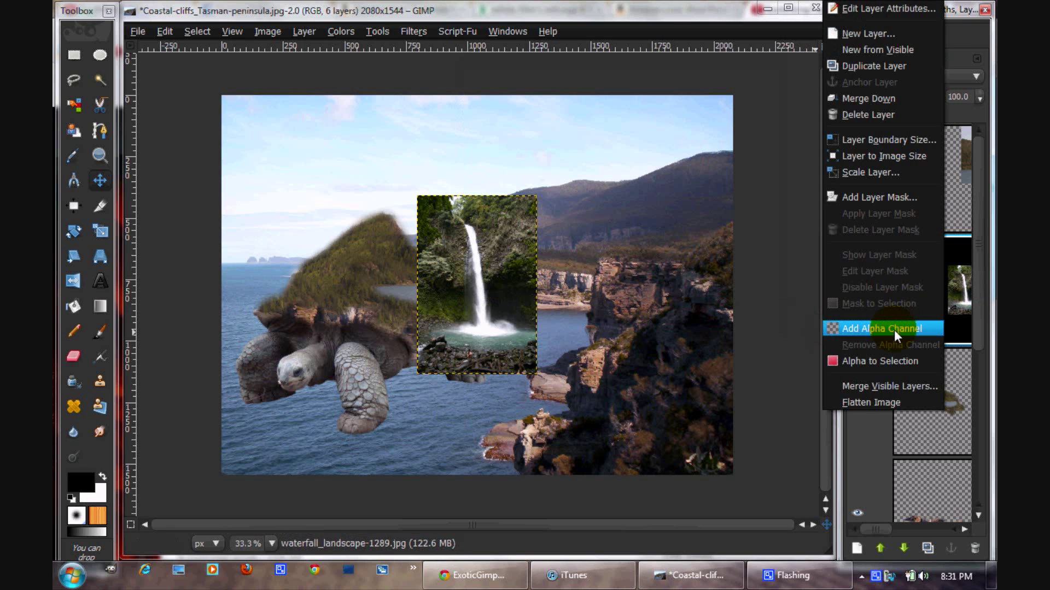
{"action": "left_click", "coordinate": [894, 330]}
{"action": "left_click_drag", "start_coordinate": [455, 289], "coordinate": [396, 298]}
Step: Add a layer mask to the waterfall layer
{"action": "left_click", "coordinate": [927, 313]}
{"action": "right_click", "coordinate": [932, 309]}
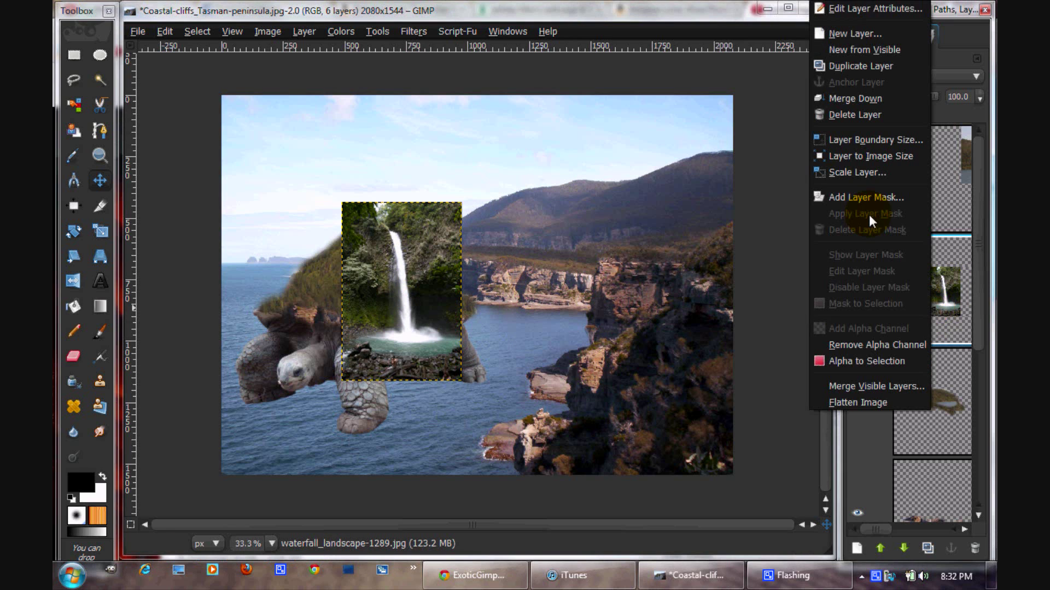
{"action": "left_click", "coordinate": [852, 198]}
{"action": "left_click", "coordinate": [219, 321]}
Step: Set the Paintbrush scale to 10.00 and paint black on the mask to hide everything around the waterfall and its splash
{"action": "left_click", "coordinate": [100, 332]}
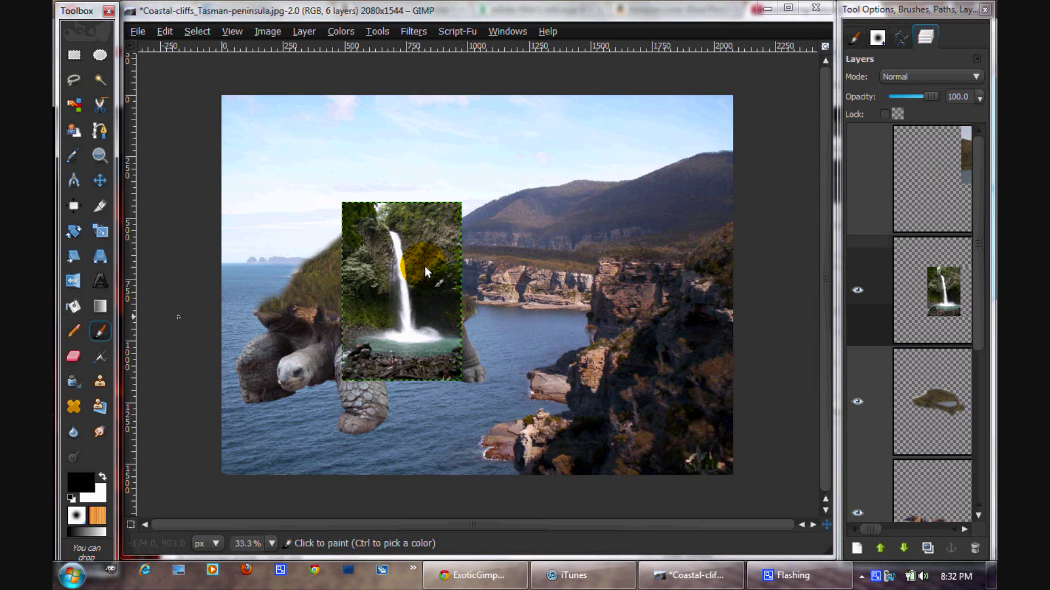
{"action": "left_click", "coordinate": [856, 38]}
{"action": "left_click_drag", "start_coordinate": [921, 142], "coordinate": [979, 145]}
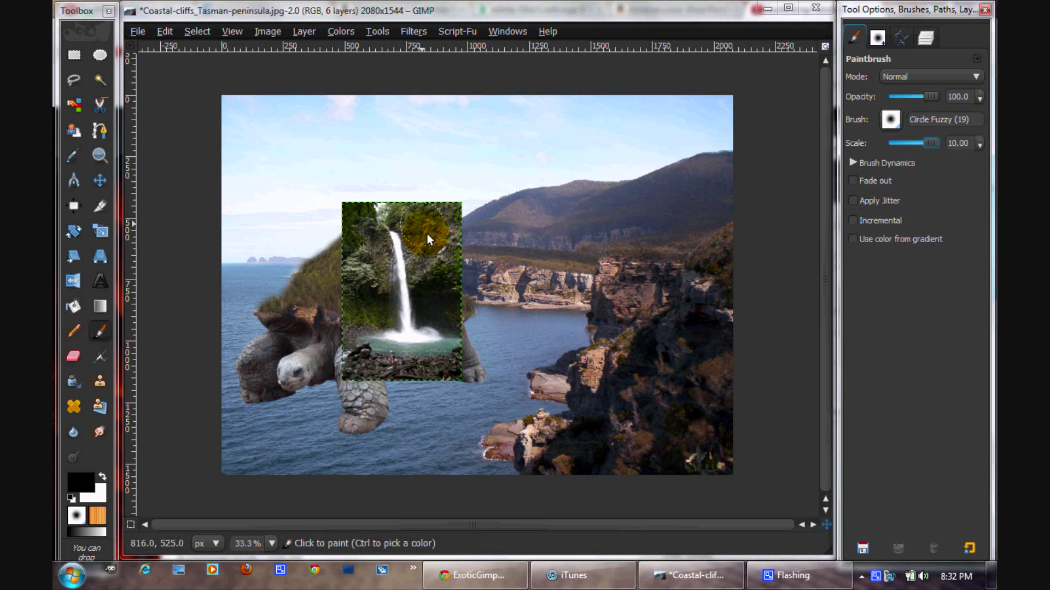
{"action": "left_click", "coordinate": [924, 38]}
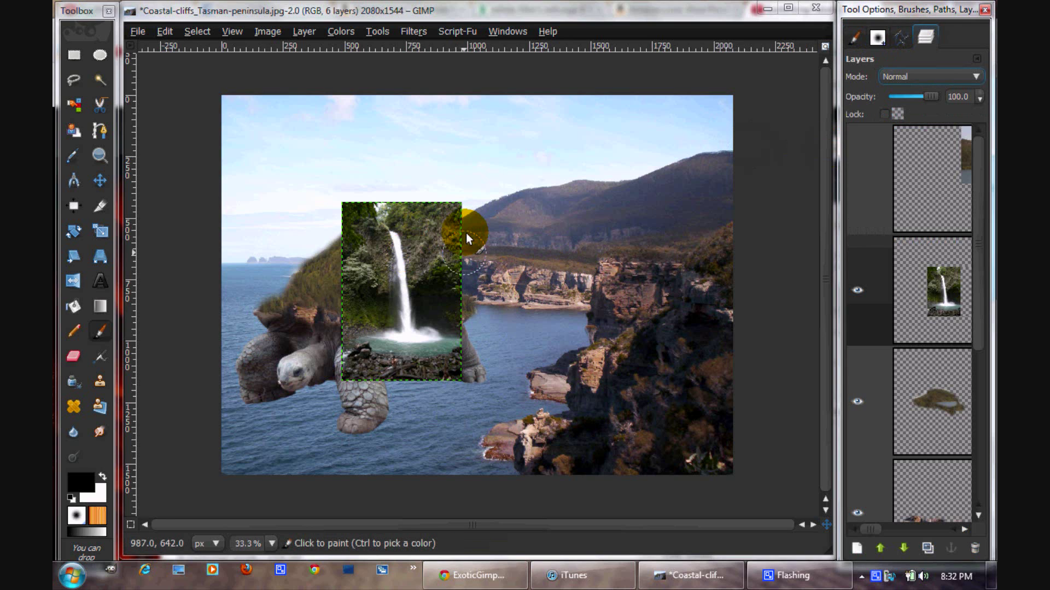
{"action": "mouse_move", "coordinate": [425, 215]}
{"action": "left_mouse_down"}
{"action": "mouse_move", "coordinate": [444, 257]}
{"action": "mouse_move", "coordinate": [461, 261]}
{"action": "mouse_move", "coordinate": [452, 290]}
{"action": "mouse_move", "coordinate": [470, 329]}
{"action": "mouse_move", "coordinate": [463, 373]}
{"action": "mouse_move", "coordinate": [436, 368]}
{"action": "mouse_move", "coordinate": [442, 357]}
{"action": "mouse_move", "coordinate": [406, 373]}
{"action": "mouse_move", "coordinate": [441, 372]}
{"action": "mouse_move", "coordinate": [340, 335]}
{"action": "mouse_move", "coordinate": [381, 317]}
{"action": "left_mouse_up"}
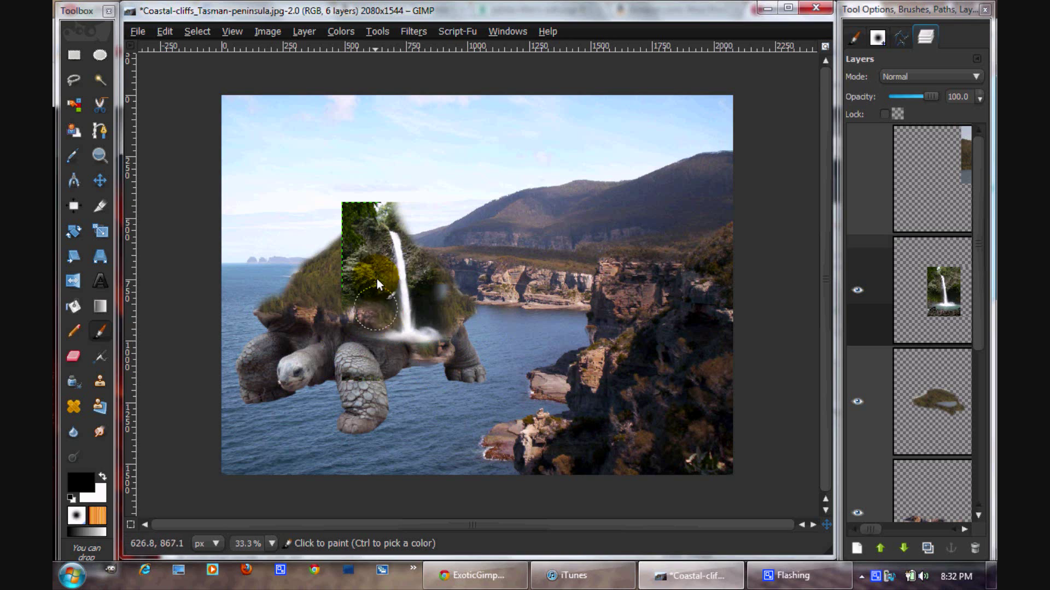
{"action": "mouse_move", "coordinate": [356, 242]}
{"action": "left_mouse_down"}
{"action": "mouse_move", "coordinate": [344, 265]}
{"action": "mouse_move", "coordinate": [394, 201]}
{"action": "mouse_move", "coordinate": [400, 206]}
{"action": "mouse_move", "coordinate": [374, 220]}
{"action": "mouse_move", "coordinate": [387, 203]}
{"action": "mouse_move", "coordinate": [428, 231]}
{"action": "mouse_move", "coordinate": [428, 268]}
{"action": "mouse_move", "coordinate": [413, 257]}
{"action": "mouse_move", "coordinate": [429, 250]}
{"action": "mouse_move", "coordinate": [446, 307]}
{"action": "mouse_move", "coordinate": [423, 282]}
{"action": "mouse_move", "coordinate": [436, 304]}
{"action": "mouse_move", "coordinate": [426, 316]}
{"action": "mouse_move", "coordinate": [446, 290]}
{"action": "mouse_move", "coordinate": [415, 250]}
{"action": "left_mouse_up"}
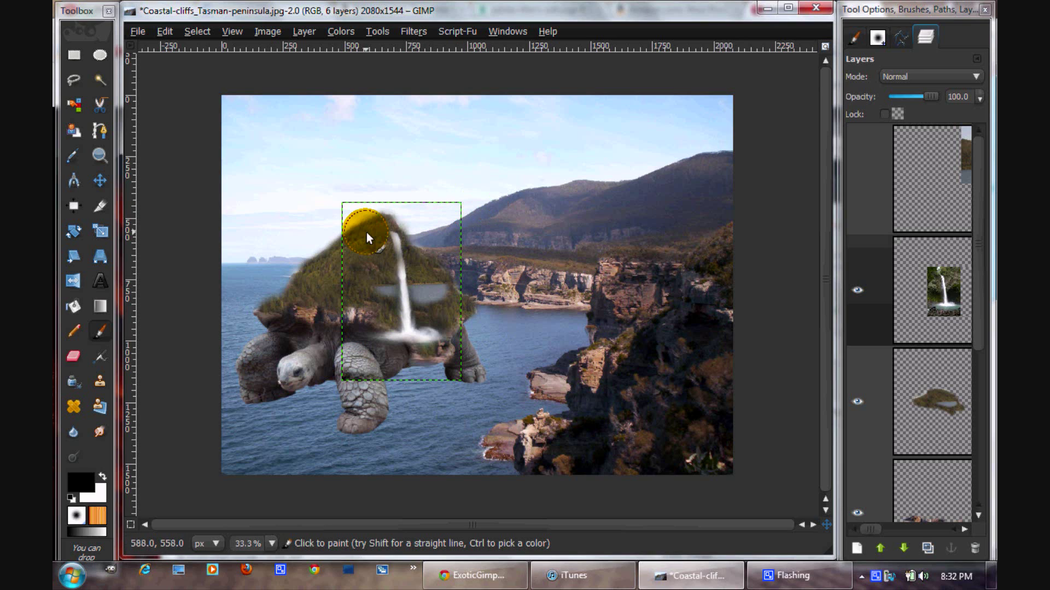
{"action": "left_click", "coordinate": [99, 231]}
{"action": "left_click", "coordinate": [346, 207]}
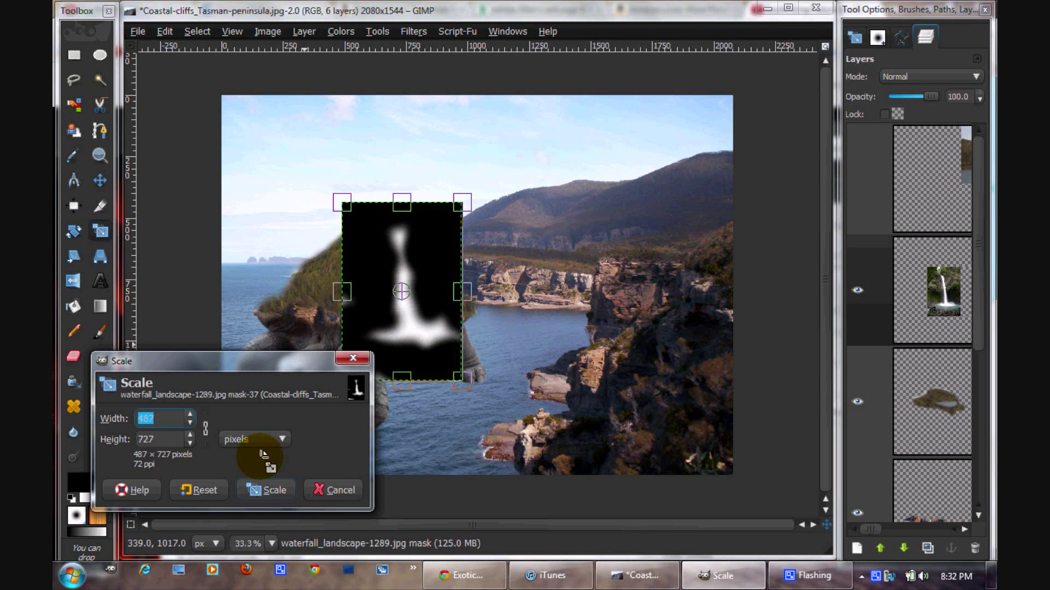
{"action": "left_click", "coordinate": [328, 500]}
Step: Apply the layer mask on the waterfall layer and switch to the Eraser tool
{"action": "right_click", "coordinate": [953, 310]}
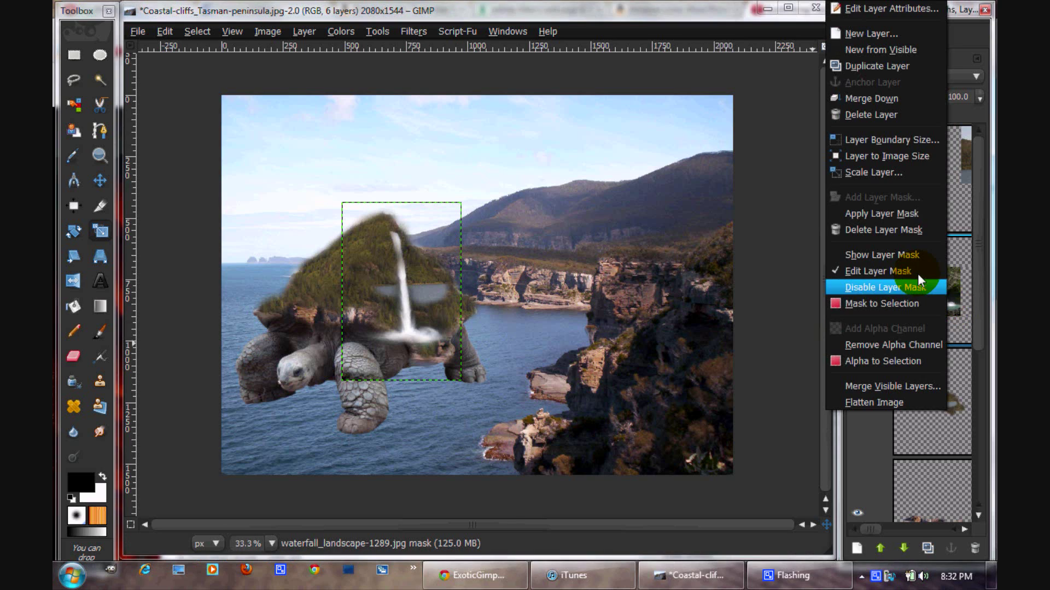
{"action": "left_click", "coordinate": [894, 228]}
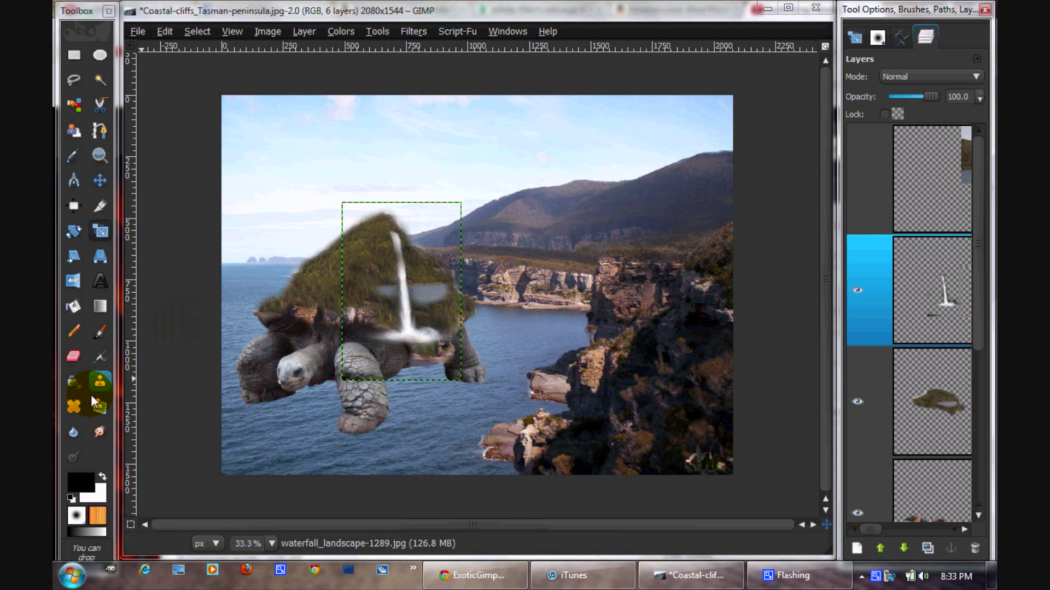
{"action": "left_click", "coordinate": [73, 356]}
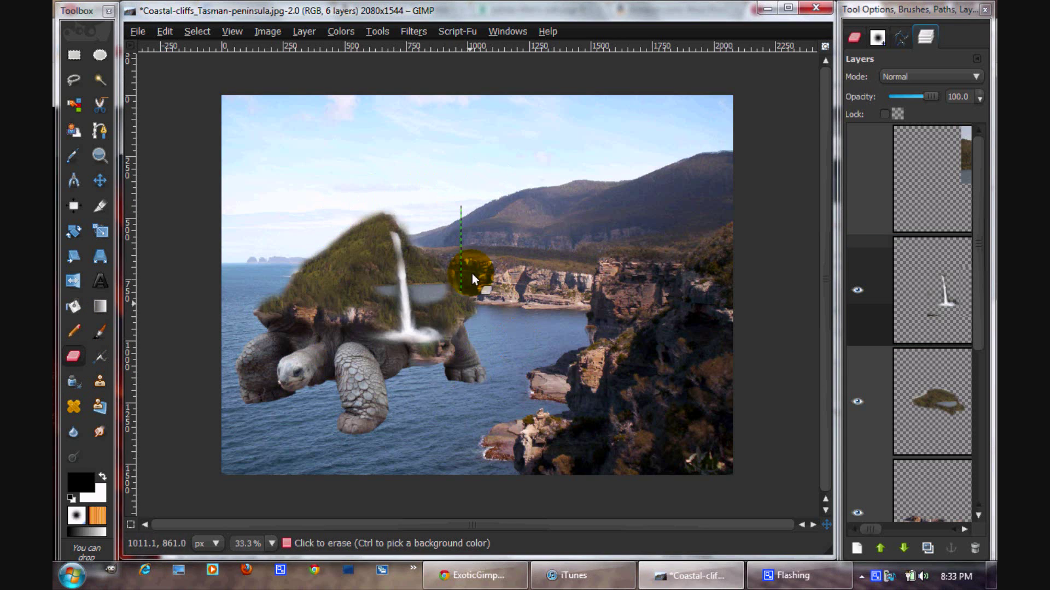
Step: Scale the waterfall layer down slightly and move it so the water falls from the middle of the shell above the front leg
{"action": "left_click", "coordinate": [883, 273]}
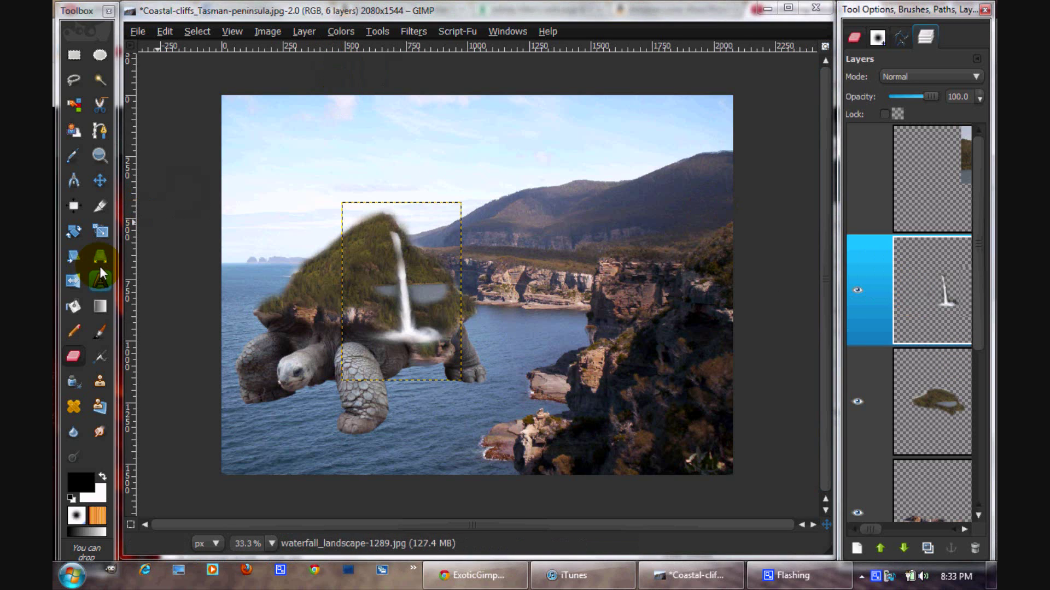
{"action": "left_click", "coordinate": [100, 231]}
{"action": "left_click", "coordinate": [437, 283]}
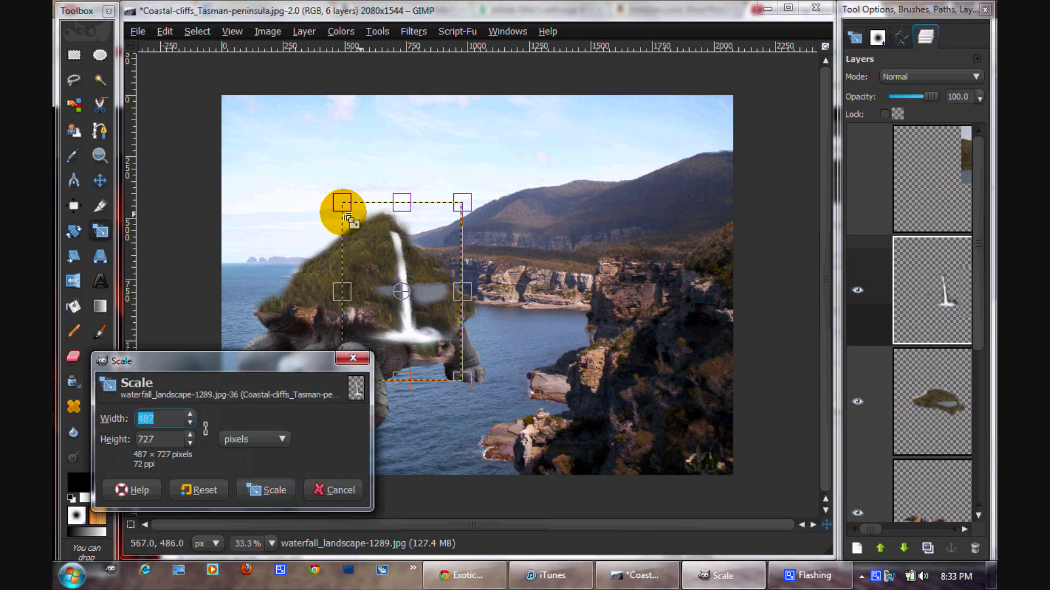
{"action": "left_click_drag", "start_coordinate": [342, 208], "coordinate": [360, 228]}
{"action": "left_click", "coordinate": [255, 489]}
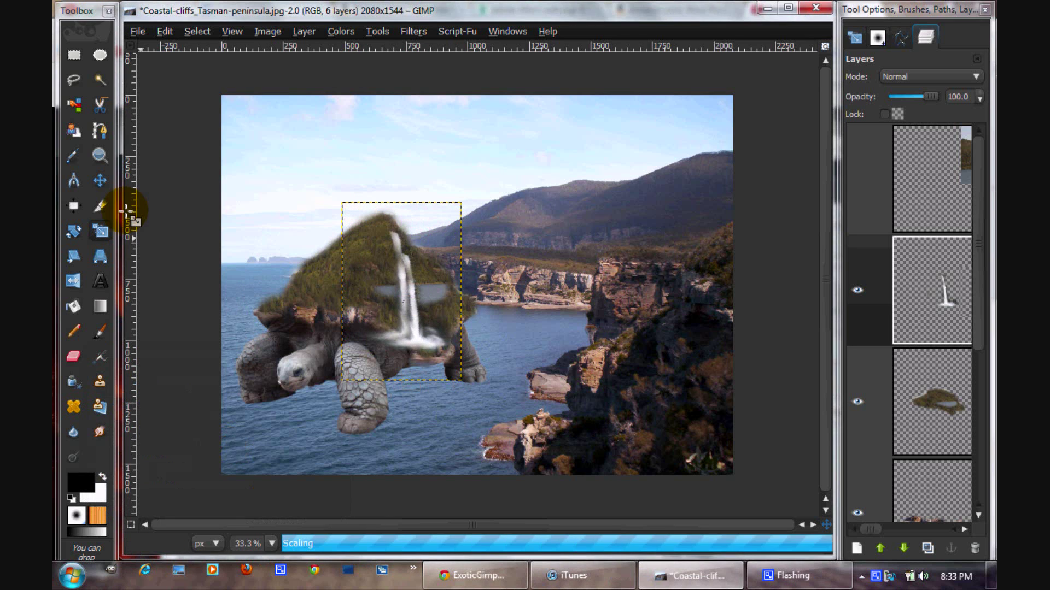
{"action": "key", "text": "m"}
{"action": "left_click_drag", "start_coordinate": [407, 292], "coordinate": [364, 306]}
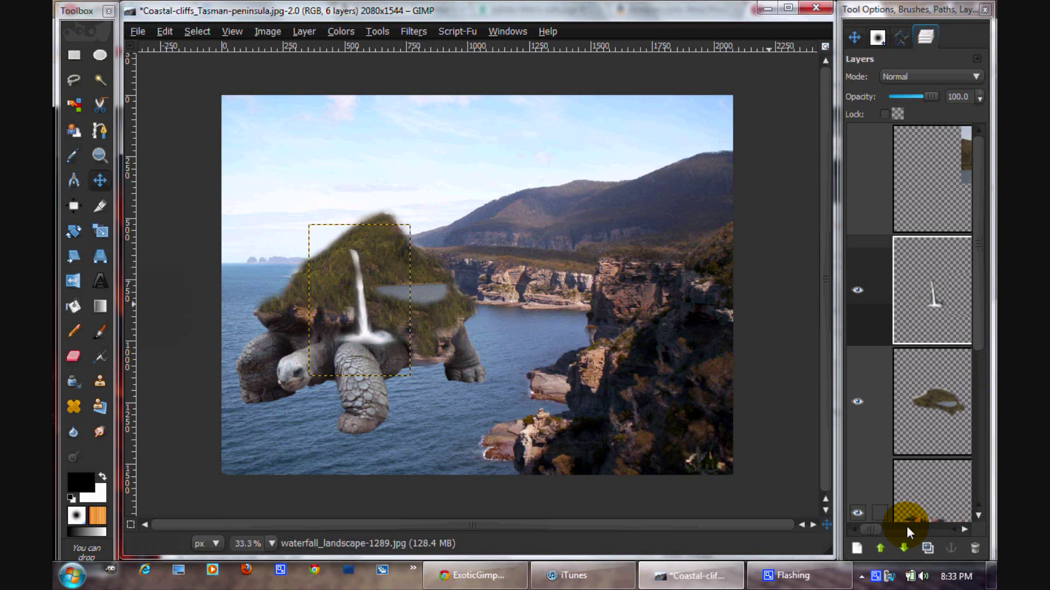
Step: Duplicate the waterfall layer, flip the copy horizontally, and move it over the tortoise's far front leg beside the head
{"action": "left_click", "coordinate": [928, 548]}
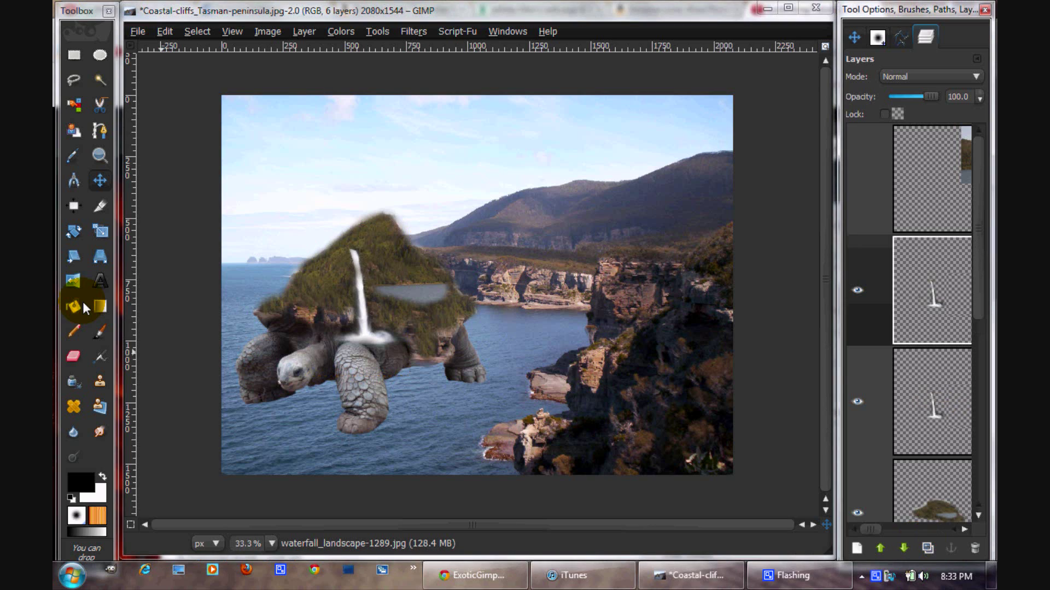
{"action": "left_click", "coordinate": [75, 281]}
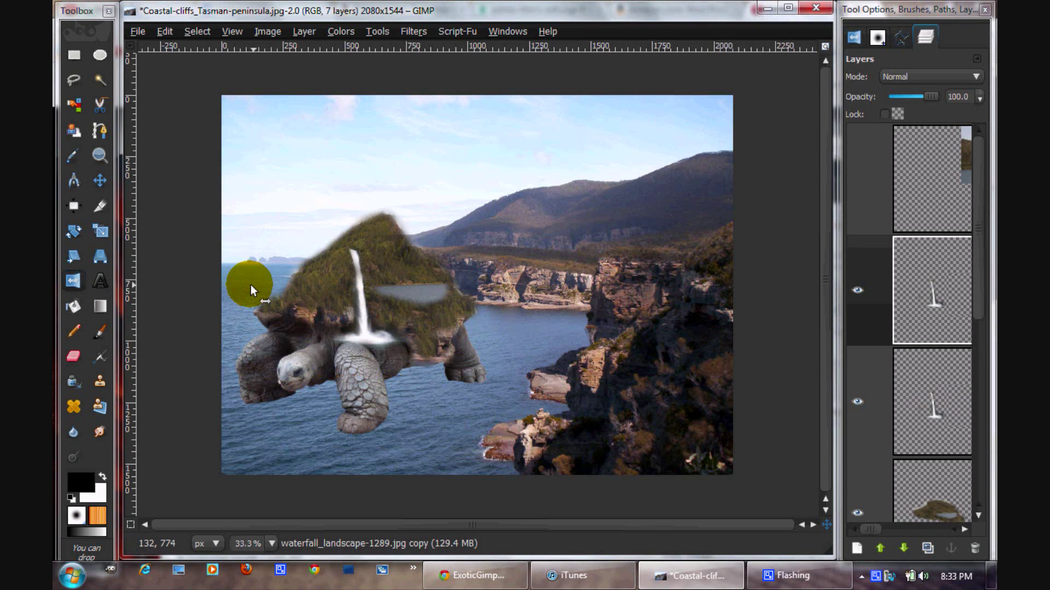
{"action": "left_click", "coordinate": [250, 284]}
{"action": "left_click", "coordinate": [101, 182]}
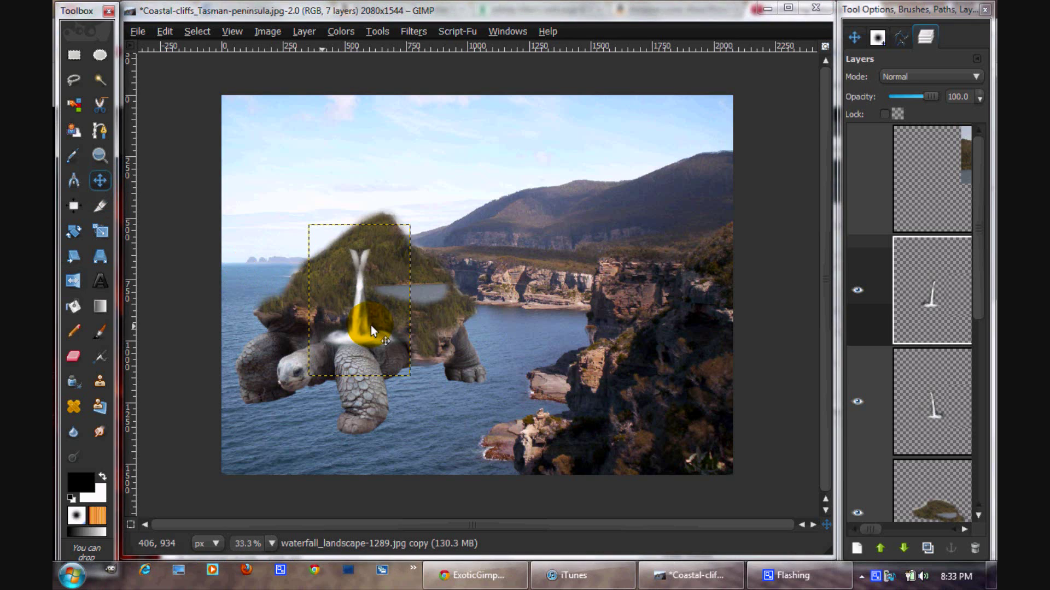
{"action": "mouse_move", "coordinate": [316, 337]}
{"action": "left_mouse_down"}
{"action": "mouse_move", "coordinate": [281, 351]}
{"action": "mouse_move", "coordinate": [268, 384]}
{"action": "left_mouse_up"}
Step: Set up the Paintbrush with a very small scale, the SS-water-II.abr-011 brush and white as the foreground color
{"action": "left_click", "coordinate": [100, 339]}
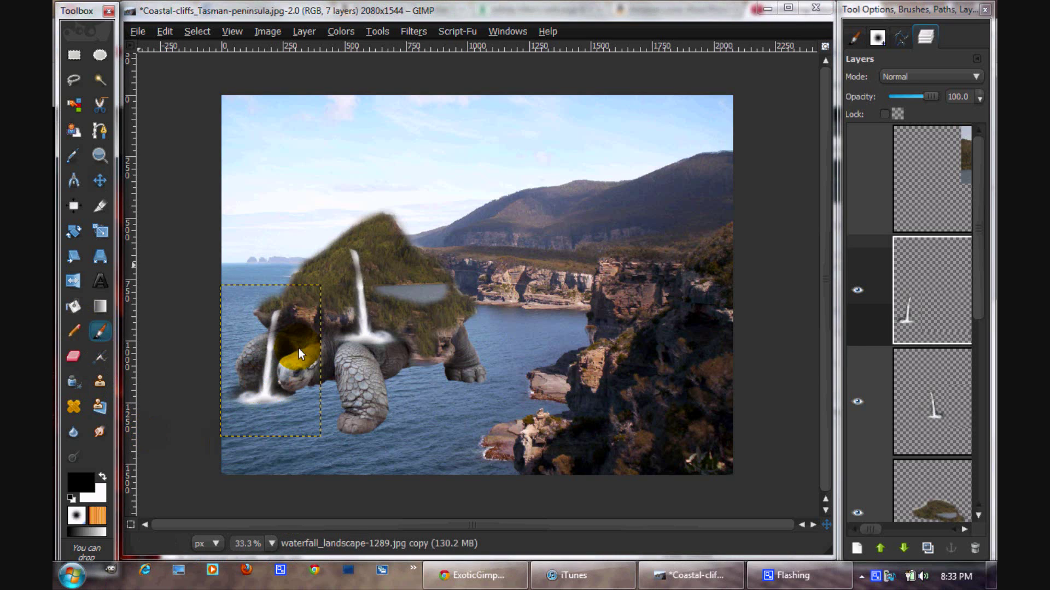
{"action": "left_click", "coordinate": [852, 37]}
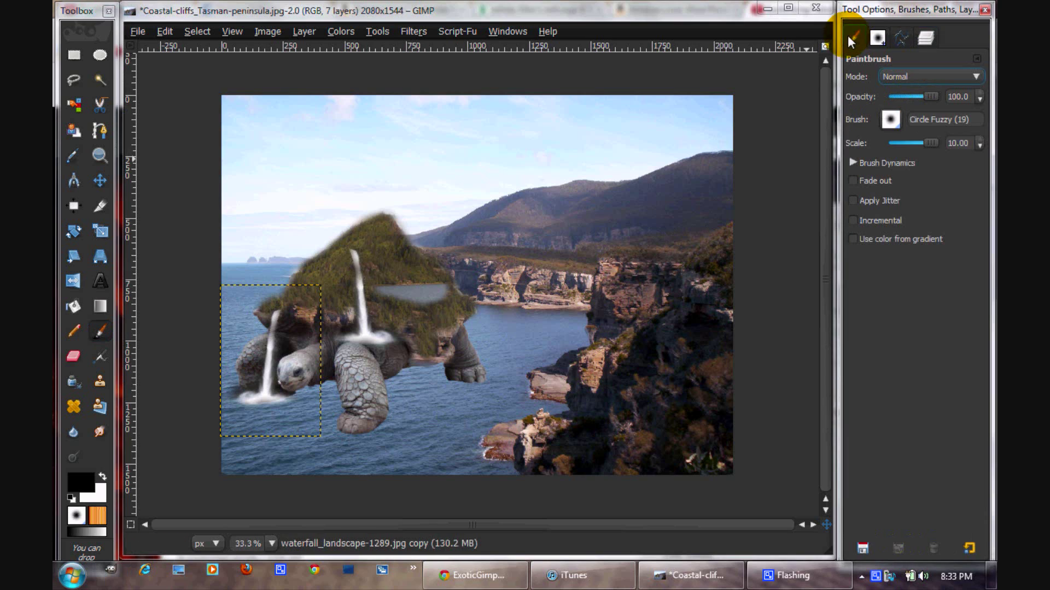
{"action": "left_click_drag", "start_coordinate": [928, 143], "coordinate": [886, 150]}
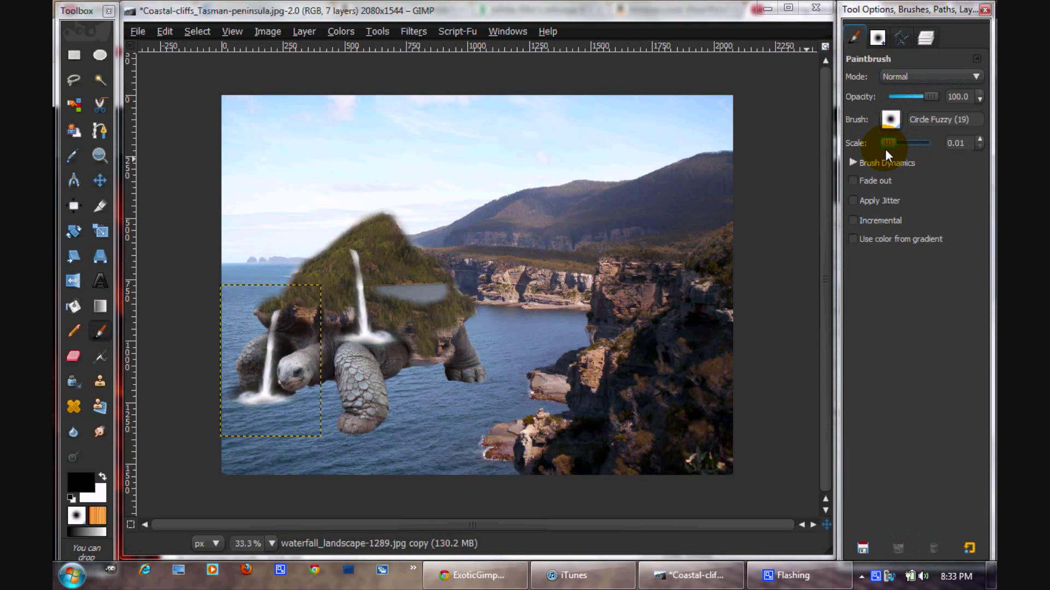
{"action": "left_click", "coordinate": [878, 37]}
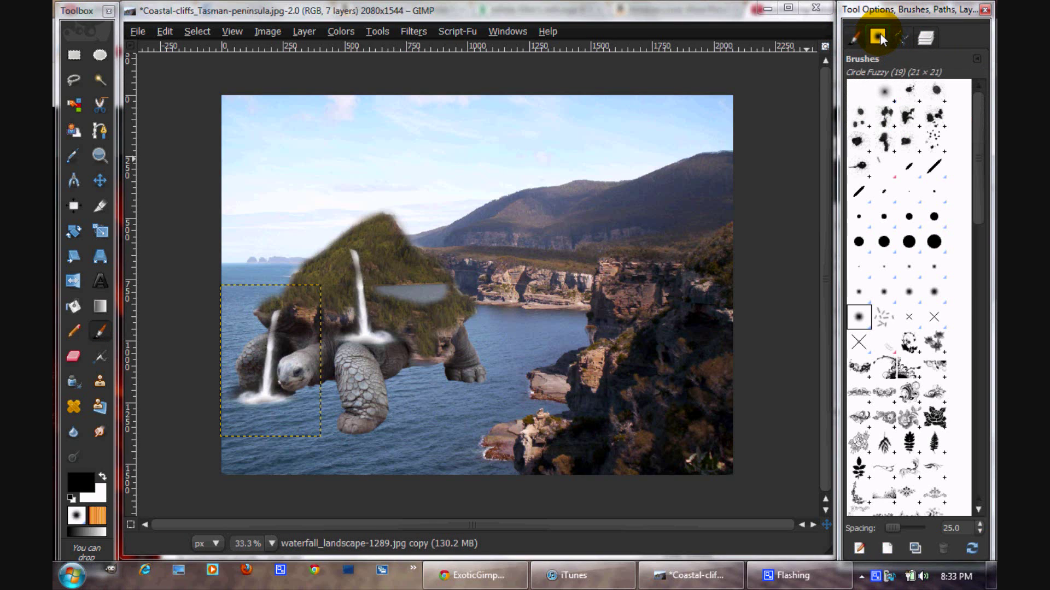
{"action": "left_click_drag", "start_coordinate": [977, 207], "coordinate": [975, 451]}
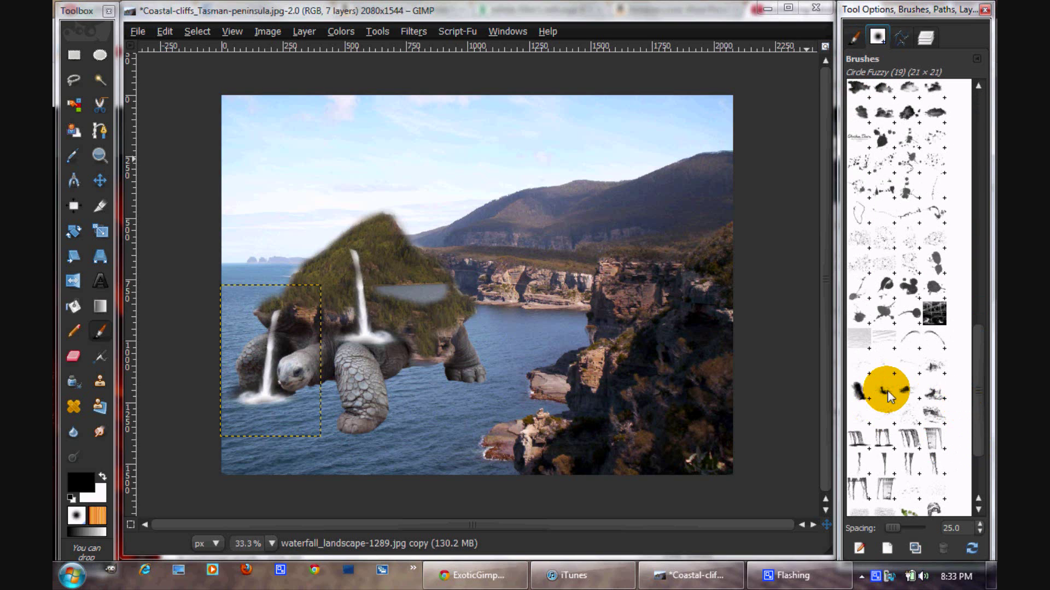
{"action": "mouse_move", "coordinate": [889, 395]}
{"action": "left_mouse_down"}
{"action": "mouse_move", "coordinate": [399, 438]}
{"action": "mouse_move", "coordinate": [261, 394]}
{"action": "left_mouse_up"}
{"action": "left_click", "coordinate": [102, 476]}
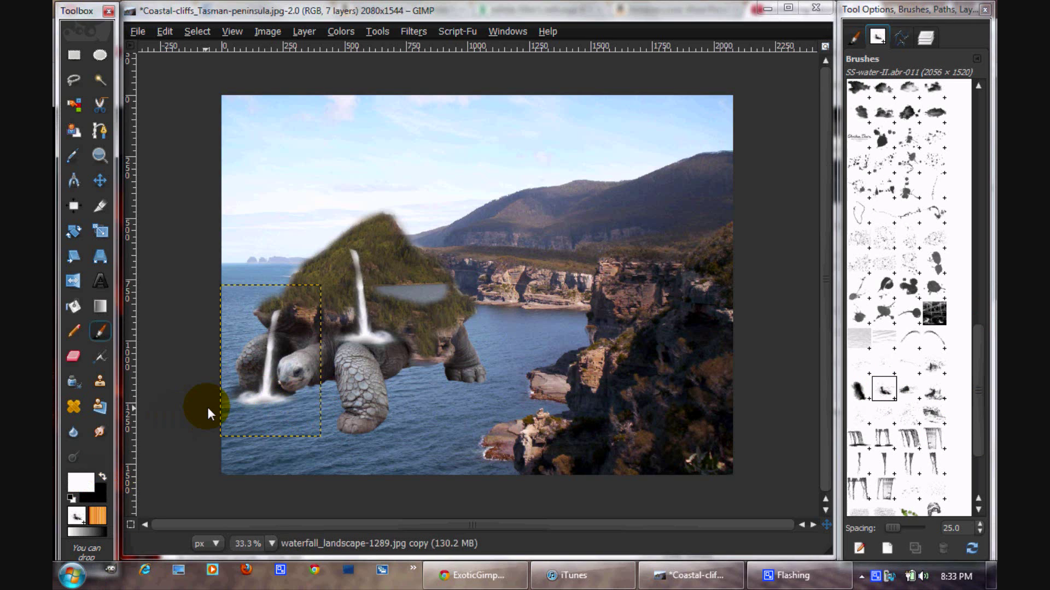
Step: Add a new transparent layer and paint white water splashes at the foot of the waterfall beside the tortoise's head
{"action": "left_click", "coordinate": [926, 38]}
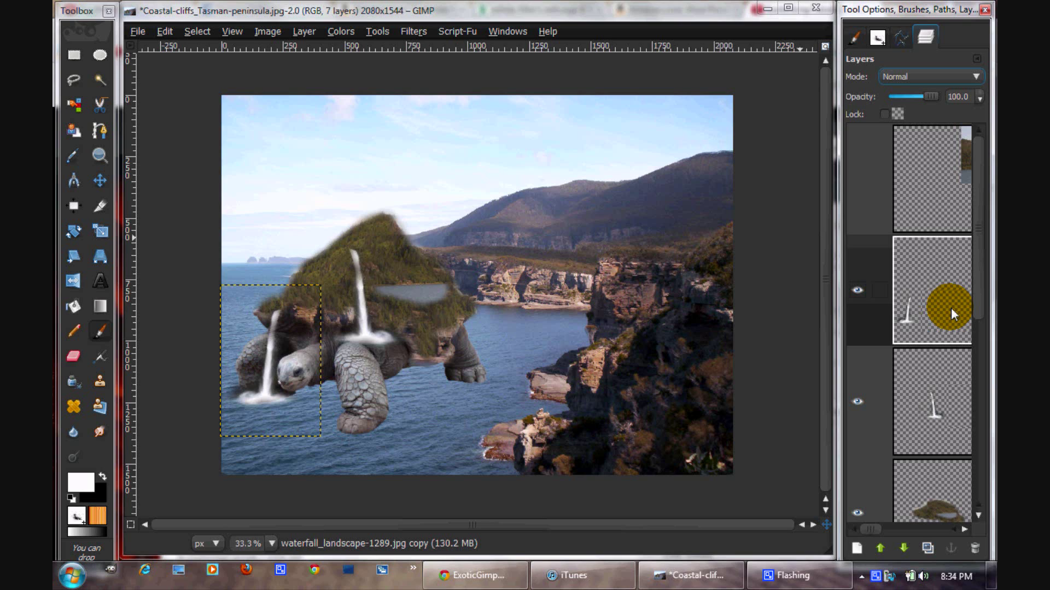
{"action": "key", "text": "ctrl+shift+n"}
{"action": "key", "text": "Return"}
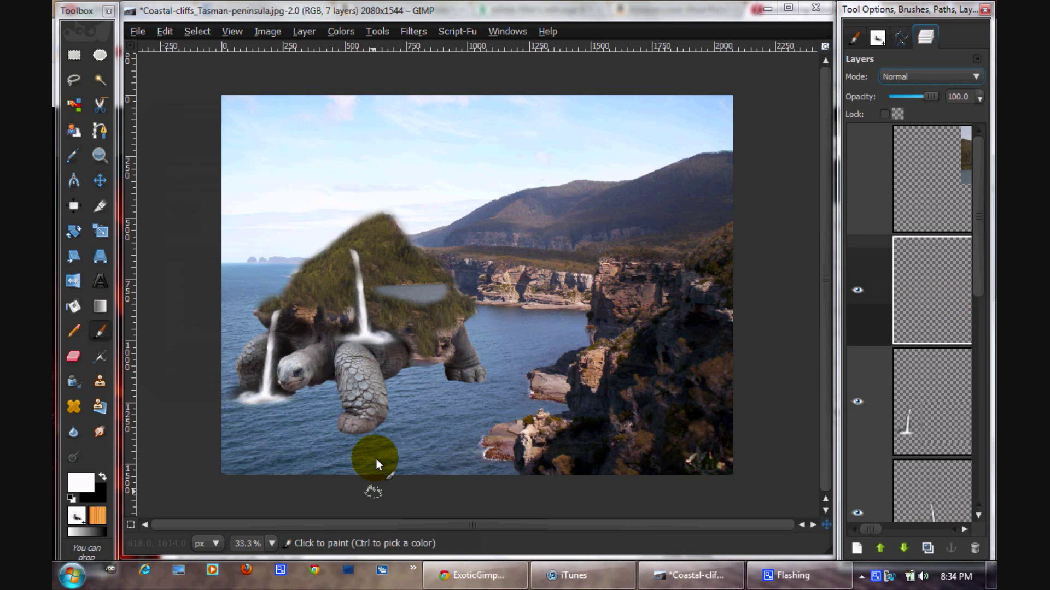
{"action": "left_click", "coordinate": [253, 393]}
{"action": "left_click_drag", "start_coordinate": [281, 395], "coordinate": [247, 399]}
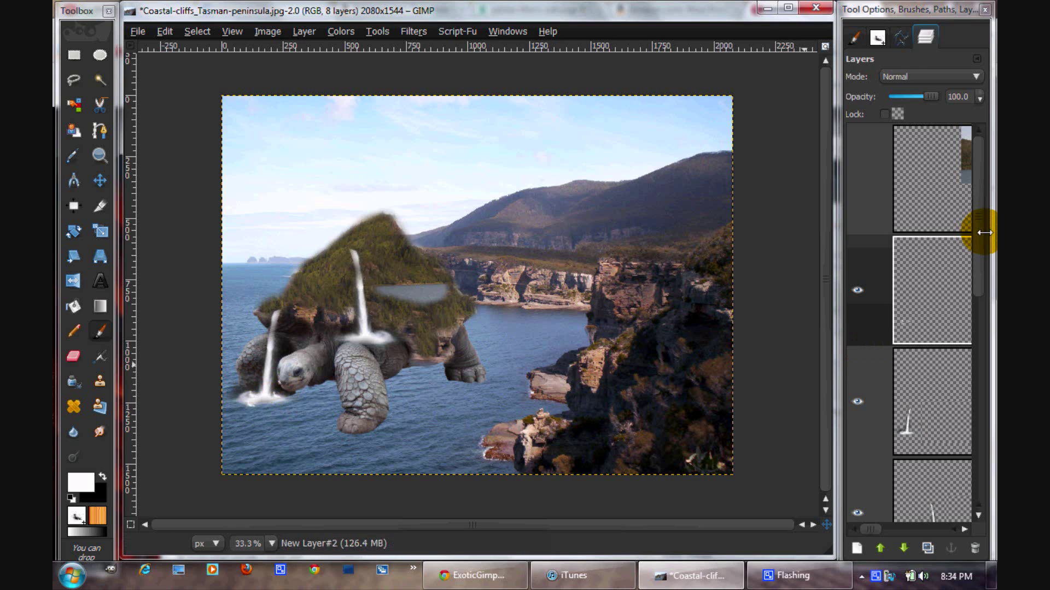
Step: Paint more white splashes around the waterfall's foot, trying SS-water-II brushes 008, 013, 016, 010, 009 and 004
{"action": "left_click", "coordinate": [877, 37]}
{"action": "left_click", "coordinate": [908, 365]}
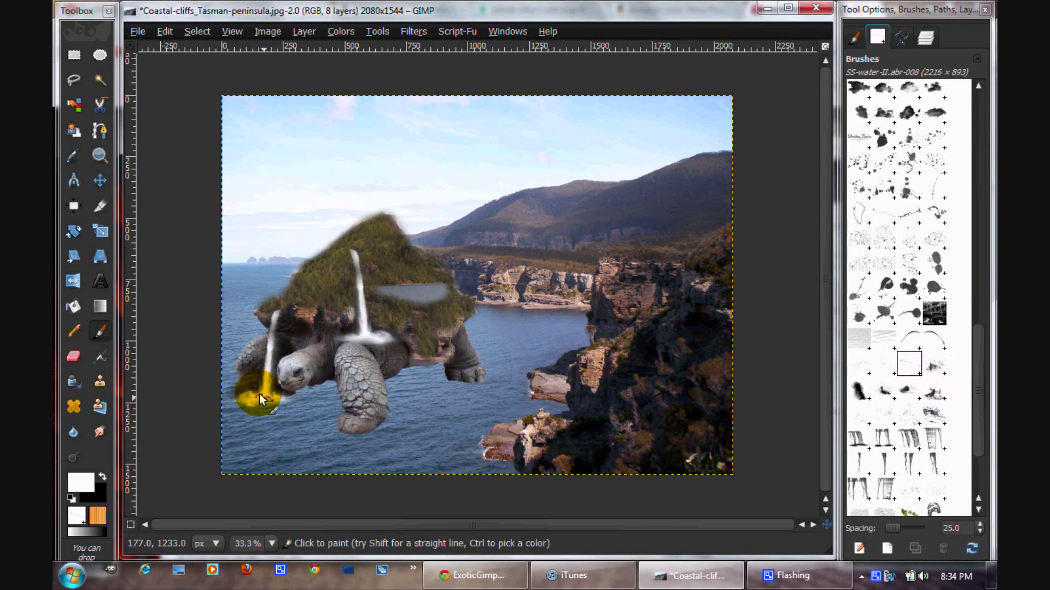
{"action": "left_click", "coordinate": [928, 389]}
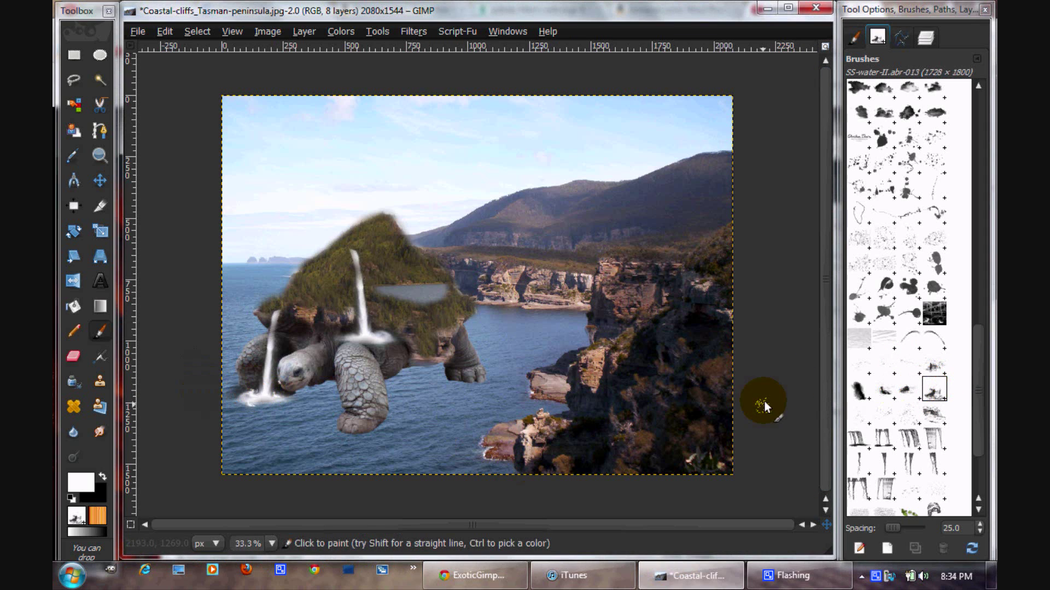
{"action": "left_click", "coordinate": [906, 421]}
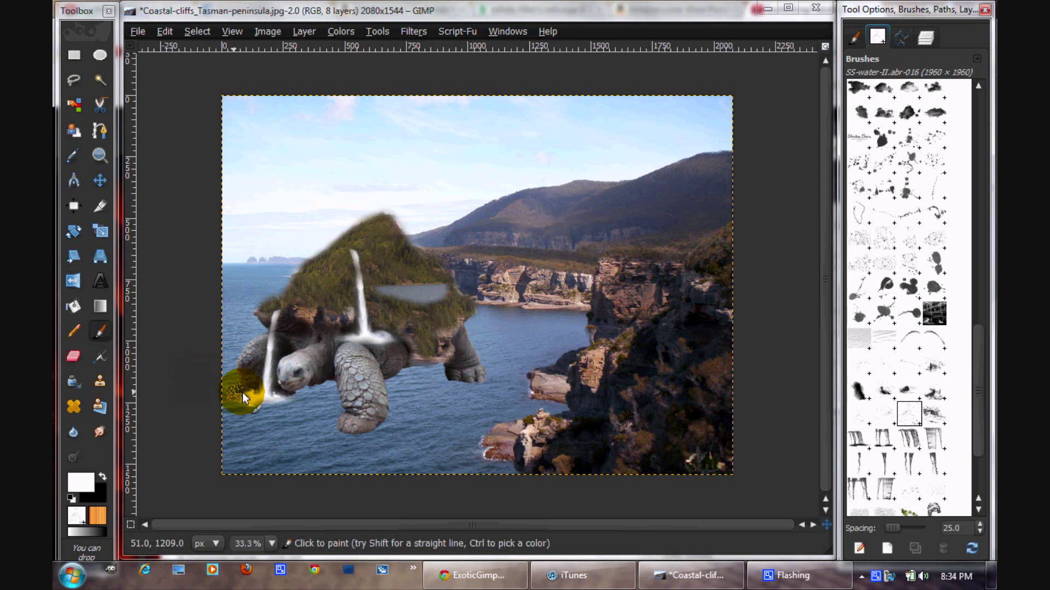
{"action": "left_click", "coordinate": [264, 390]}
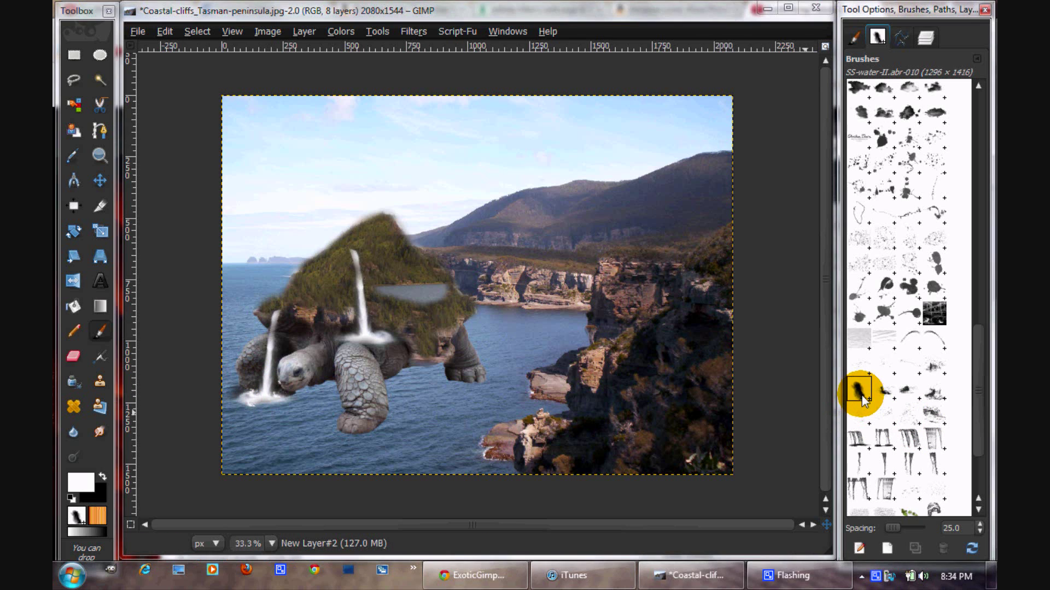
{"action": "left_click", "coordinate": [929, 365]}
{"action": "left_click", "coordinate": [424, 390]}
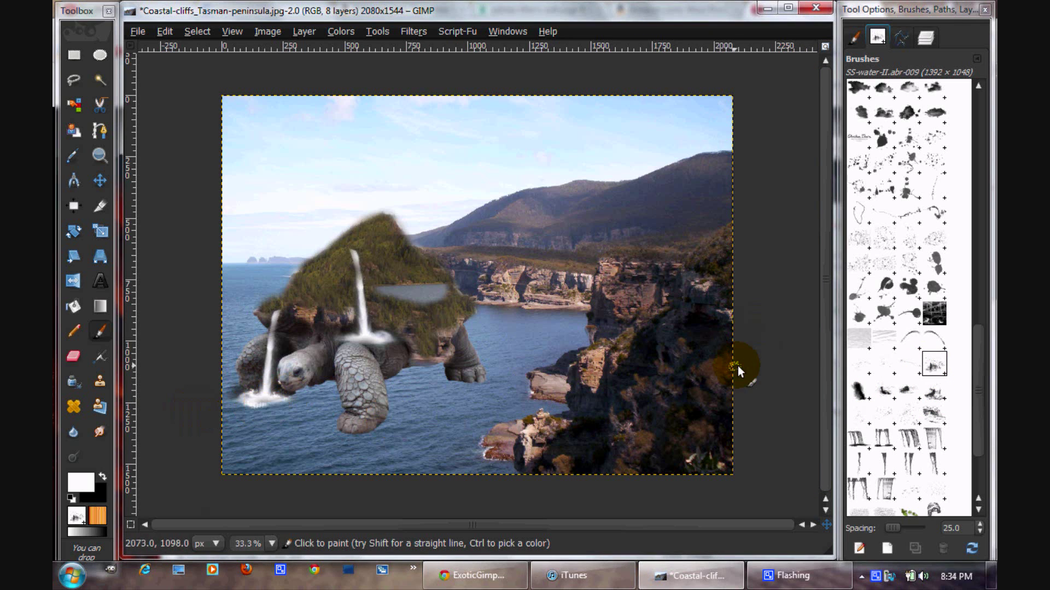
{"action": "left_click", "coordinate": [911, 340]}
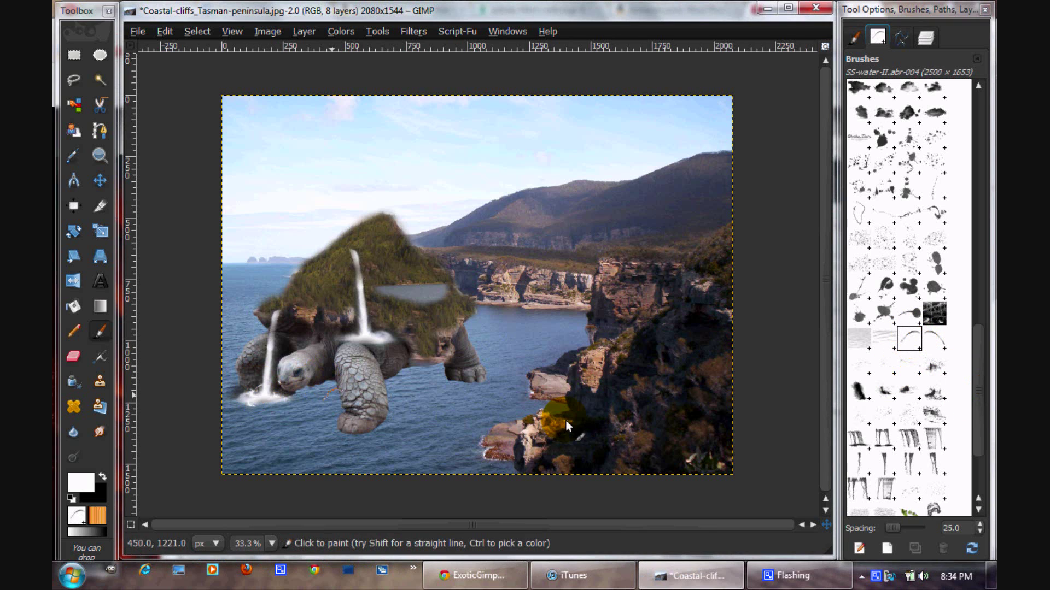
Step: Duplicate the flipped waterfall layer and move the copy onto the foot of the nearer front leg
{"action": "left_click", "coordinate": [930, 38]}
{"action": "scroll", "coordinate": [975, 277], "scroll_direction": "down", "scroll_amount": 1}
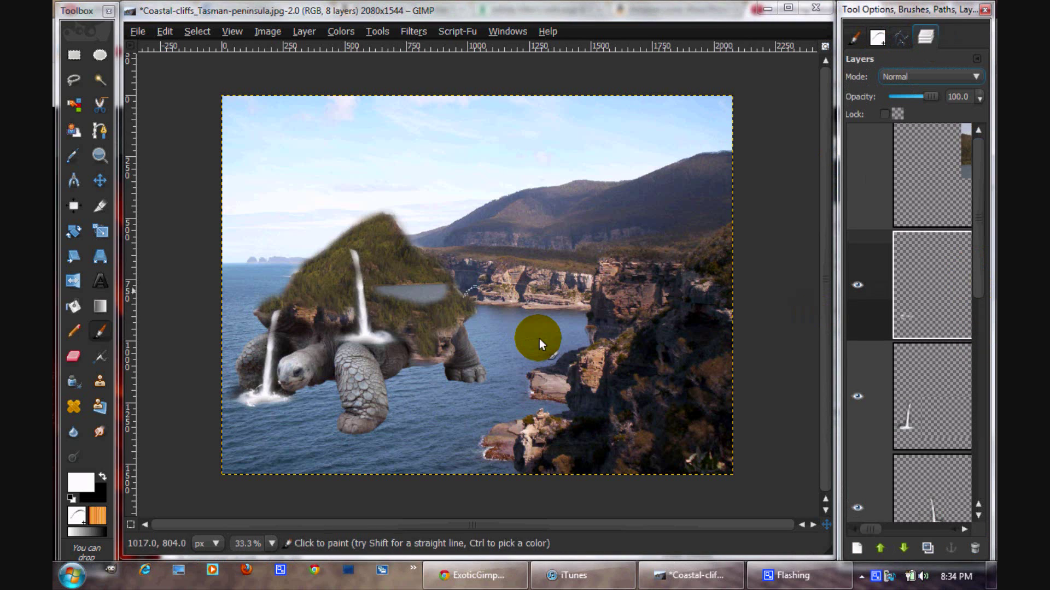
{"action": "left_click", "coordinate": [949, 390]}
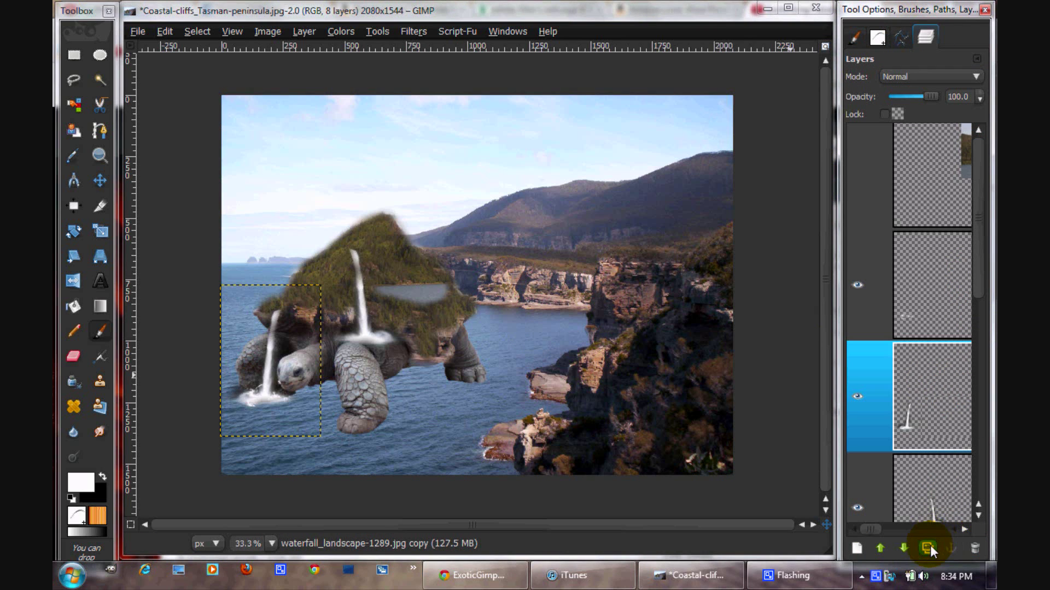
{"action": "left_click", "coordinate": [927, 547]}
{"action": "left_click", "coordinate": [103, 178]}
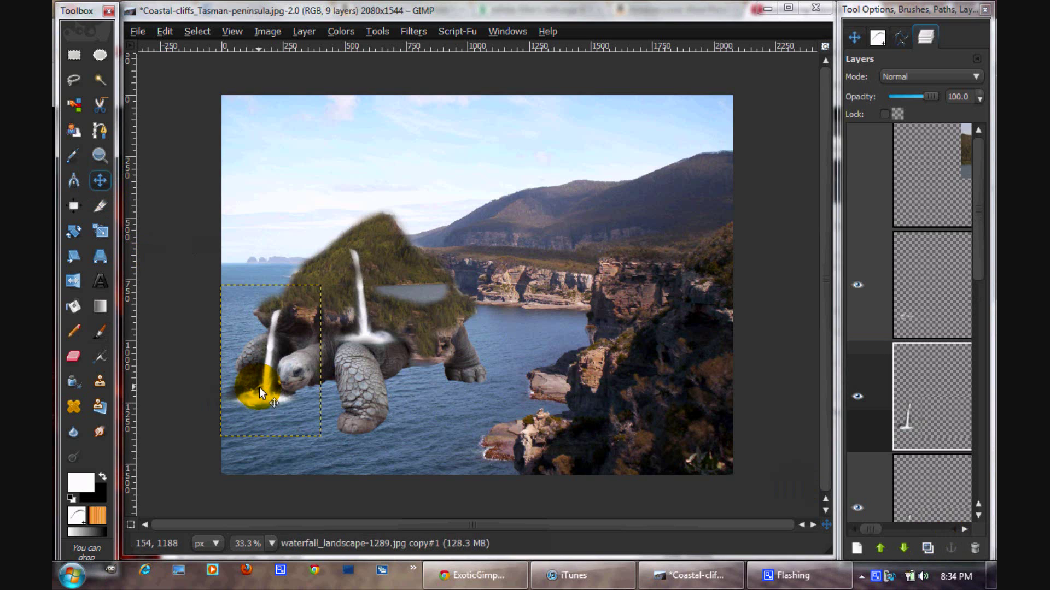
{"action": "left_click_drag", "start_coordinate": [259, 397], "coordinate": [356, 422]}
Step: Erase the falling stream from the new waterfall copy with the Circle Fuzzy (19) brush at scale 10.00, keeping only the splash
{"action": "left_click", "coordinate": [74, 360]}
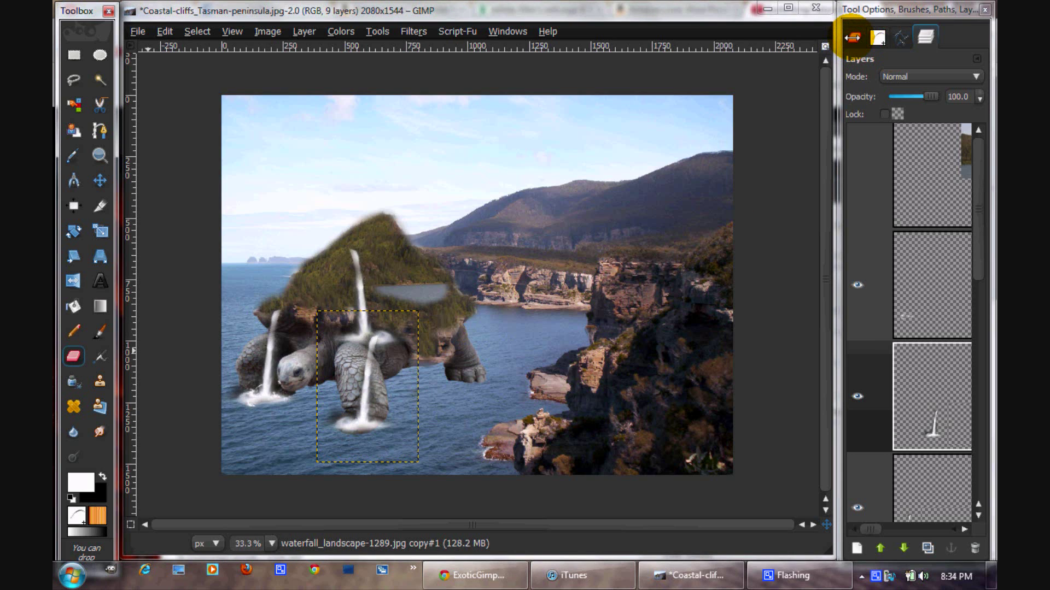
{"action": "left_click", "coordinate": [853, 37]}
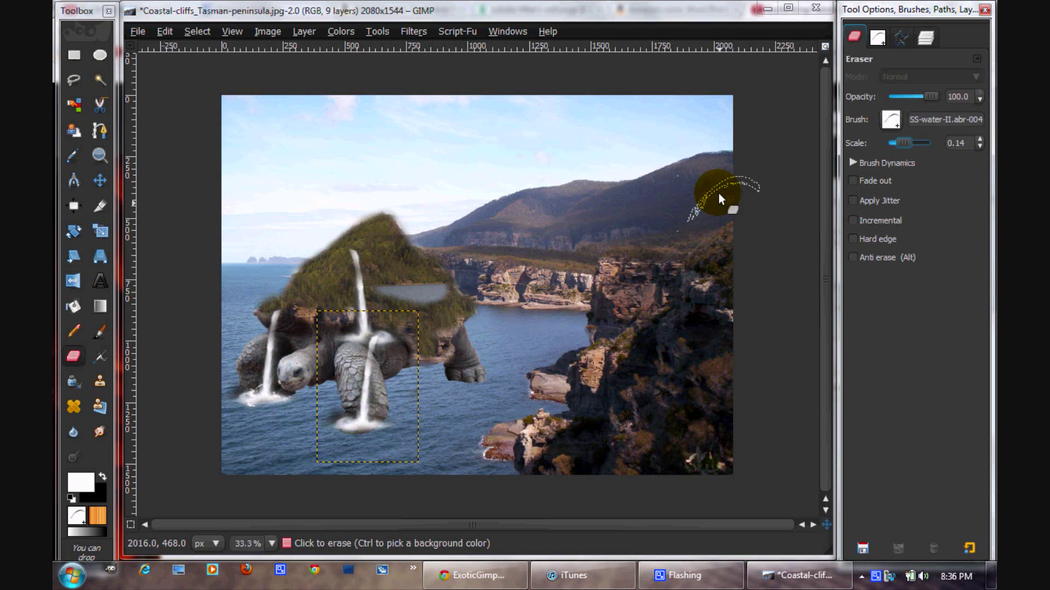
{"action": "left_click", "coordinate": [874, 41]}
{"action": "mouse_move", "coordinate": [978, 336]}
{"action": "left_mouse_down"}
{"action": "mouse_move", "coordinate": [983, 199]}
{"action": "mouse_move", "coordinate": [969, 88]}
{"action": "left_mouse_up"}
{"action": "left_click", "coordinate": [867, 322]}
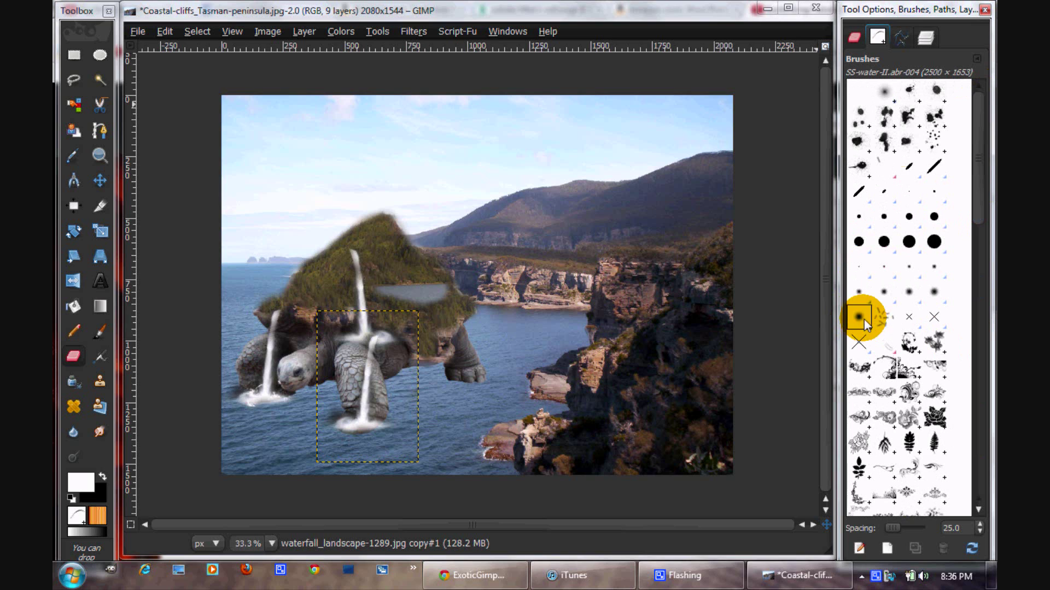
{"action": "left_click", "coordinate": [924, 38]}
{"action": "left_click", "coordinate": [938, 409]}
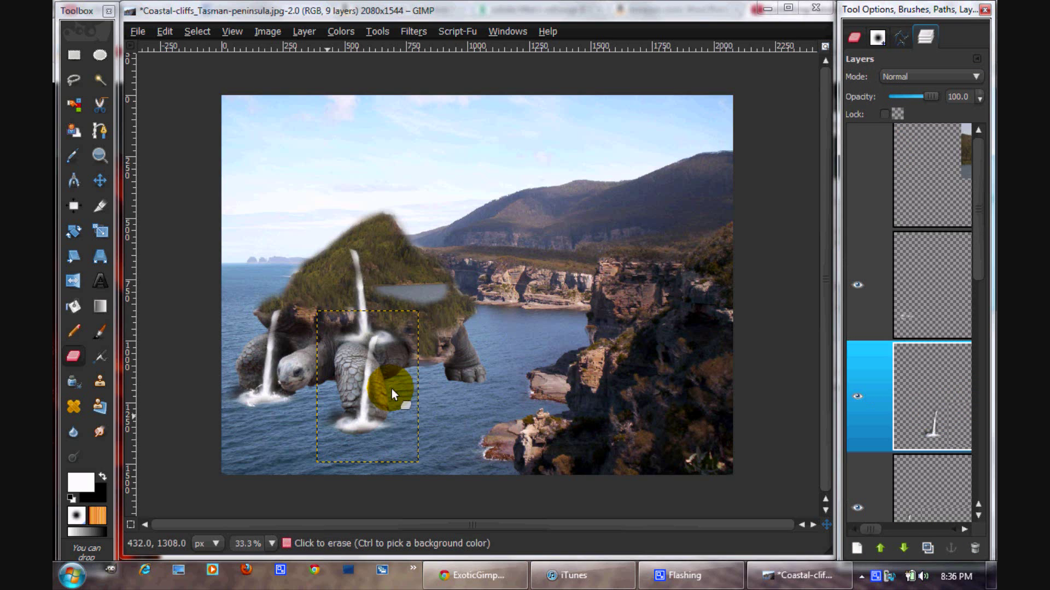
{"action": "left_click", "coordinate": [853, 37]}
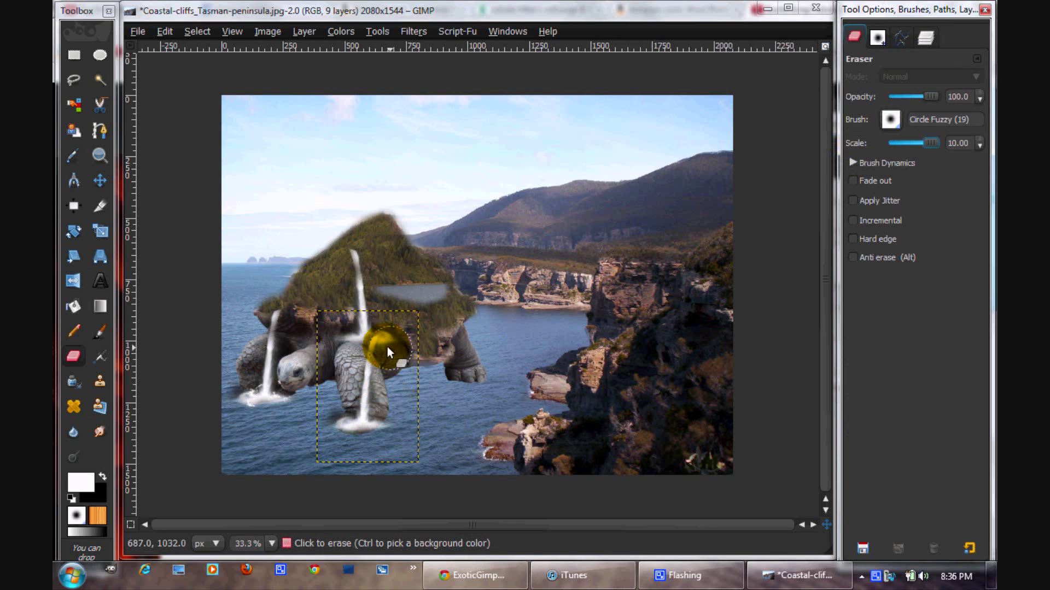
{"action": "mouse_move", "coordinate": [387, 346]}
{"action": "left_mouse_down"}
{"action": "mouse_move", "coordinate": [360, 409]}
{"action": "mouse_move", "coordinate": [370, 412]}
{"action": "mouse_move", "coordinate": [364, 398]}
{"action": "mouse_move", "coordinate": [383, 375]}
{"action": "left_mouse_up"}
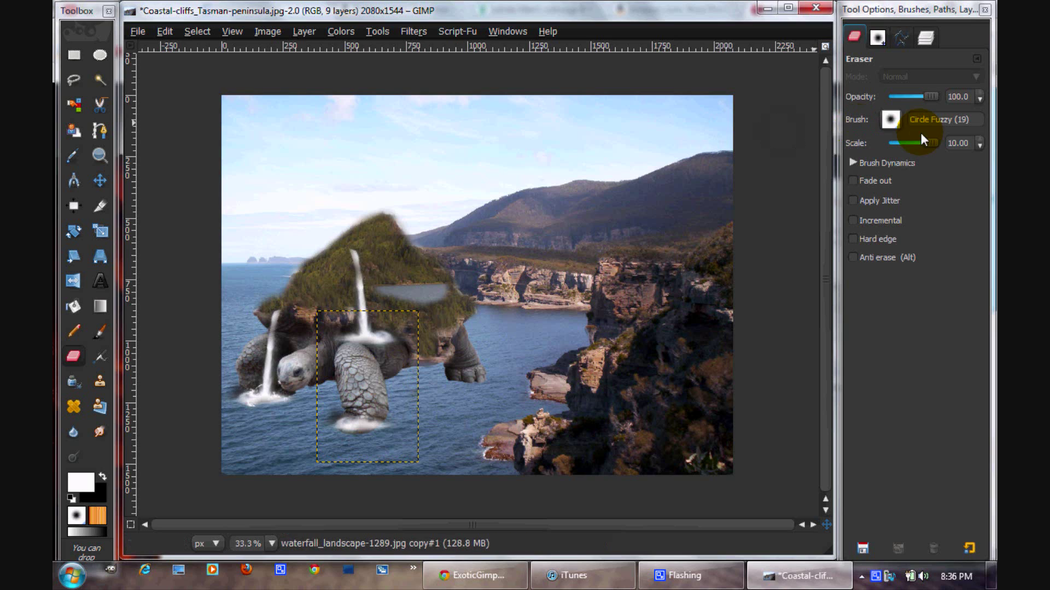
Step: Reduce the Eraser scale to 0.03 and move the remaining splash slightly lower under the nearer front foot
{"action": "left_click_drag", "start_coordinate": [928, 142], "coordinate": [890, 143]}
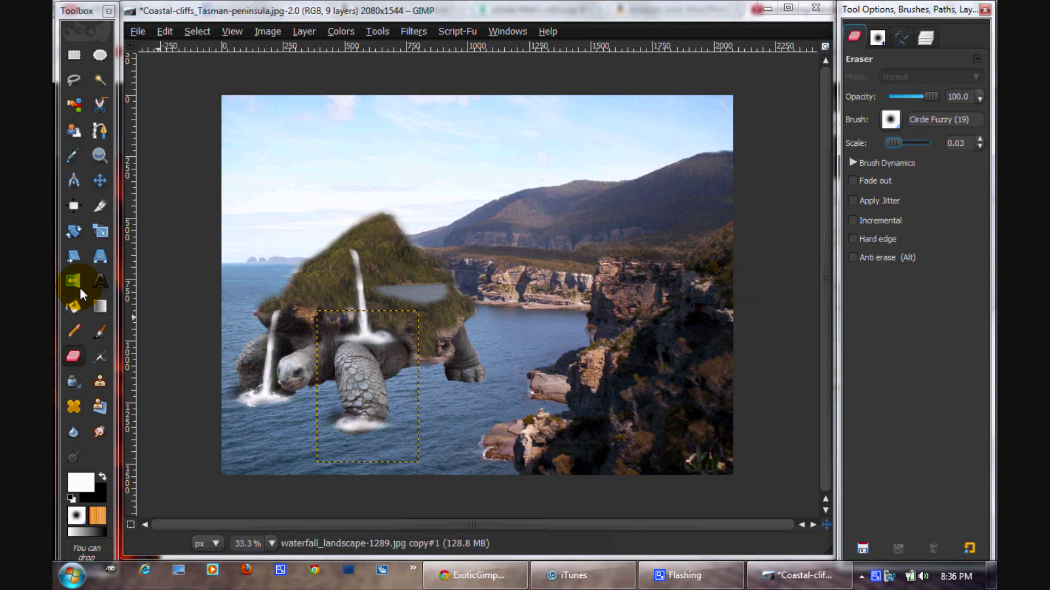
{"action": "left_click", "coordinate": [100, 181]}
{"action": "left_click_drag", "start_coordinate": [358, 425], "coordinate": [357, 432]}
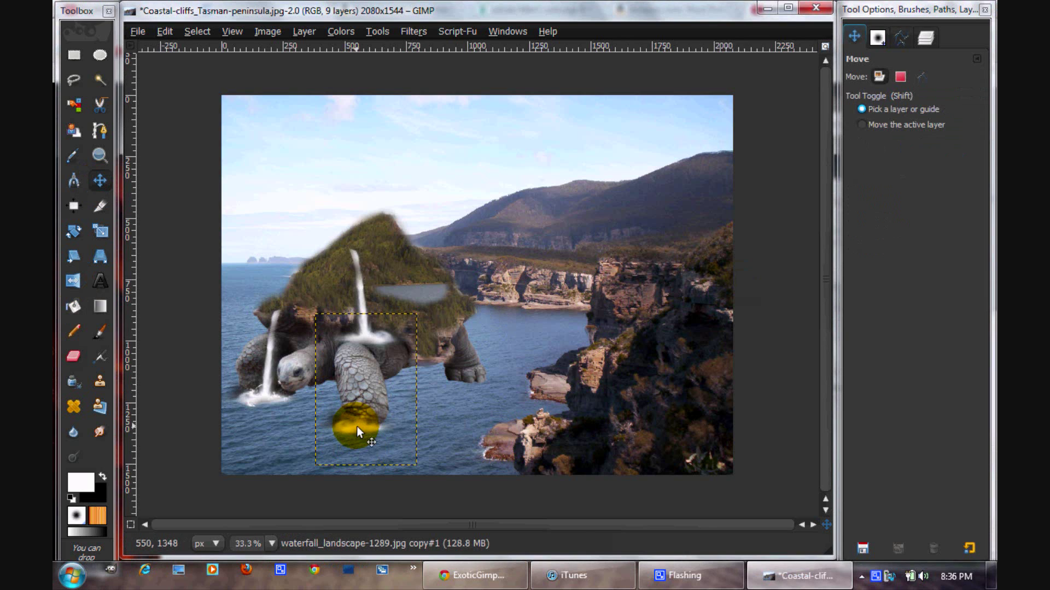
Step: Paint a white splash on the nearer front foot in New Layer#2 with the Paintbrush and the SS-water-II 016 brush, after trying 017
{"action": "left_click", "coordinate": [925, 37]}
{"action": "left_click", "coordinate": [927, 418]}
{"action": "left_click", "coordinate": [911, 293]}
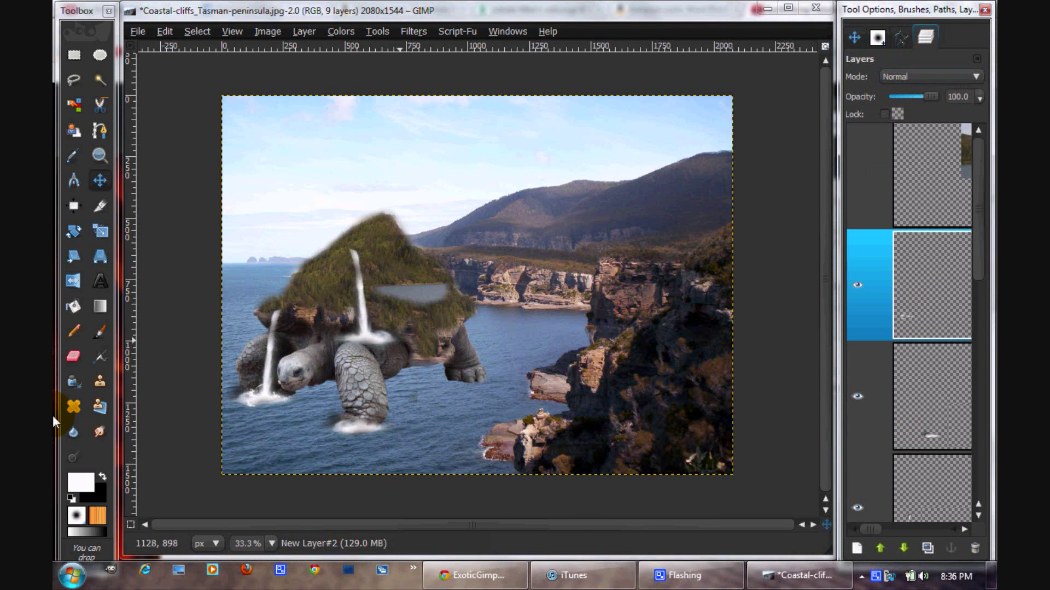
{"action": "left_click", "coordinate": [98, 332]}
{"action": "left_click", "coordinate": [854, 37]}
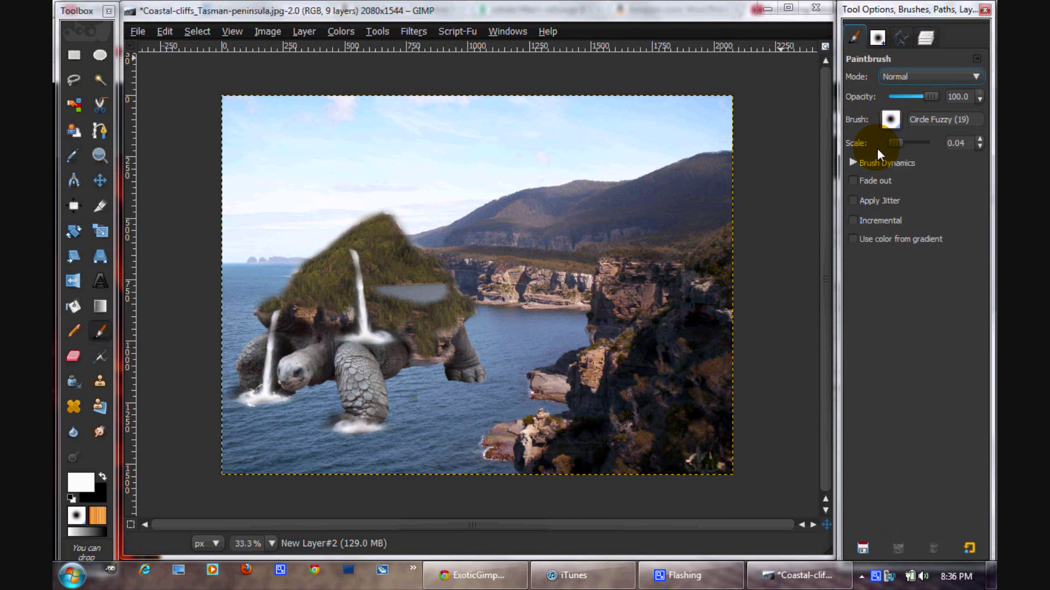
{"action": "left_click", "coordinate": [876, 38]}
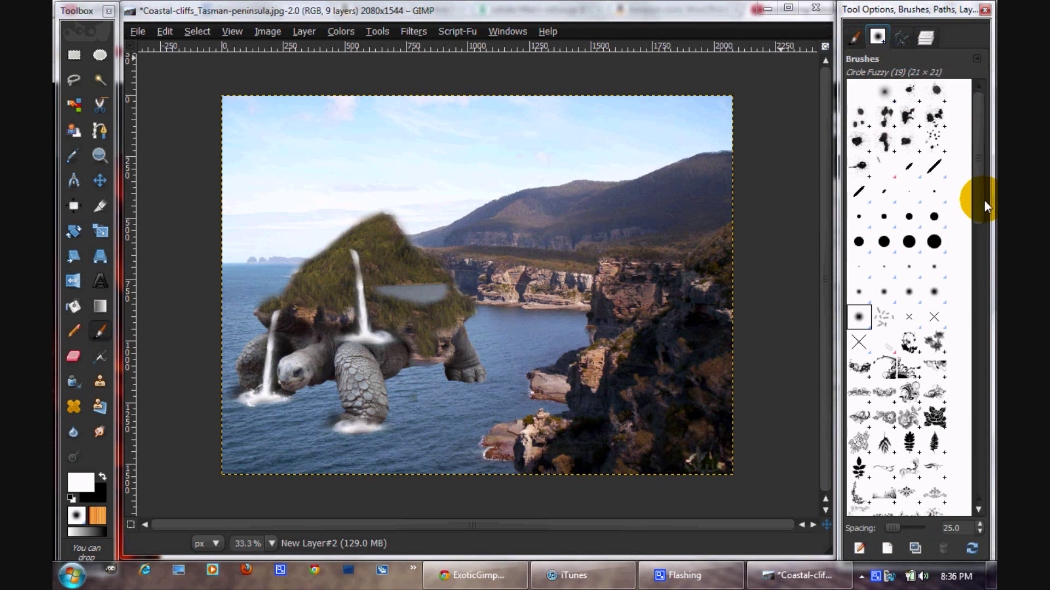
{"action": "scroll", "coordinate": [976, 258], "scroll_direction": "down", "scroll_amount": 1}
{"action": "left_click_drag", "start_coordinate": [976, 258], "coordinate": [973, 416]}
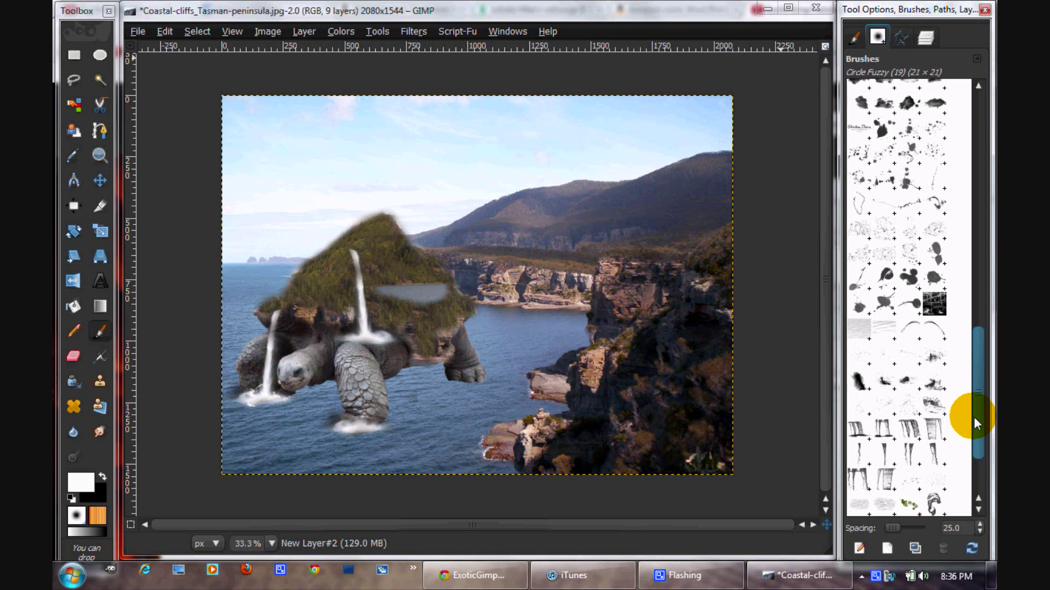
{"action": "left_click", "coordinate": [928, 406]}
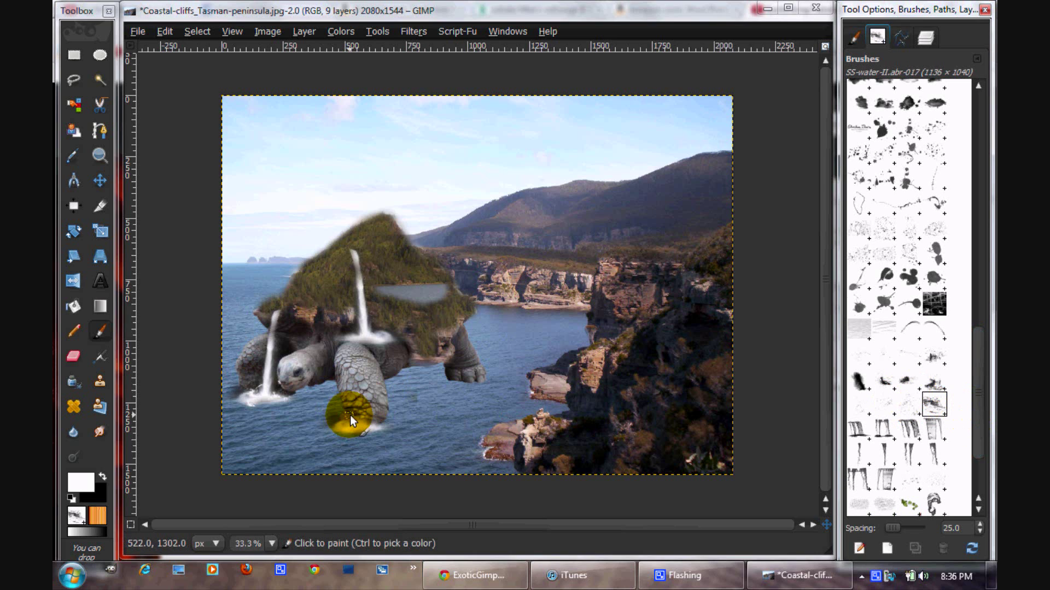
{"action": "left_click", "coordinate": [901, 406]}
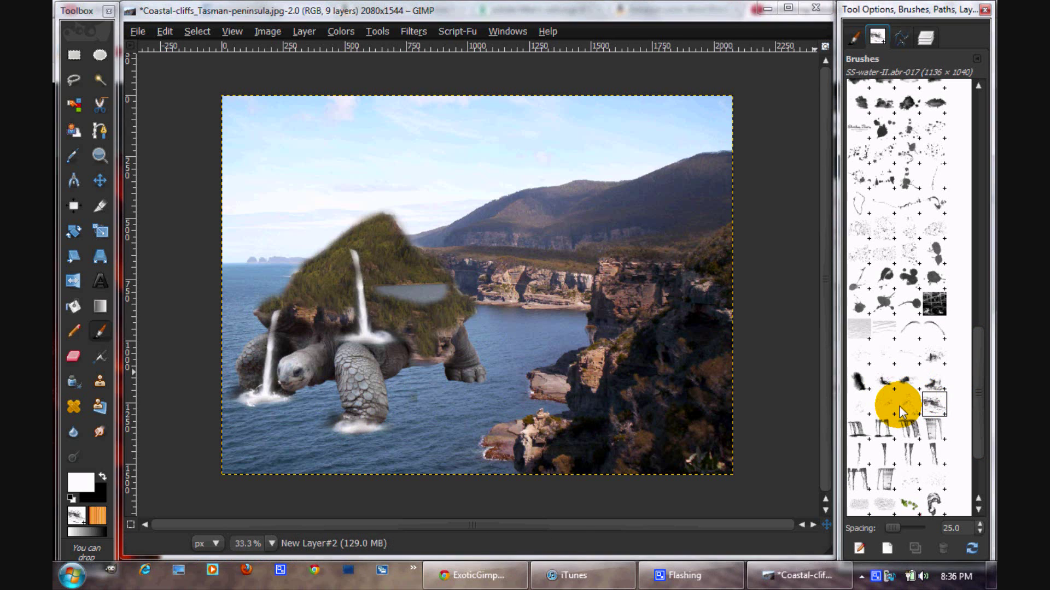
{"action": "left_click", "coordinate": [363, 421]}
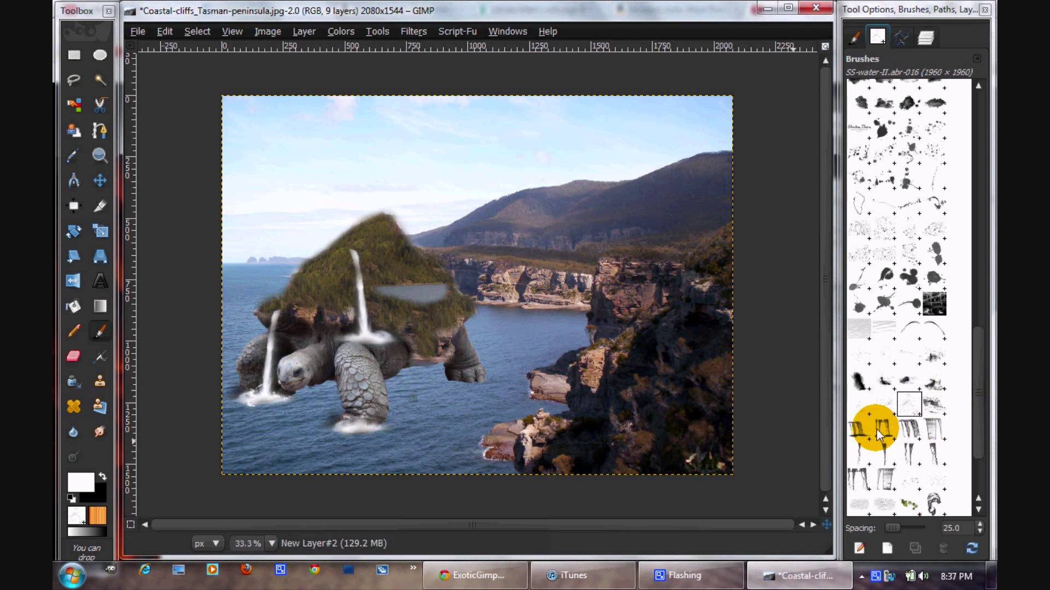
Step: Add more white splashes around the nearer front foot, trying SS-water-II brushes 010, 011, 009 and 007
{"action": "left_click", "coordinate": [858, 378]}
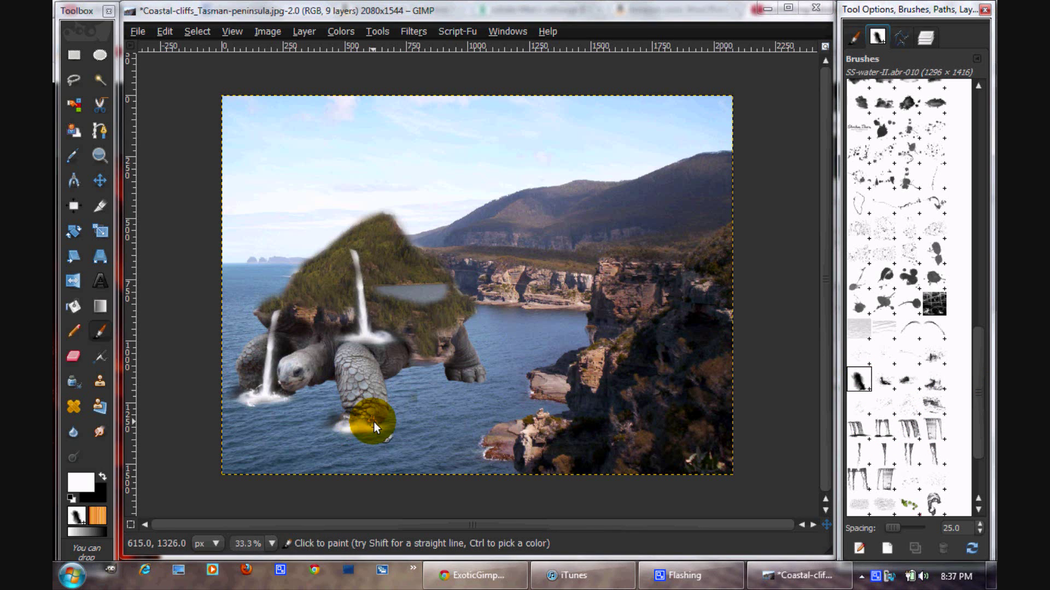
{"action": "left_click", "coordinate": [884, 378]}
{"action": "left_click", "coordinate": [363, 422]}
{"action": "left_click", "coordinate": [932, 354]}
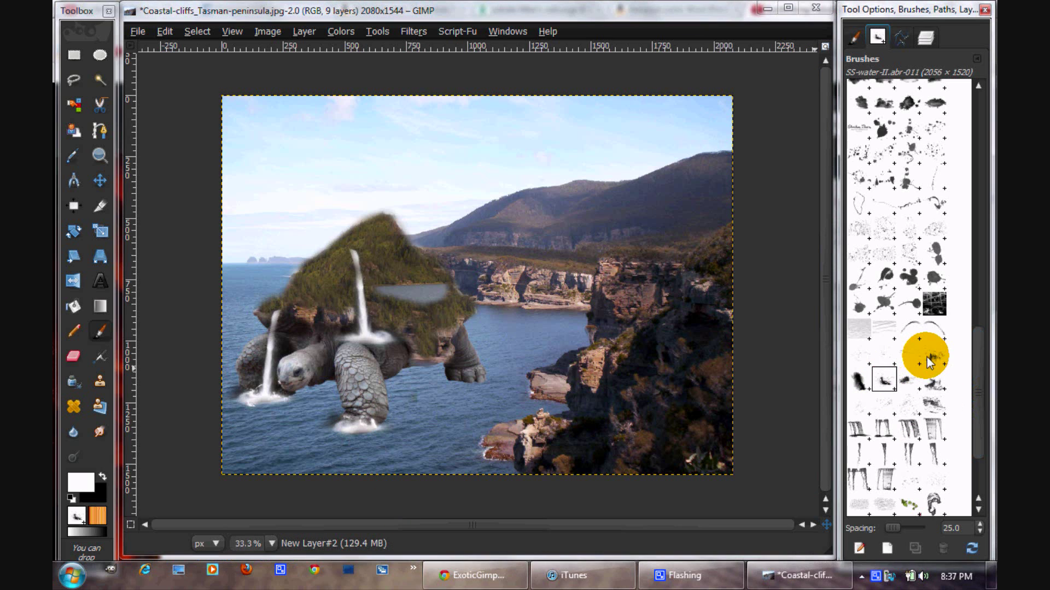
{"action": "left_click", "coordinate": [350, 421]}
{"action": "left_click", "coordinate": [886, 356]}
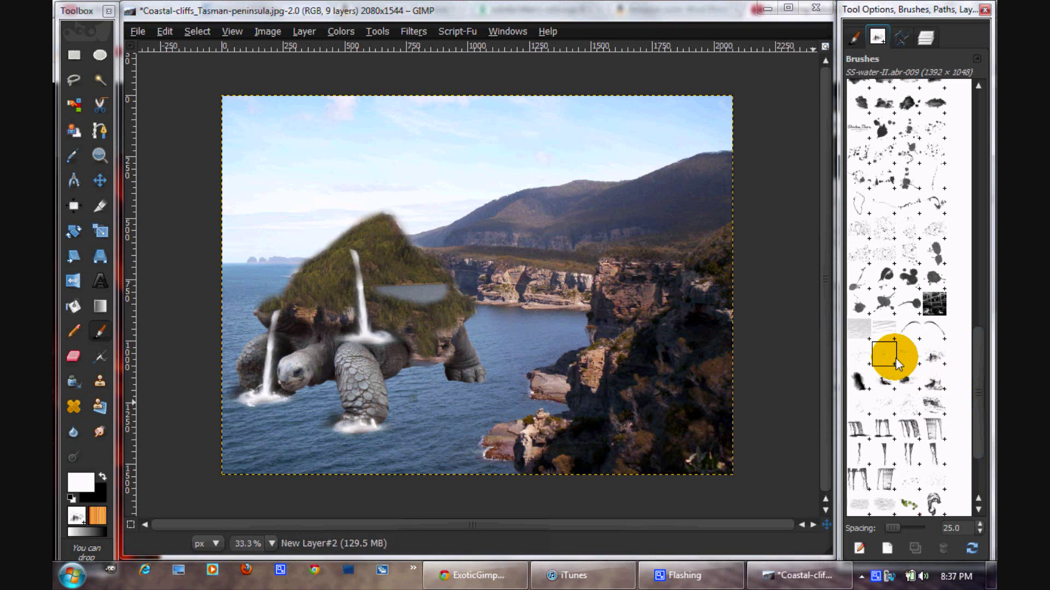
{"action": "left_click", "coordinate": [366, 419]}
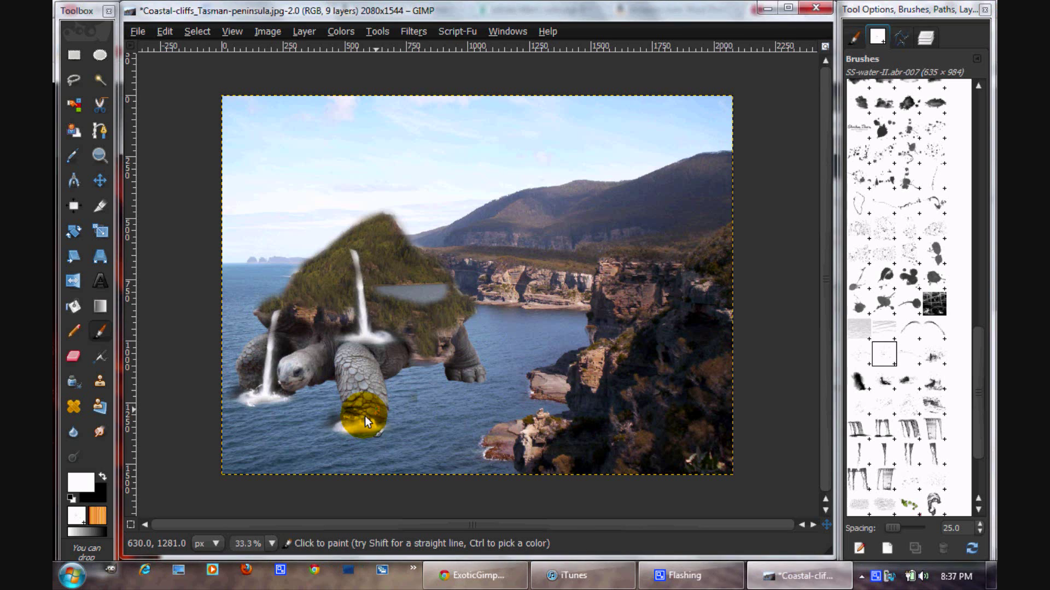
Step: Build up the splash at the nearer front foot with further SS-water-II brushes, including 004 and the curved one beside it
{"action": "left_click", "coordinate": [531, 429]}
{"action": "left_click", "coordinate": [976, 360]}
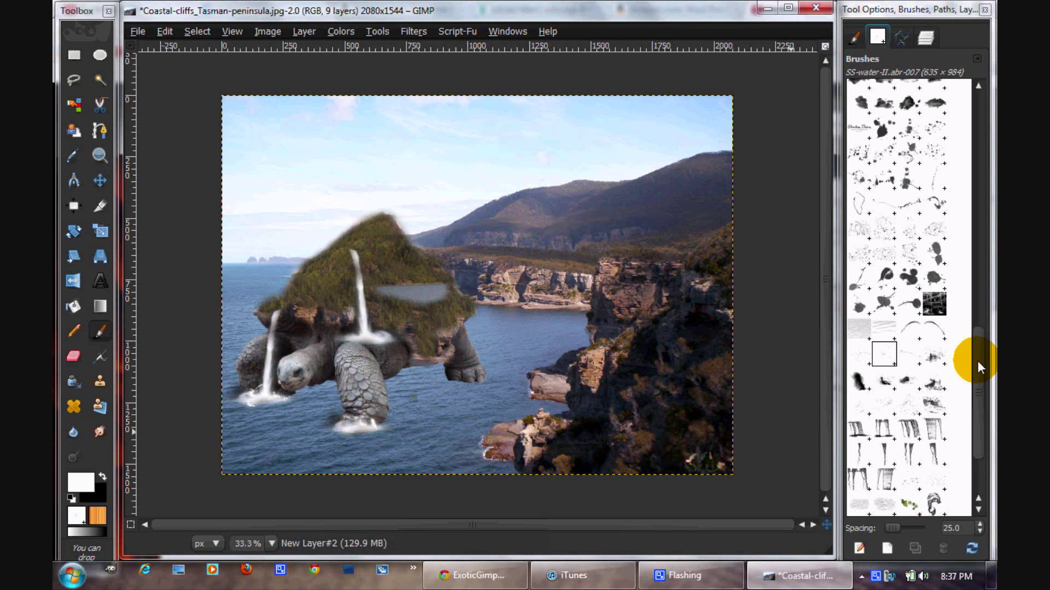
{"action": "left_click", "coordinate": [849, 355]}
{"action": "mouse_move", "coordinate": [356, 416]}
{"action": "left_mouse_down"}
{"action": "mouse_move", "coordinate": [404, 426]}
{"action": "mouse_move", "coordinate": [379, 425]}
{"action": "left_mouse_up"}
{"action": "left_click", "coordinate": [920, 346]}
{"action": "left_click", "coordinate": [918, 340]}
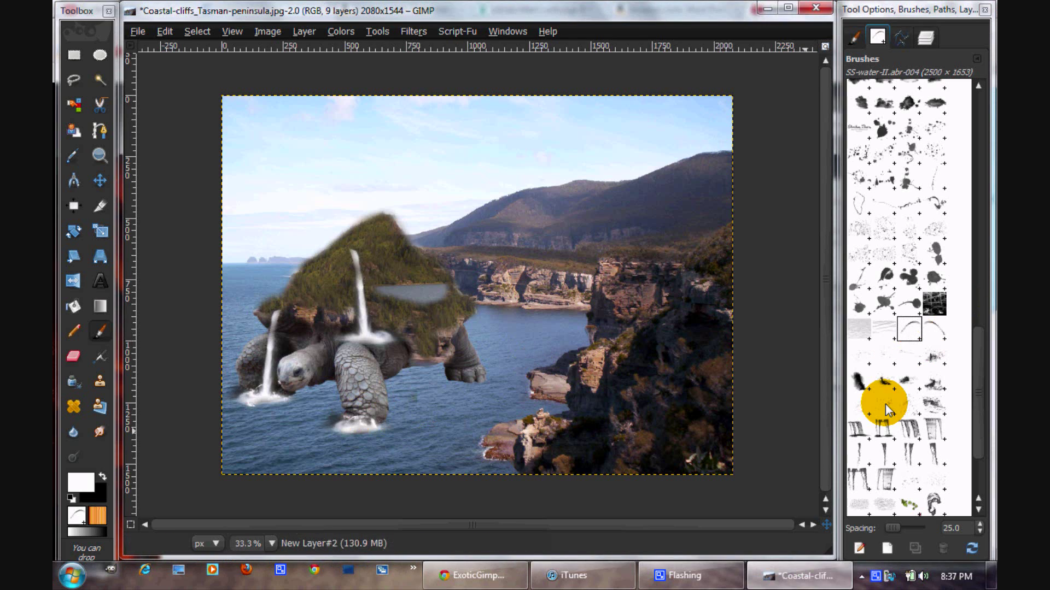
{"action": "left_click", "coordinate": [935, 328]}
{"action": "left_click_drag", "start_coordinate": [372, 398], "coordinate": [368, 417]}
Step: Paint fine water droplets over the nearer front foot with SS-water-II brushes 028 and 029, after trying 015
{"action": "left_click", "coordinate": [889, 382]}
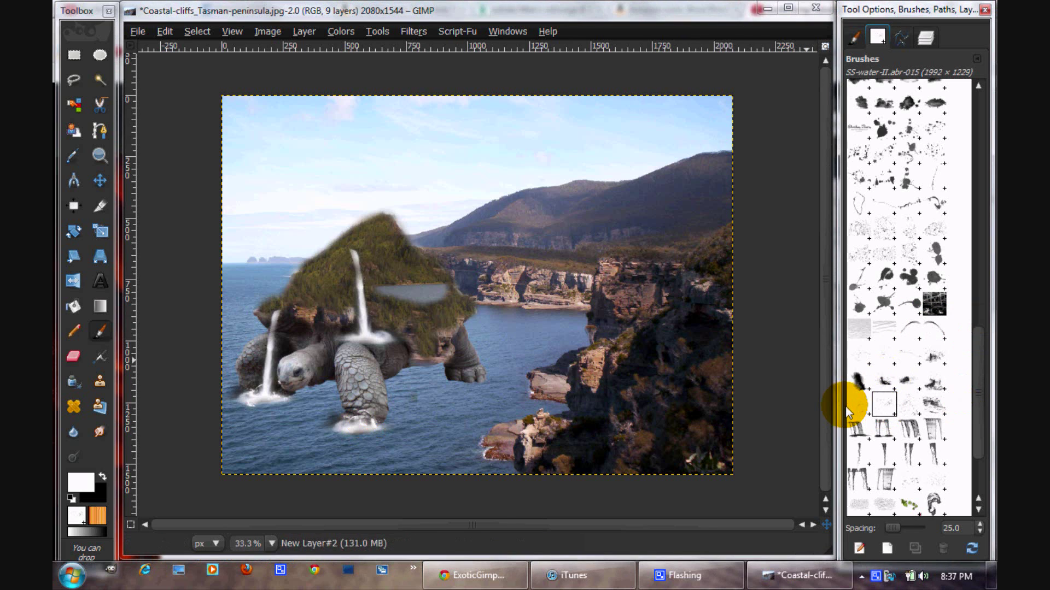
{"action": "left_click", "coordinate": [867, 429]}
{"action": "left_click", "coordinate": [932, 490]}
{"action": "left_click", "coordinate": [910, 481]}
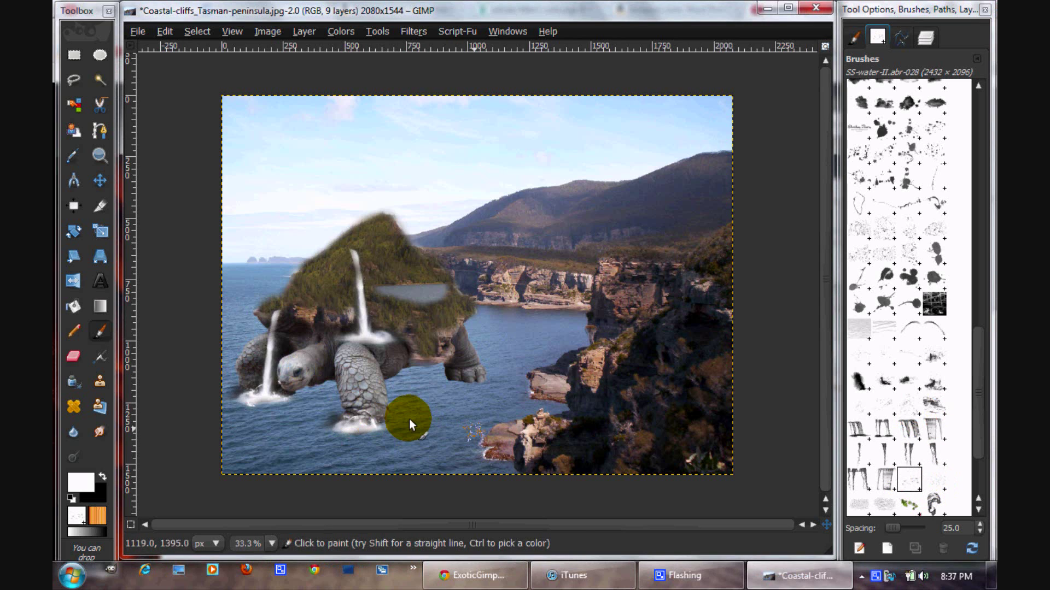
{"action": "left_click", "coordinate": [364, 417]}
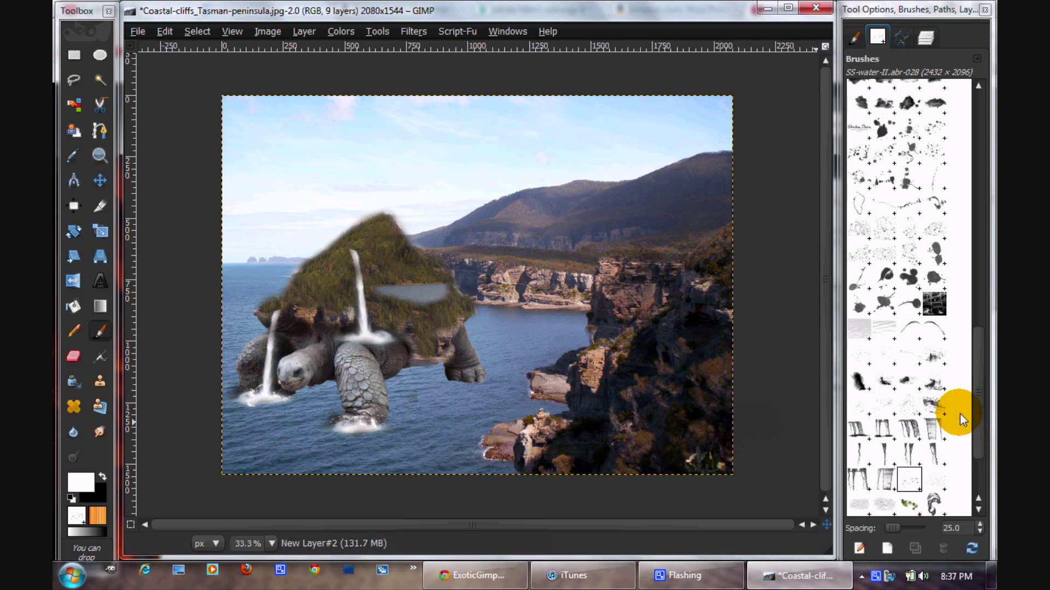
{"action": "left_click", "coordinate": [944, 484]}
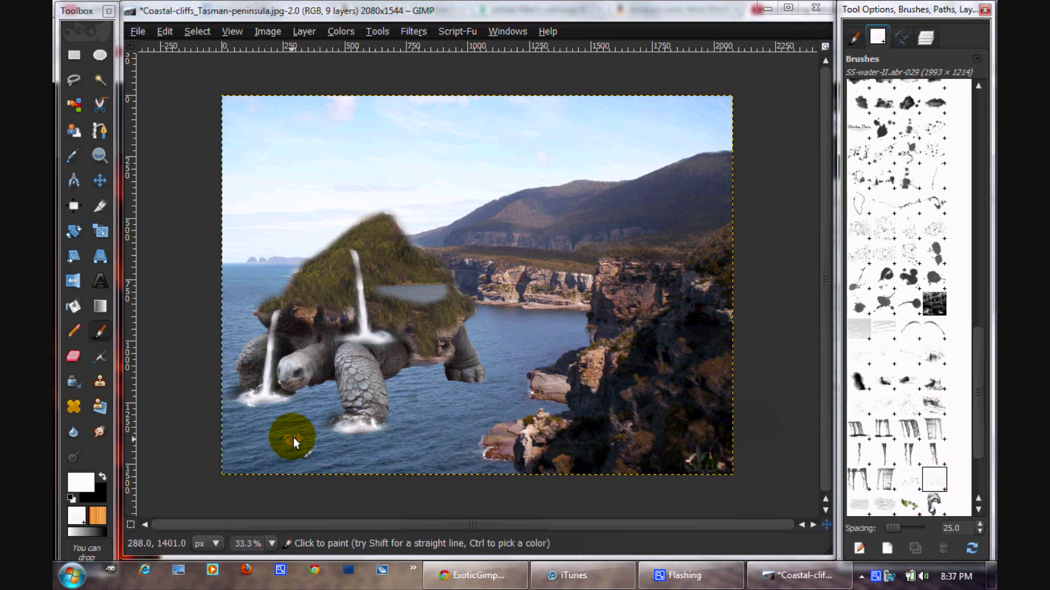
{"action": "left_click", "coordinate": [363, 416]}
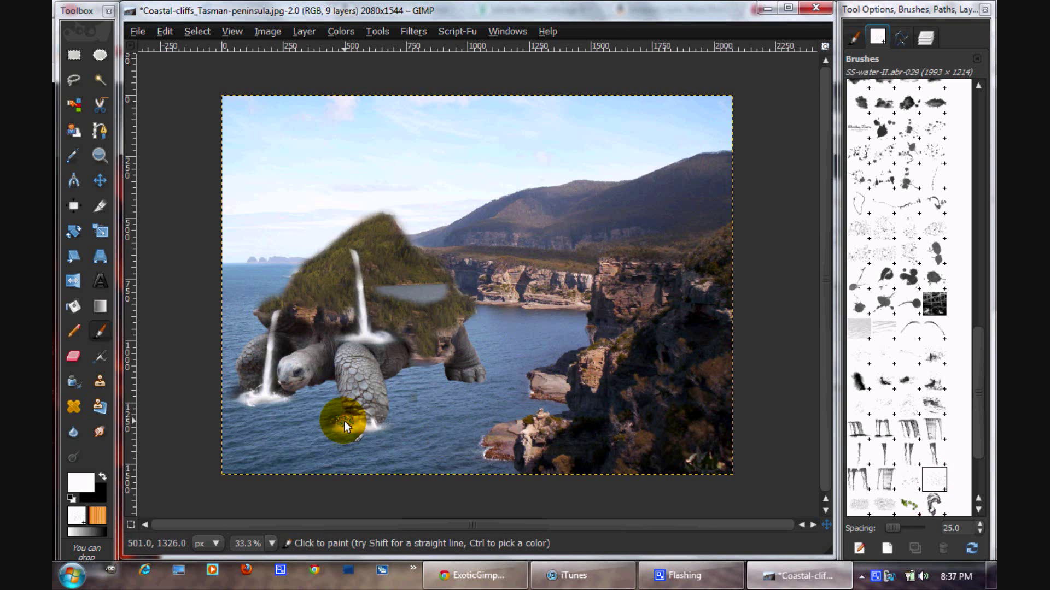
{"action": "left_click", "coordinate": [370, 415]}
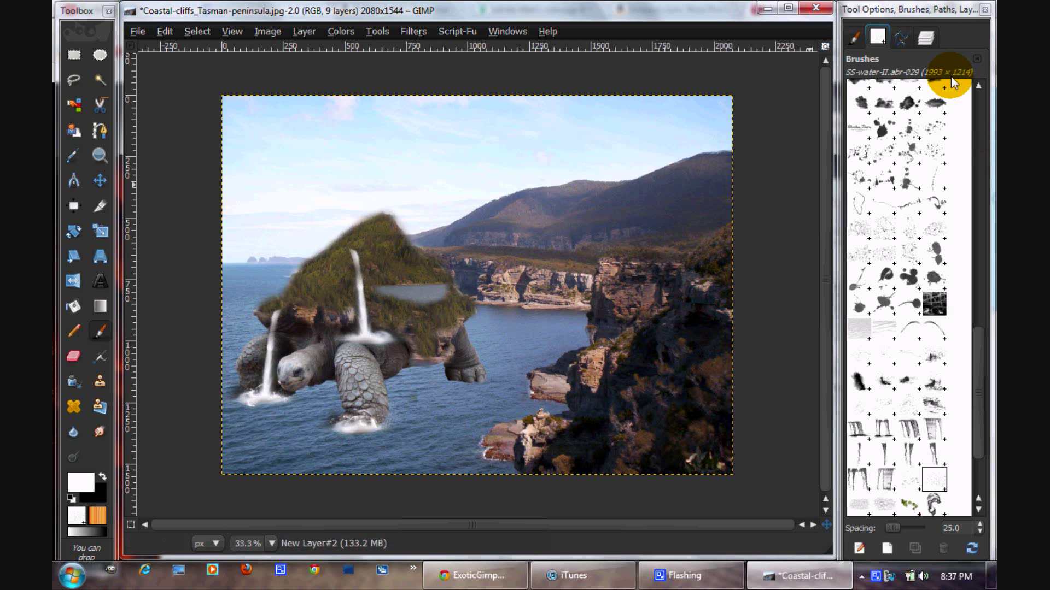
Step: Duplicate the nearer front foot's splash layer and move the copy onto the base of the hind leg
{"action": "left_click", "coordinate": [930, 46]}
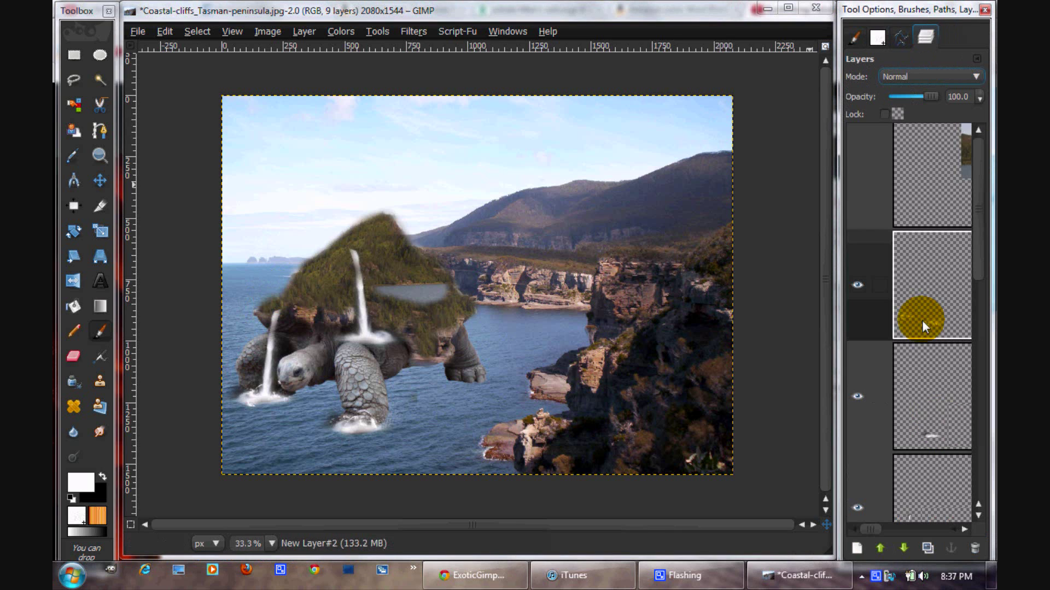
{"action": "left_click", "coordinate": [929, 400]}
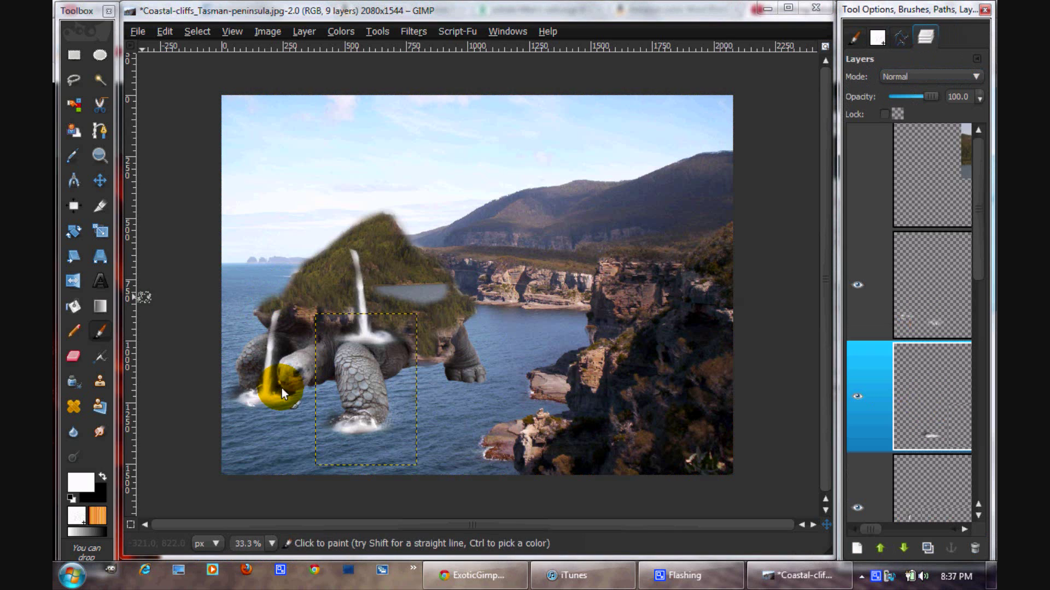
{"action": "left_click", "coordinate": [927, 550]}
{"action": "left_click", "coordinate": [99, 180]}
{"action": "left_click_drag", "start_coordinate": [362, 435], "coordinate": [460, 378]}
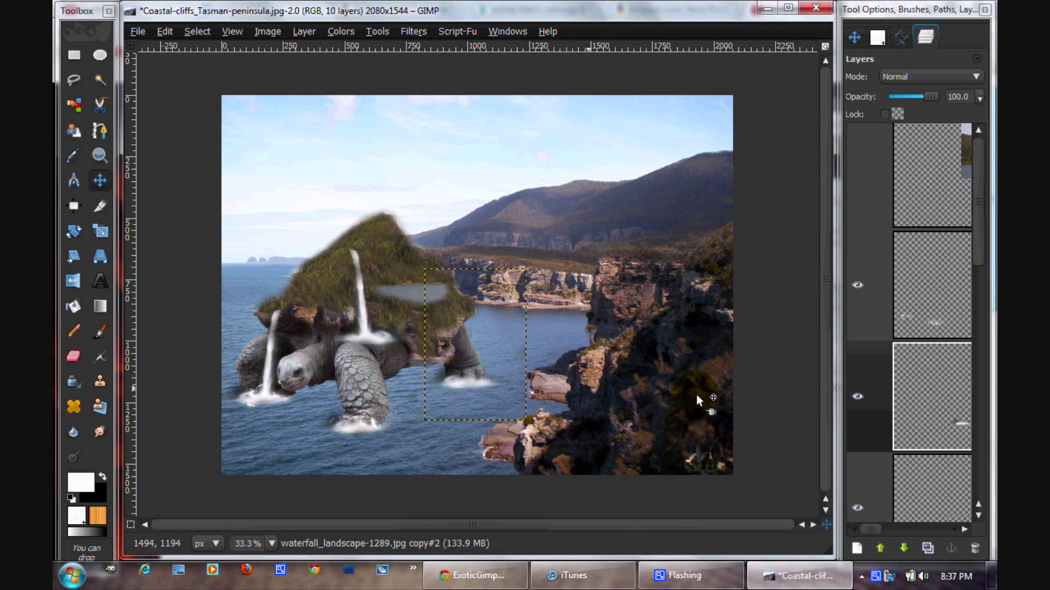
{"action": "left_click", "coordinate": [74, 355]}
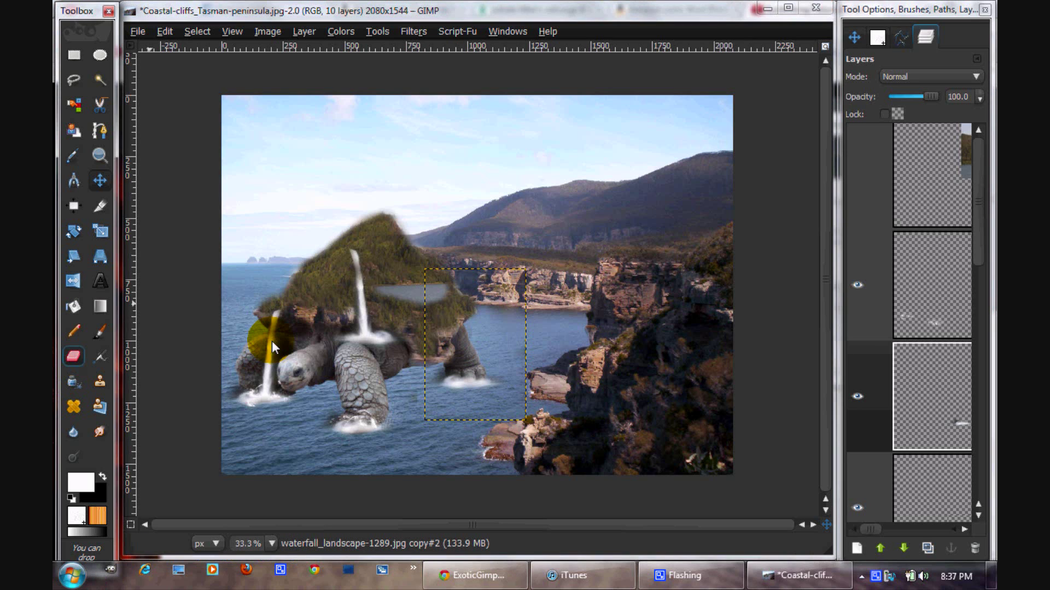
{"action": "left_click", "coordinate": [272, 343]}
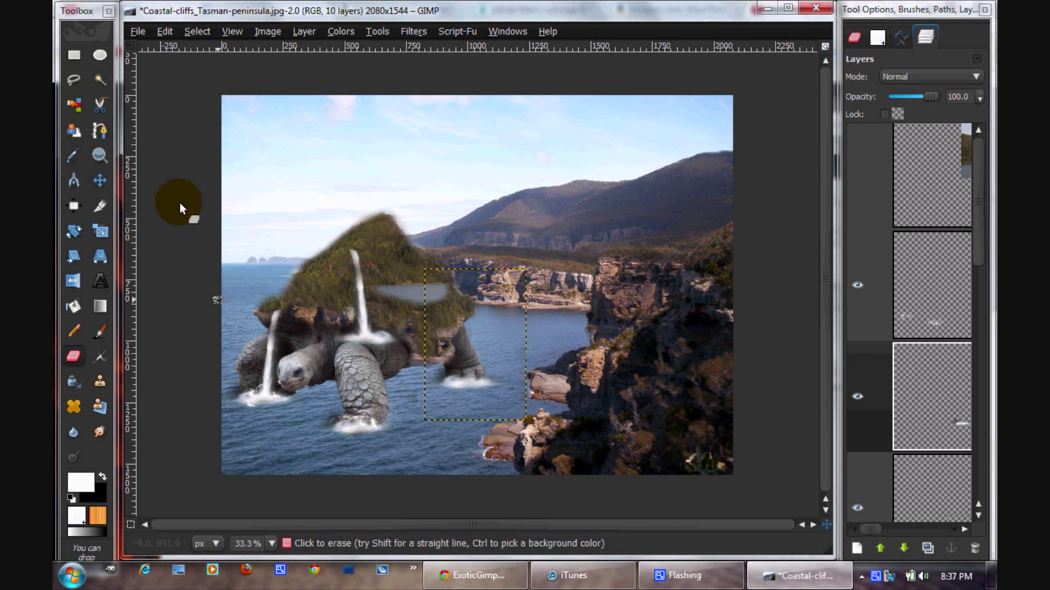
Step: Paint white splashes around the hind foot in New Layer#2 with SS-water-II brushes 029, 017, 011 and 004
{"action": "left_click", "coordinate": [928, 282]}
{"action": "key", "text": "p"}
{"action": "left_click", "coordinate": [475, 370]}
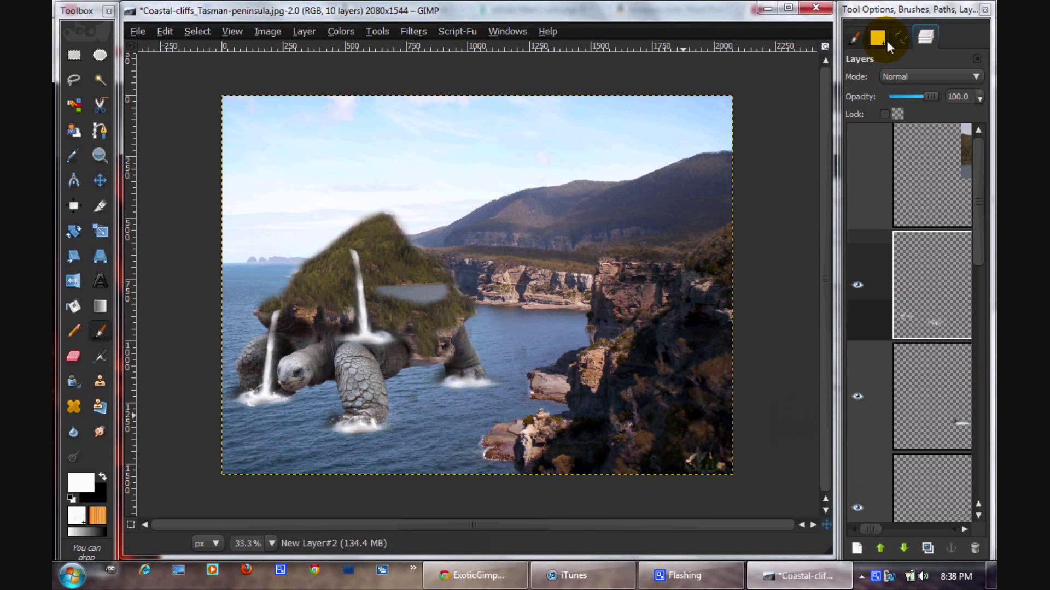
{"action": "left_click", "coordinate": [877, 38]}
{"action": "left_click", "coordinate": [942, 400]}
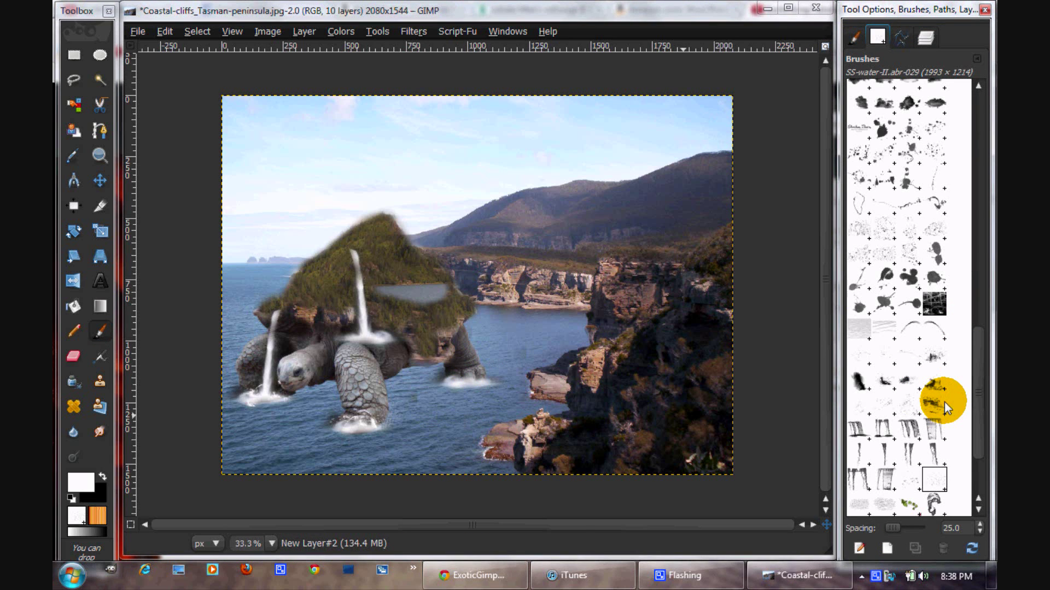
{"action": "left_click", "coordinate": [931, 403]}
{"action": "left_click", "coordinate": [467, 379]}
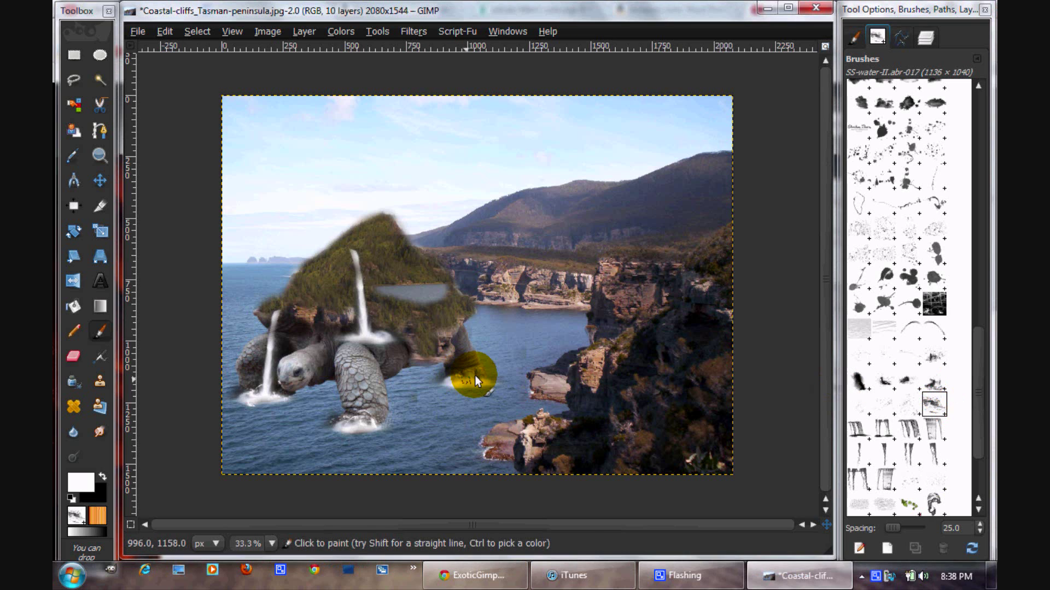
{"action": "left_click", "coordinate": [883, 382]}
{"action": "left_click", "coordinate": [487, 380]}
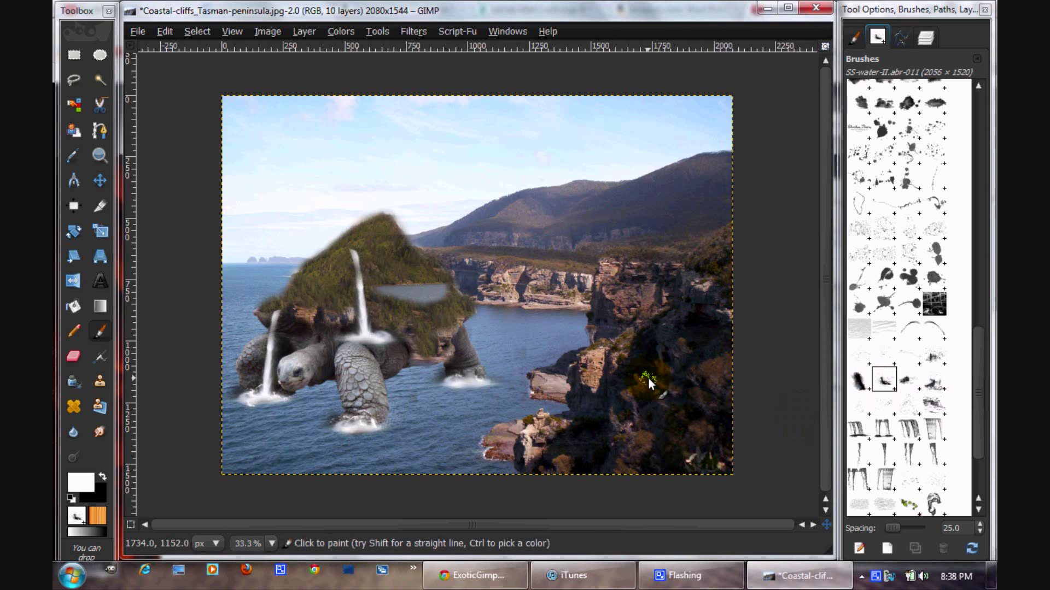
{"action": "left_click", "coordinate": [909, 329]}
{"action": "left_click", "coordinate": [807, 296]}
Step: Detach the Layers dialog from the dock and add it back as a new tab
{"action": "left_click_drag", "start_coordinate": [932, 37], "coordinate": [975, 268]}
{"action": "left_click_drag", "start_coordinate": [978, 151], "coordinate": [939, 156]}
{"action": "left_click", "coordinate": [960, 155]}
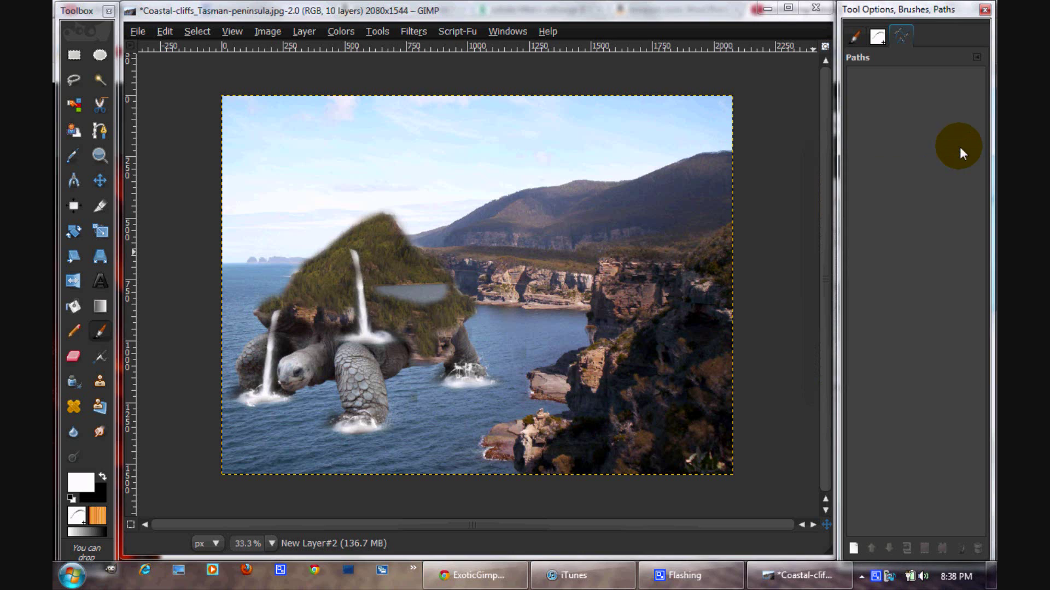
{"action": "left_click", "coordinate": [977, 57]}
{"action": "mouse_move", "coordinate": [884, 80]}
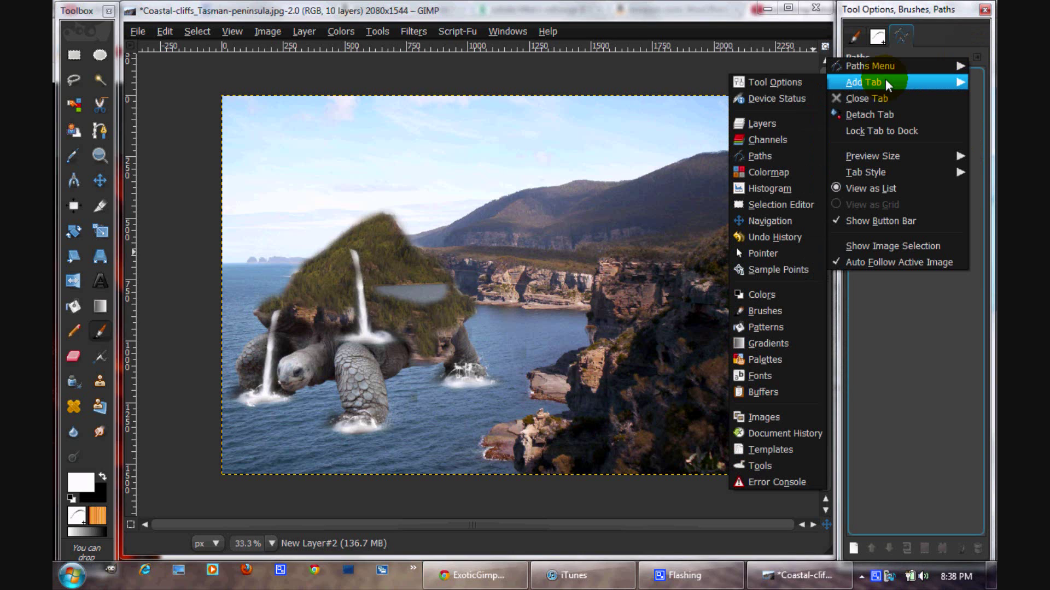
{"action": "left_click", "coordinate": [764, 125]}
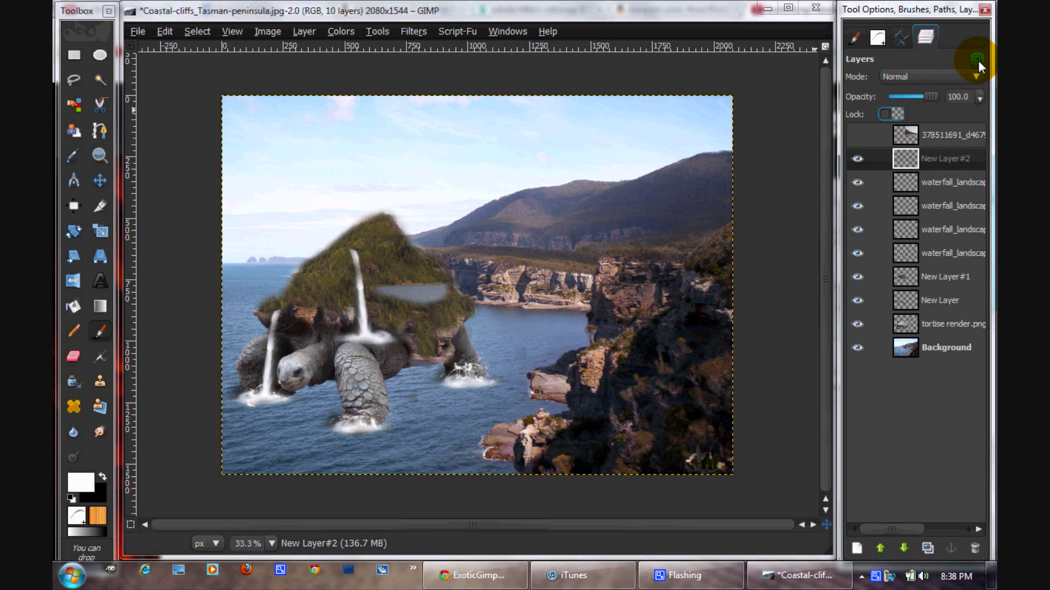
Step: Set the layer preview size to Enormous and bring the thumbnails into view
{"action": "left_click", "coordinate": [977, 59]}
{"action": "mouse_move", "coordinate": [902, 157]}
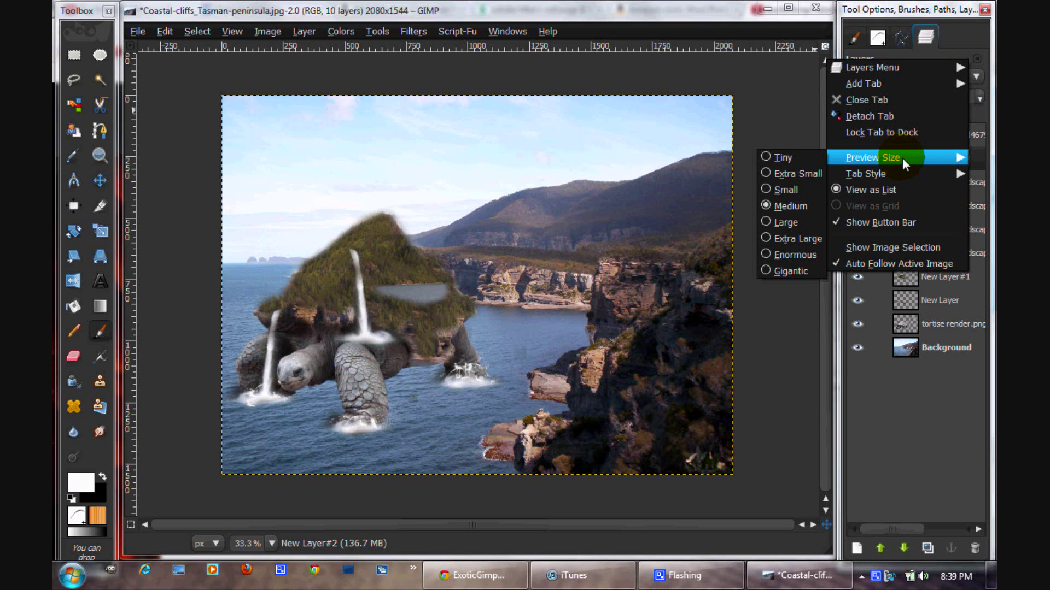
{"action": "left_click", "coordinate": [793, 256]}
{"action": "mouse_move", "coordinate": [877, 530]}
{"action": "left_mouse_down"}
{"action": "mouse_move", "coordinate": [908, 529]}
{"action": "mouse_move", "coordinate": [896, 533]}
{"action": "left_mouse_up"}
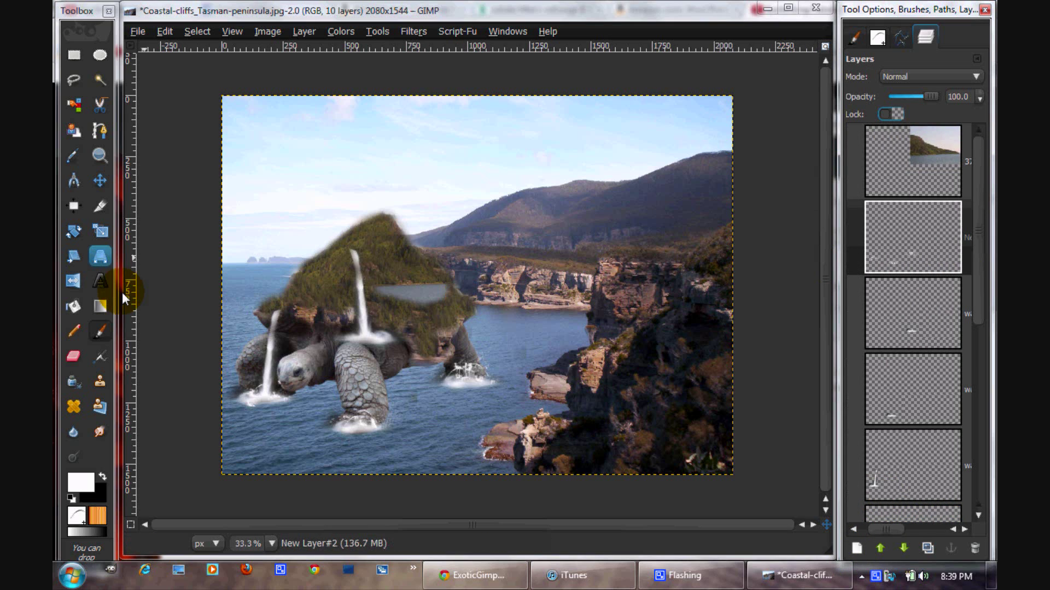
Step: Set up the Blend tool with white as foreground and the FG to Transparent gradient
{"action": "left_click", "coordinate": [99, 307]}
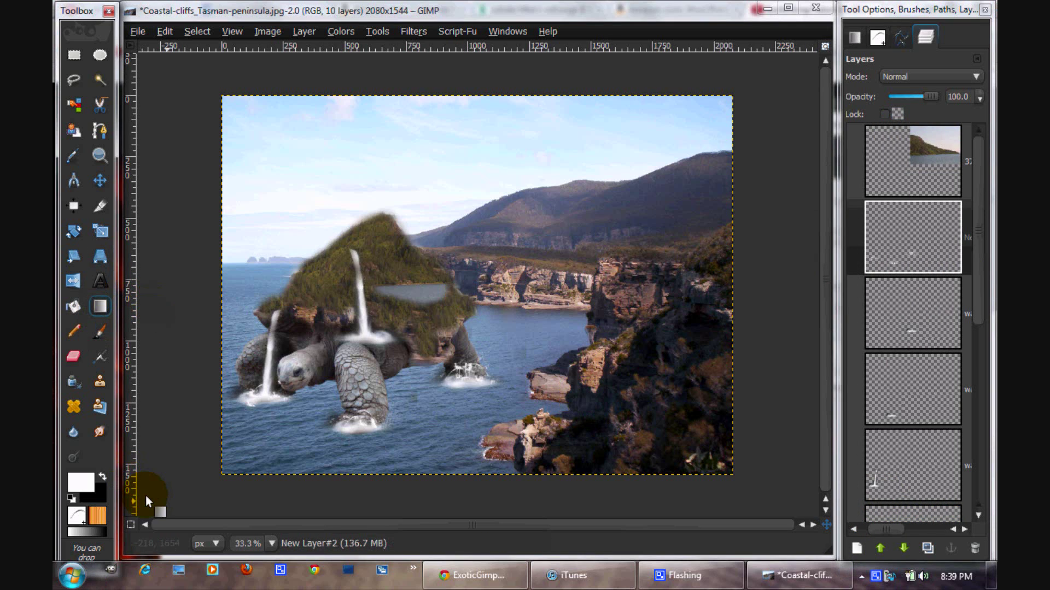
{"action": "left_click", "coordinate": [102, 478]}
{"action": "left_click", "coordinate": [101, 478]}
{"action": "left_click", "coordinate": [86, 533]}
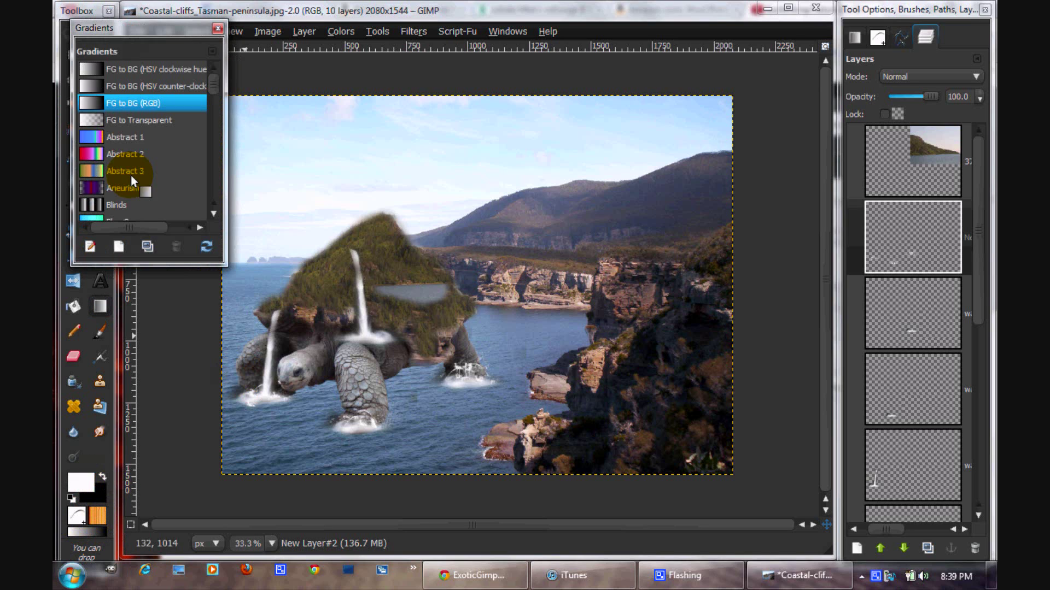
{"action": "left_click", "coordinate": [136, 119]}
{"action": "left_click", "coordinate": [217, 29]}
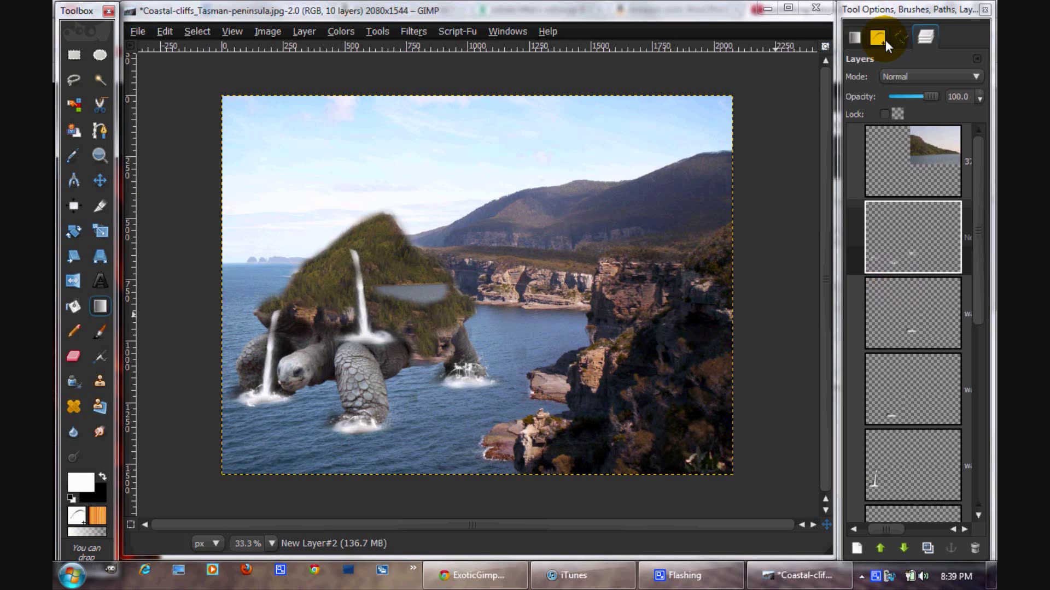
Step: Add a new layer at the top of the stack and fade white mist diagonally from the near cliffs' lower corner toward the mountain shell
{"action": "left_click", "coordinate": [937, 151]}
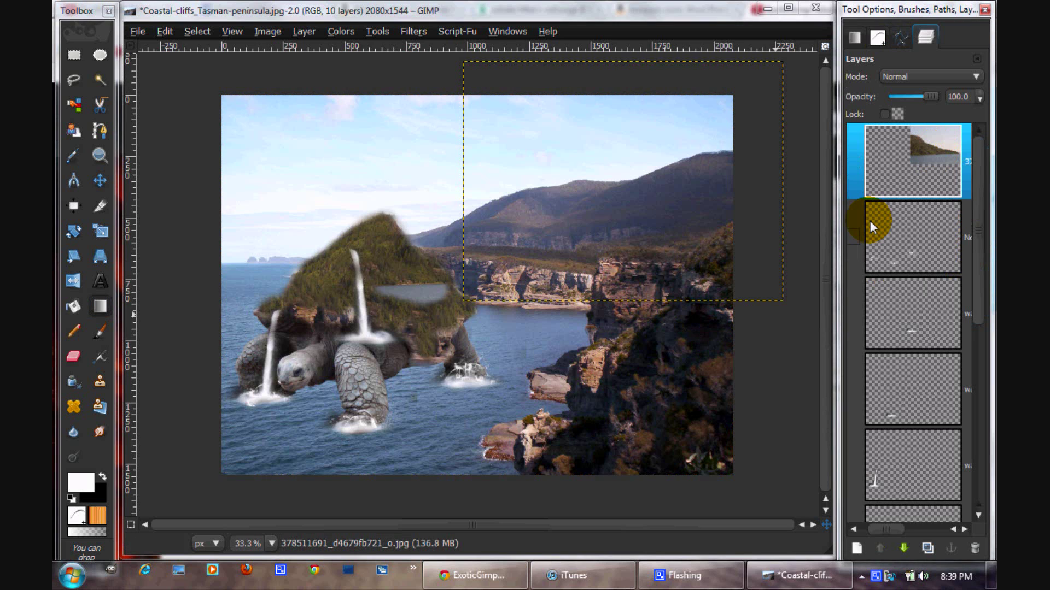
{"action": "key", "text": "ctrl+shift+n"}
{"action": "key", "text": "Return"}
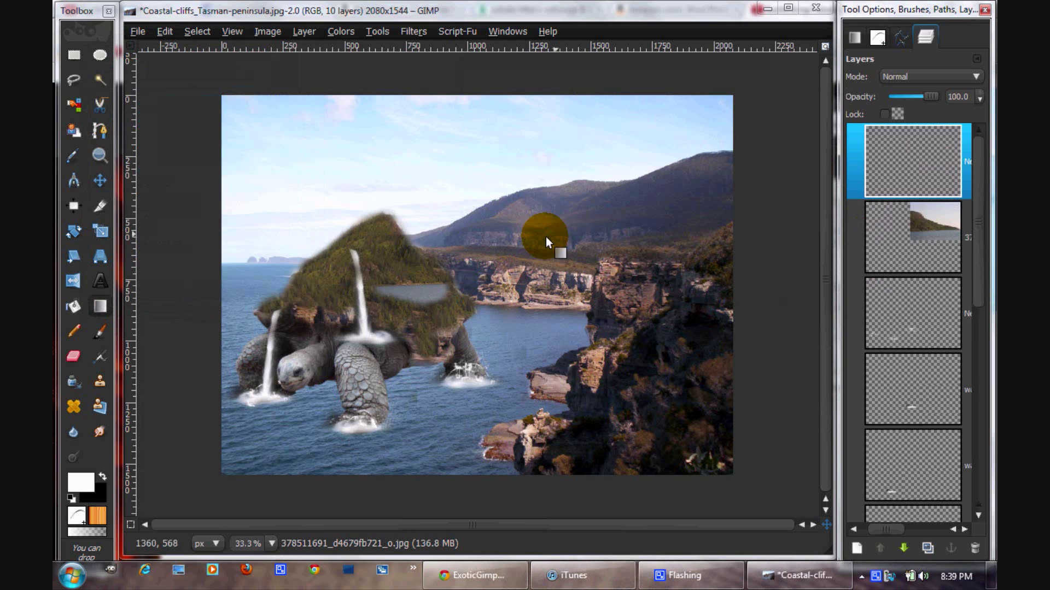
{"action": "left_click_drag", "start_coordinate": [723, 467], "coordinate": [389, 221]}
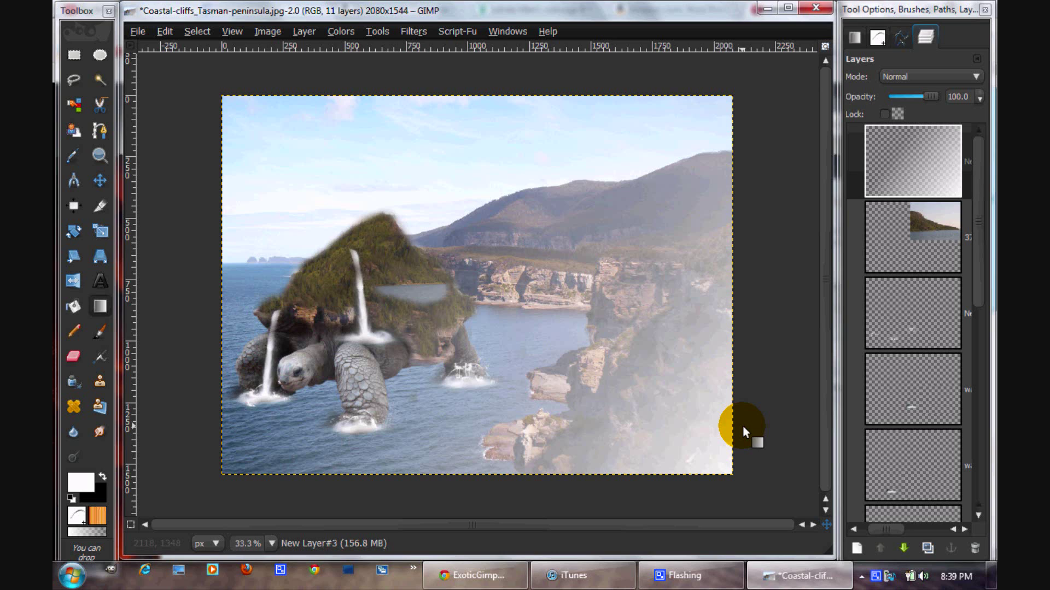
Step: Create a new layer from the visible image above the mist gradient layer and select it
{"action": "left_click", "coordinate": [929, 155]}
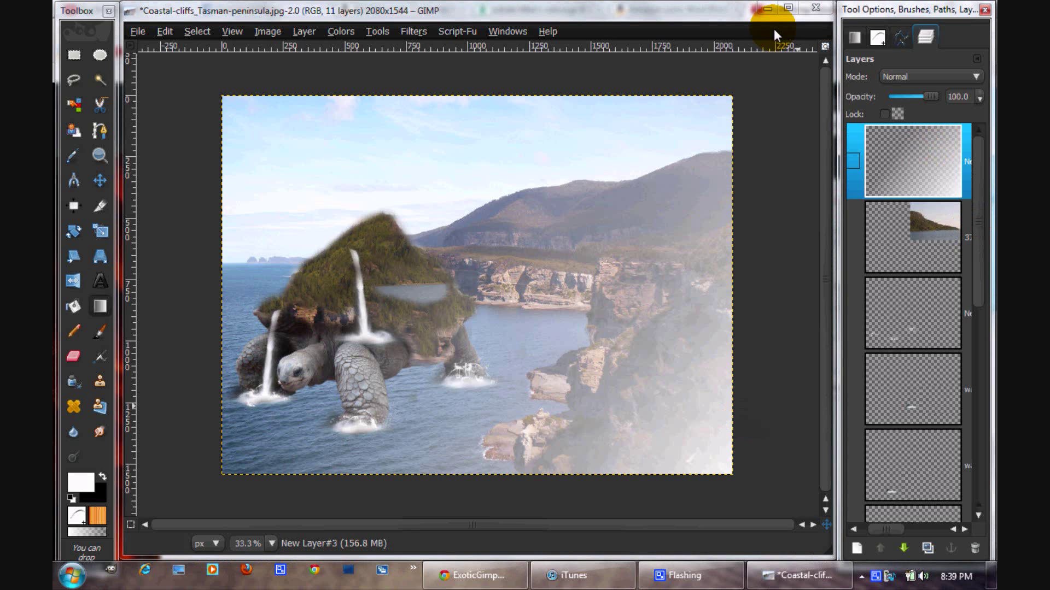
{"action": "left_click", "coordinate": [302, 30]}
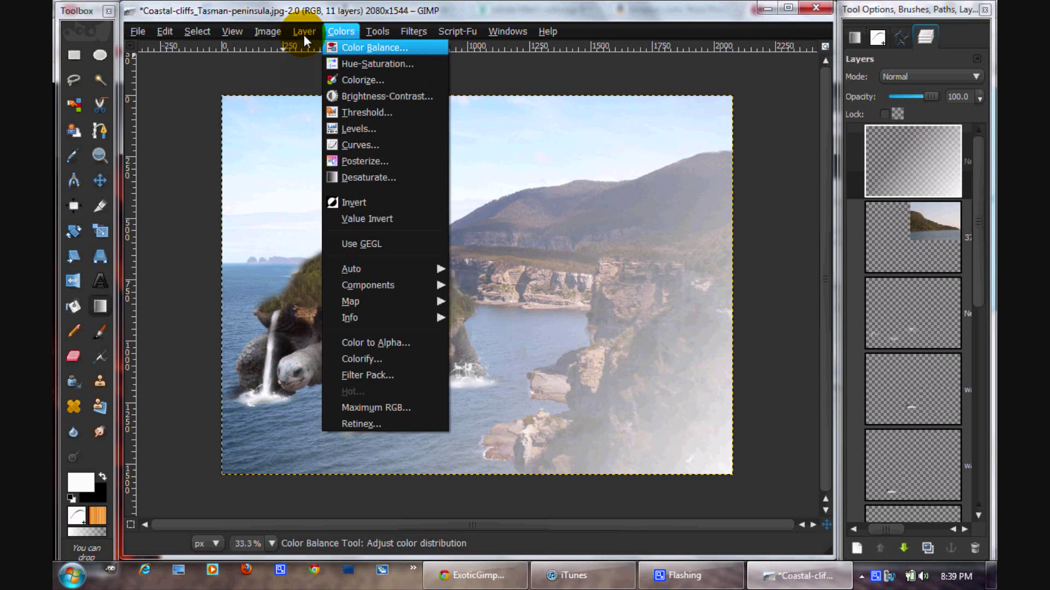
{"action": "left_click", "coordinate": [322, 58]}
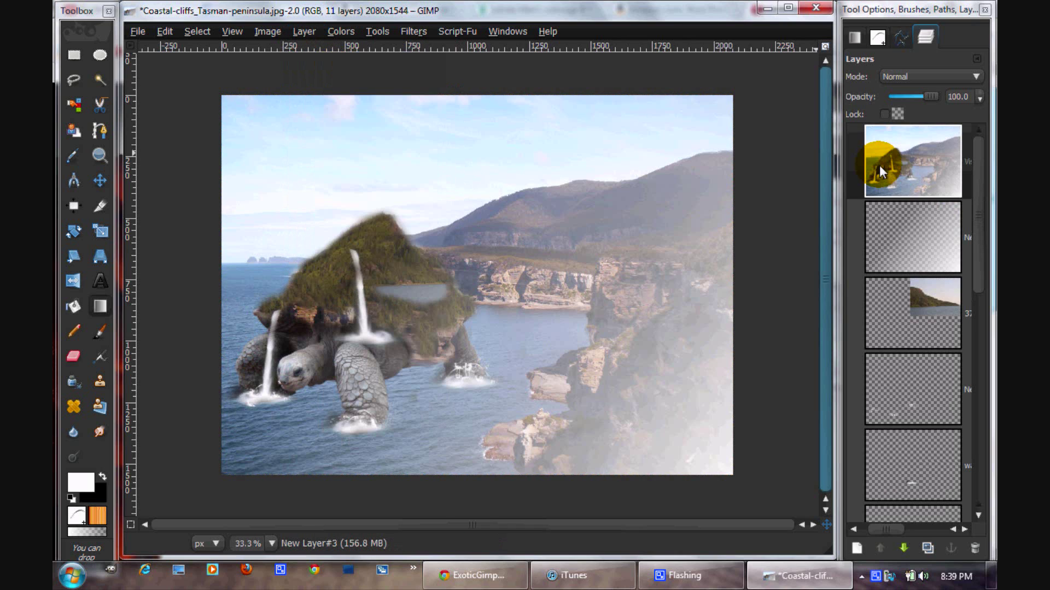
{"action": "left_click", "coordinate": [896, 167]}
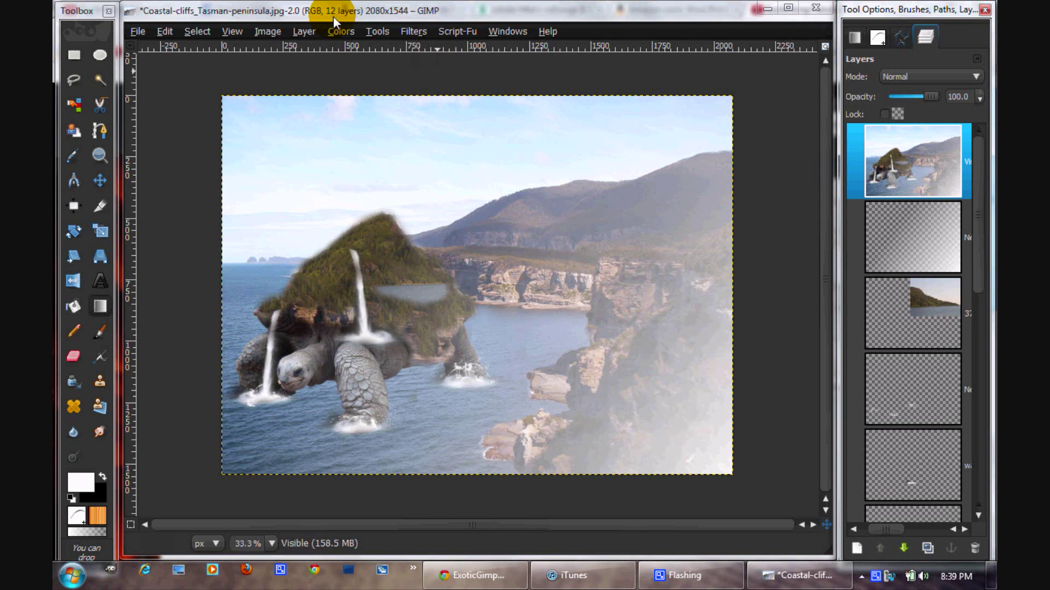
Step: Lower the brightness and adjust the contrast of the Visible layer with Brightness-Contrast
{"action": "left_click", "coordinate": [336, 28]}
{"action": "left_click", "coordinate": [415, 100]}
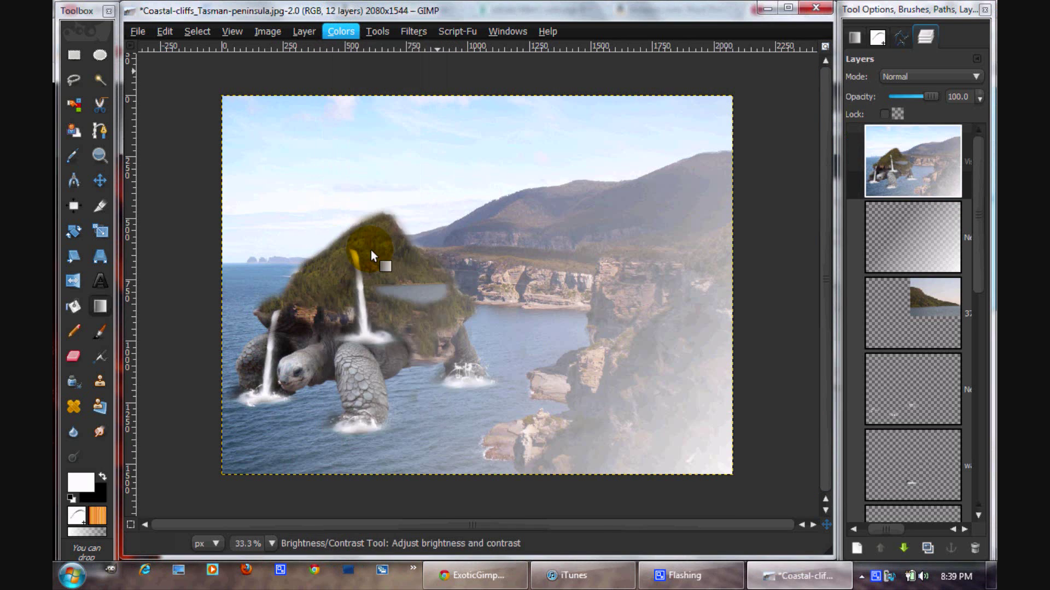
{"action": "left_click_drag", "start_coordinate": [775, 238], "coordinate": [789, 262]}
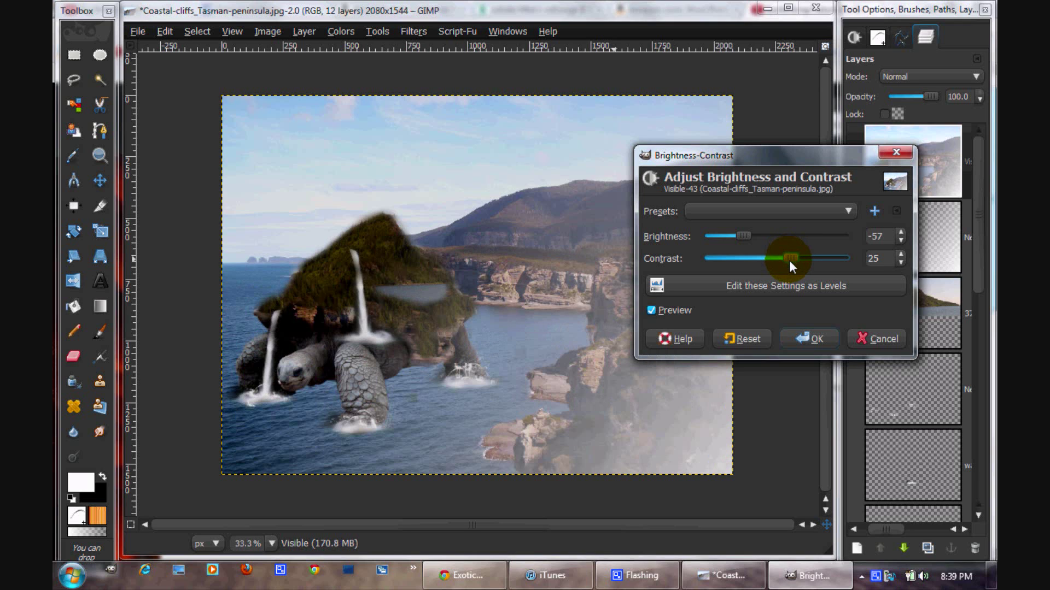
{"action": "left_click_drag", "start_coordinate": [789, 257], "coordinate": [789, 267]}
{"action": "left_click_drag", "start_coordinate": [786, 258], "coordinate": [739, 240]}
{"action": "left_click", "coordinate": [819, 332]}
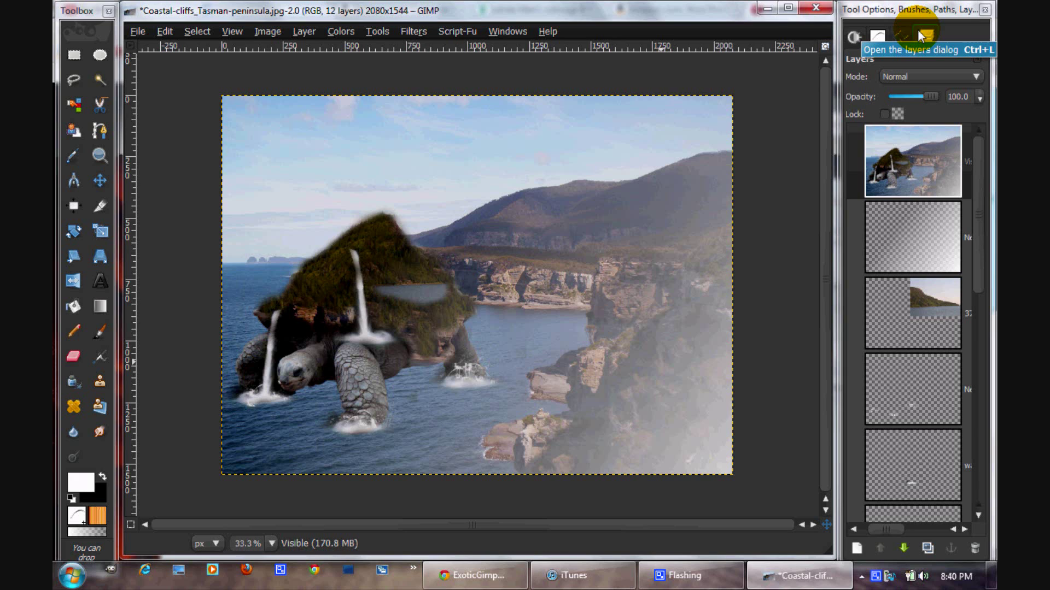
Step: Select the central waterfall's layer and set the Eraser to the Circle Fuzzy (19) brush at scale 10.00
{"action": "left_click", "coordinate": [77, 353]}
{"action": "left_click_drag", "start_coordinate": [976, 244], "coordinate": [991, 343]}
{"action": "left_click", "coordinate": [944, 337]}
{"action": "left_click", "coordinate": [913, 376]}
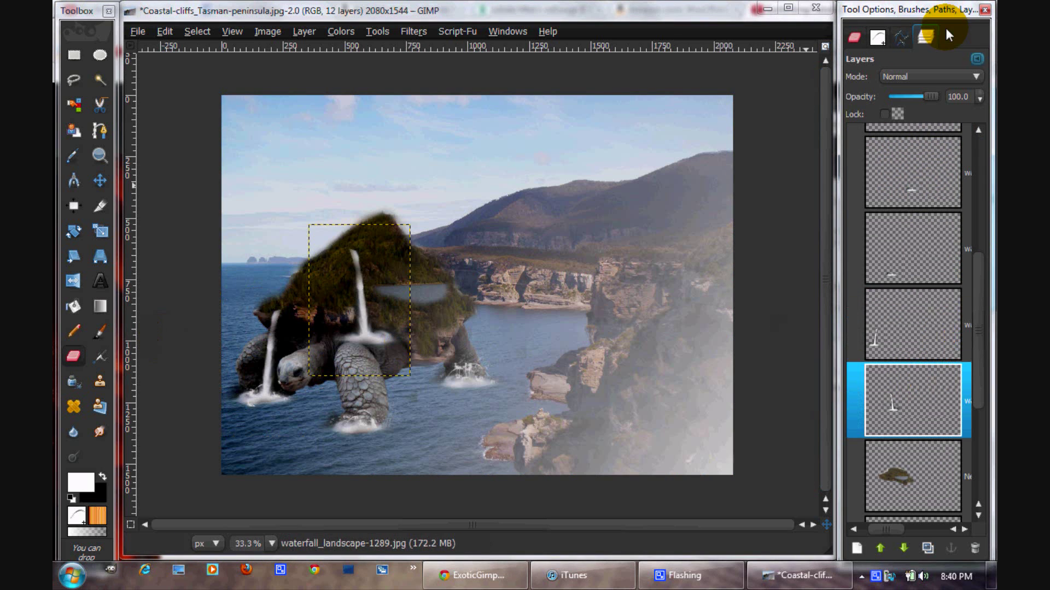
{"action": "left_click", "coordinate": [869, 36]}
{"action": "scroll", "coordinate": [984, 298], "scroll_direction": "up", "scroll_amount": 10}
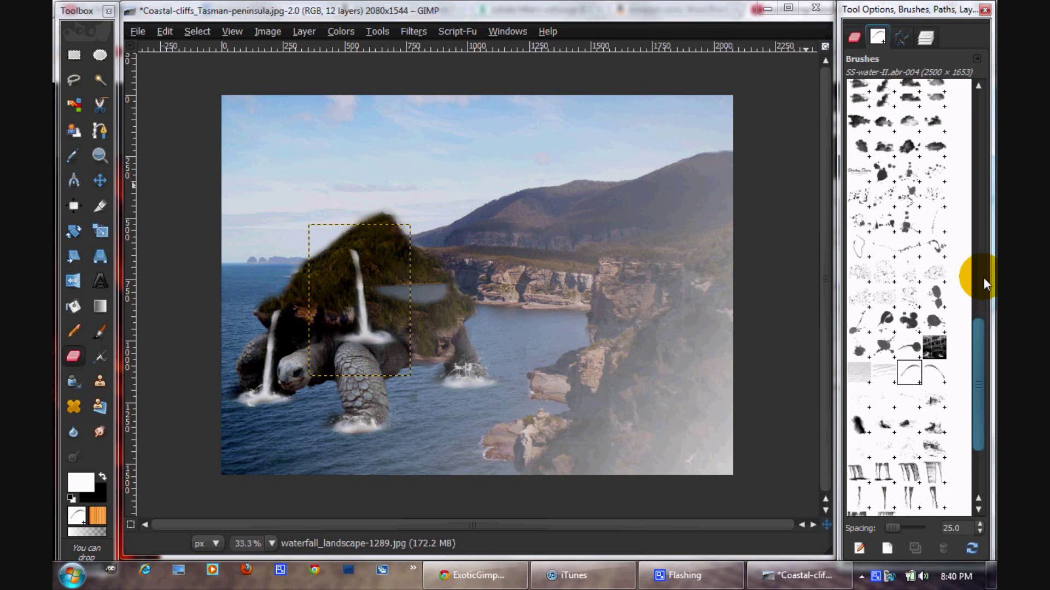
{"action": "left_click", "coordinate": [856, 322]}
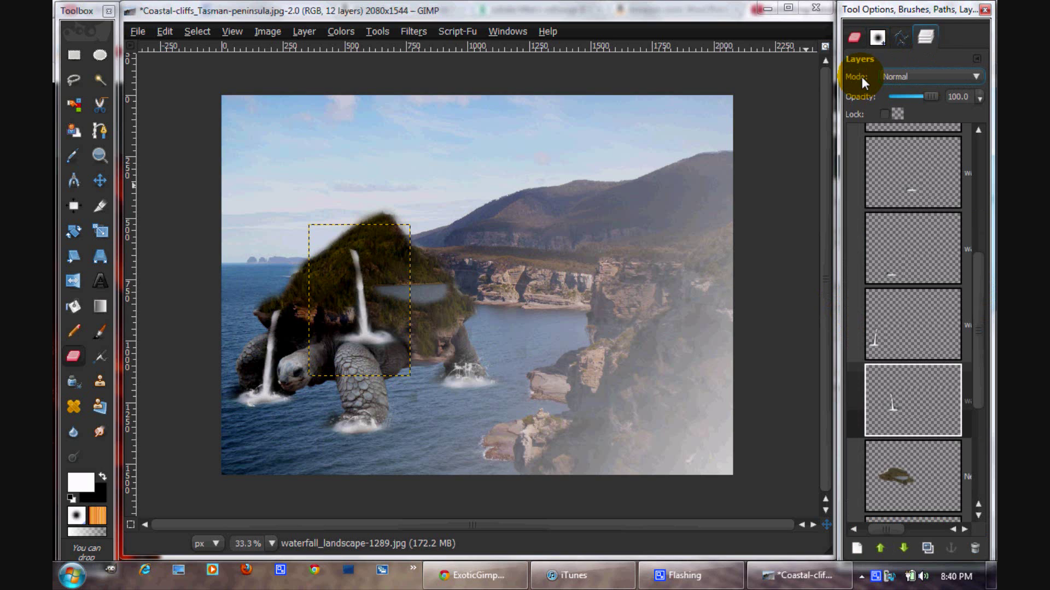
{"action": "left_click", "coordinate": [925, 36]}
{"action": "left_click", "coordinate": [854, 36]}
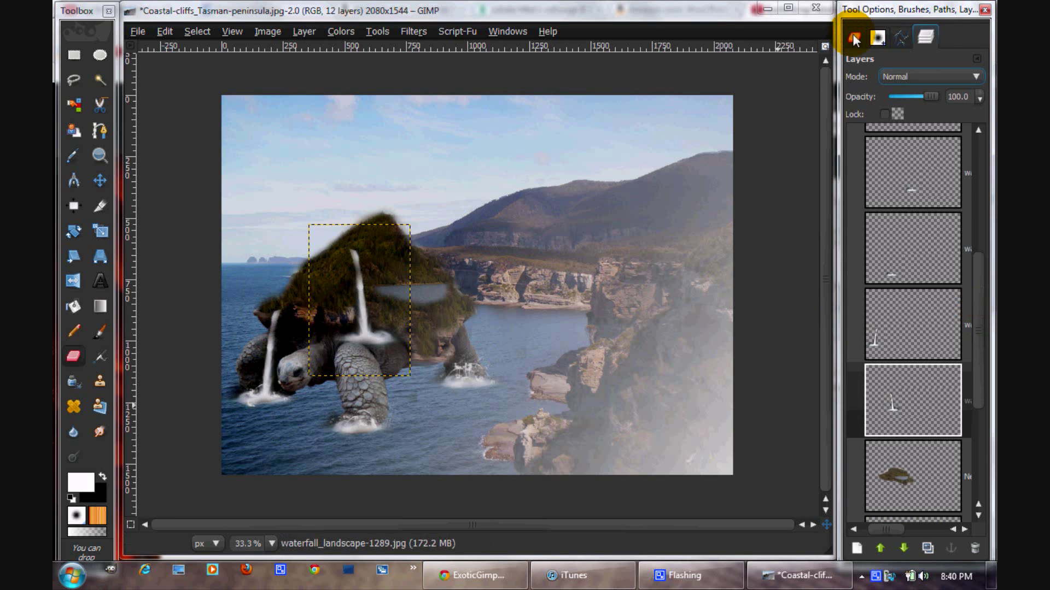
{"action": "left_click_drag", "start_coordinate": [906, 143], "coordinate": [984, 144]}
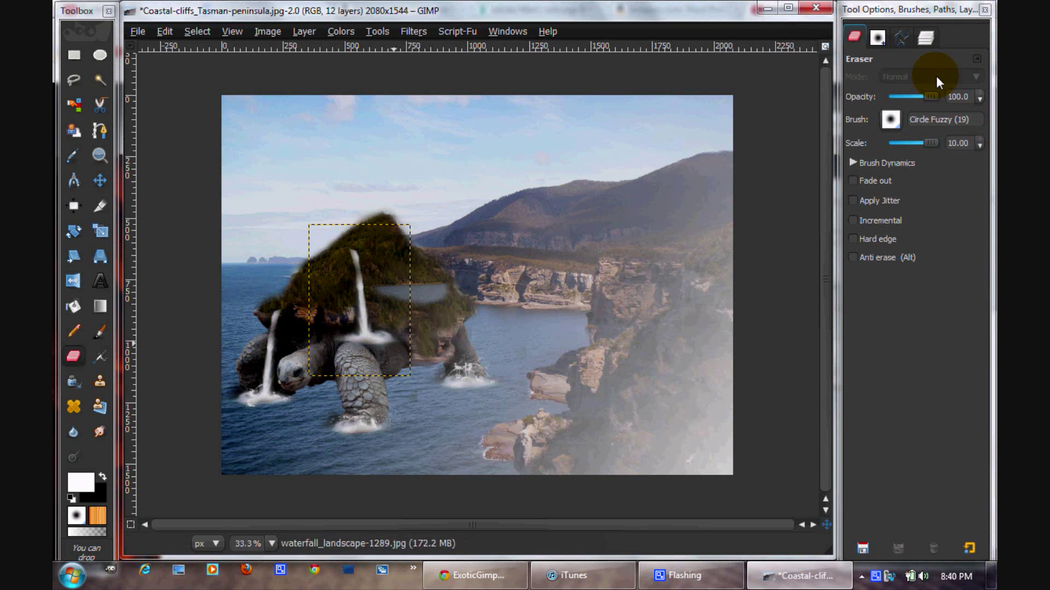
Step: Try to erase part of the splash at the base of the central waterfall
{"action": "left_click", "coordinate": [930, 31]}
{"action": "left_click_drag", "start_coordinate": [904, 426], "coordinate": [905, 425]}
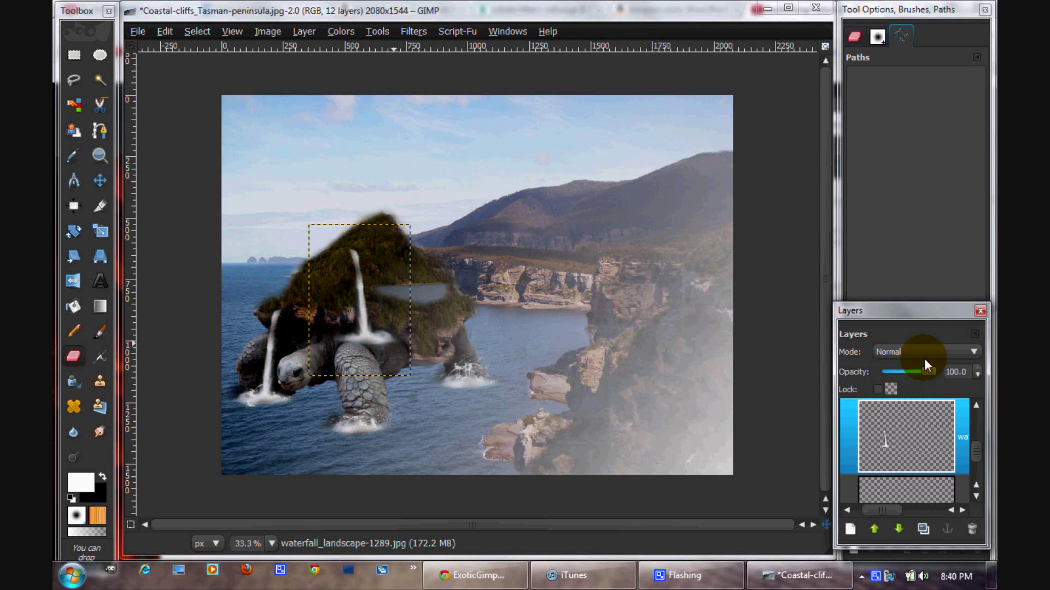
{"action": "left_click", "coordinate": [389, 339]}
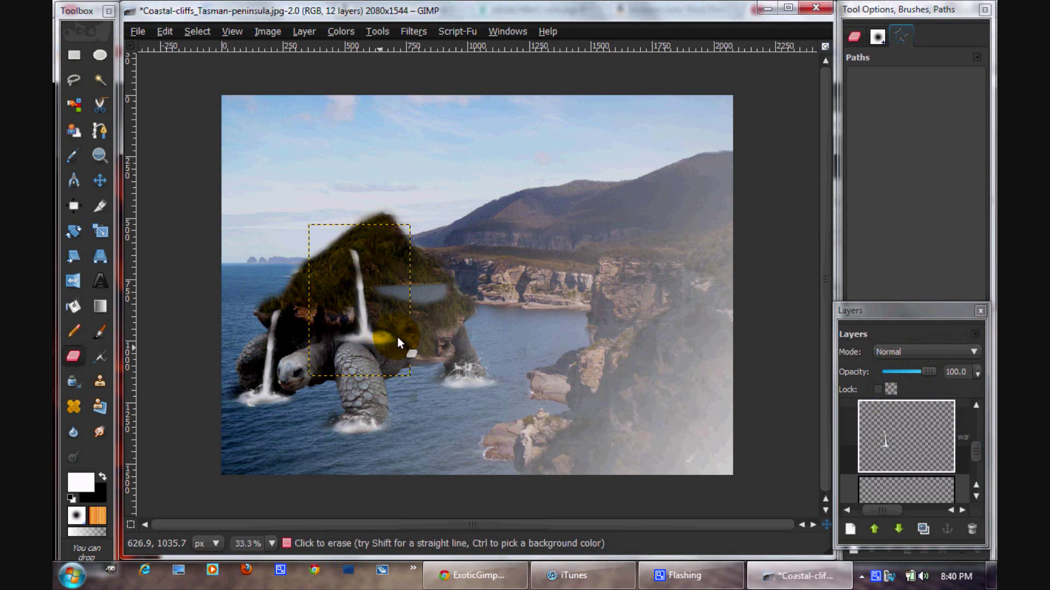
Step: Close the detached Layers dialog and add Layers back to the dock as a tab
{"action": "left_click", "coordinate": [980, 311]}
{"action": "left_click", "coordinate": [977, 61]}
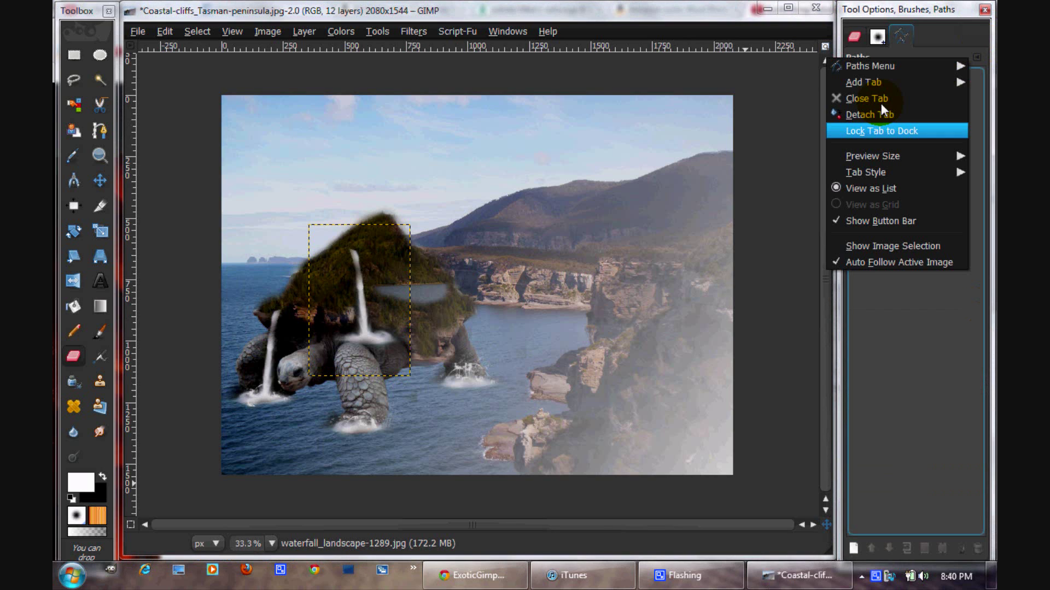
{"action": "mouse_move", "coordinate": [857, 87]}
{"action": "left_click", "coordinate": [759, 124]}
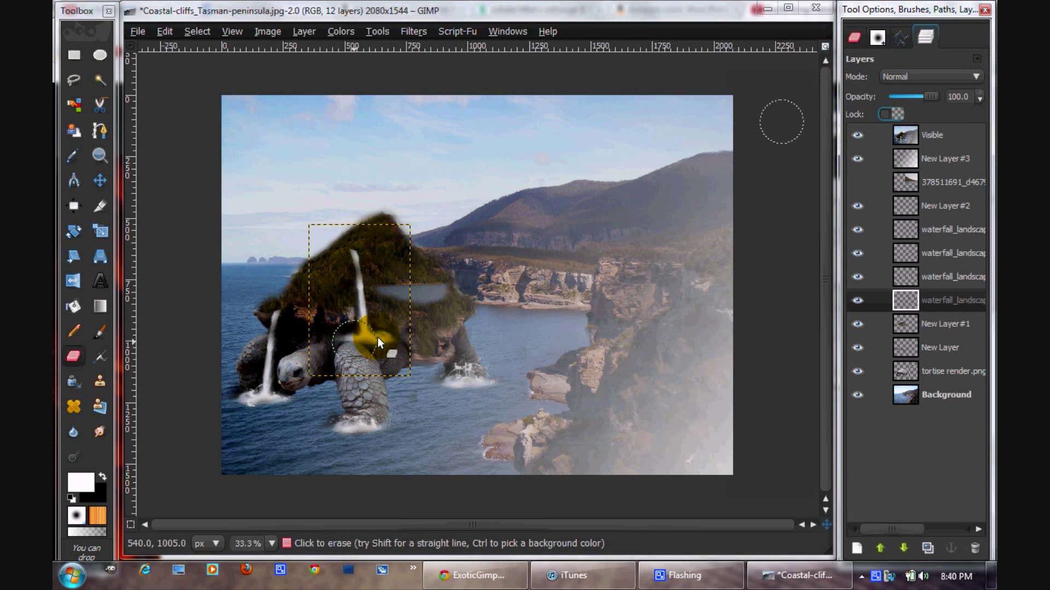
Step: Check the waterfall and painted layers one by one, and compare the image with the Visible layer hidden and shown
{"action": "key", "text": "Page_Up"}
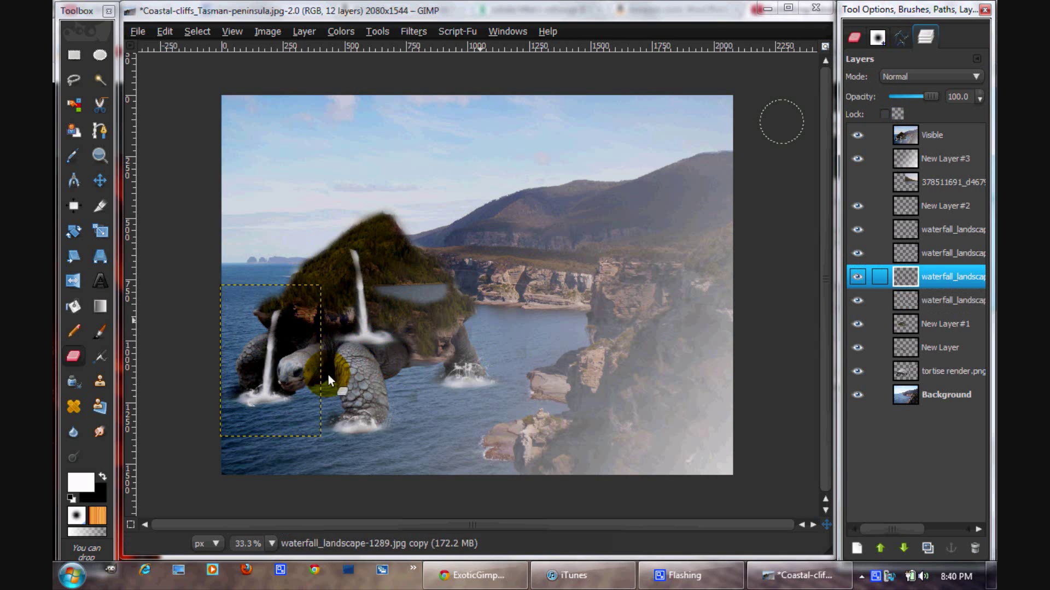
{"action": "left_click", "coordinate": [942, 254]}
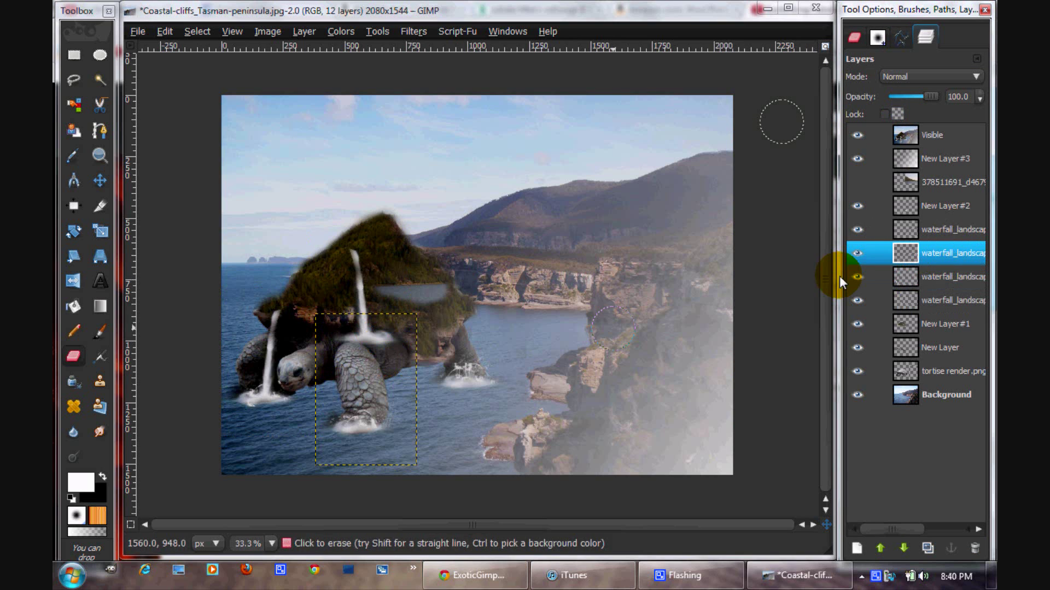
{"action": "left_click", "coordinate": [946, 223]}
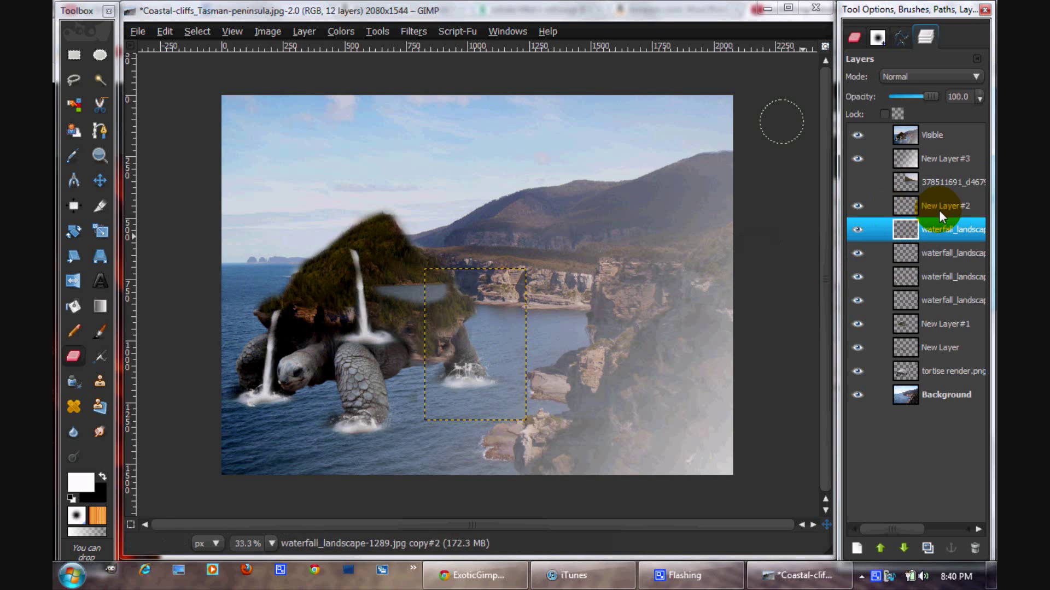
{"action": "left_click", "coordinate": [927, 201]}
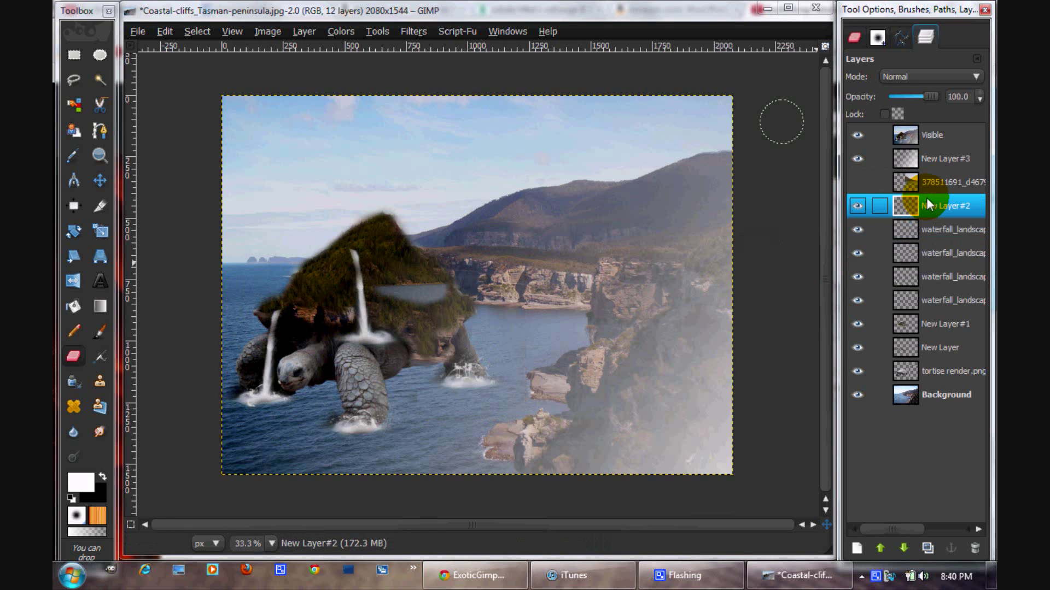
{"action": "left_click", "coordinate": [922, 349]}
{"action": "left_click", "coordinate": [938, 322]}
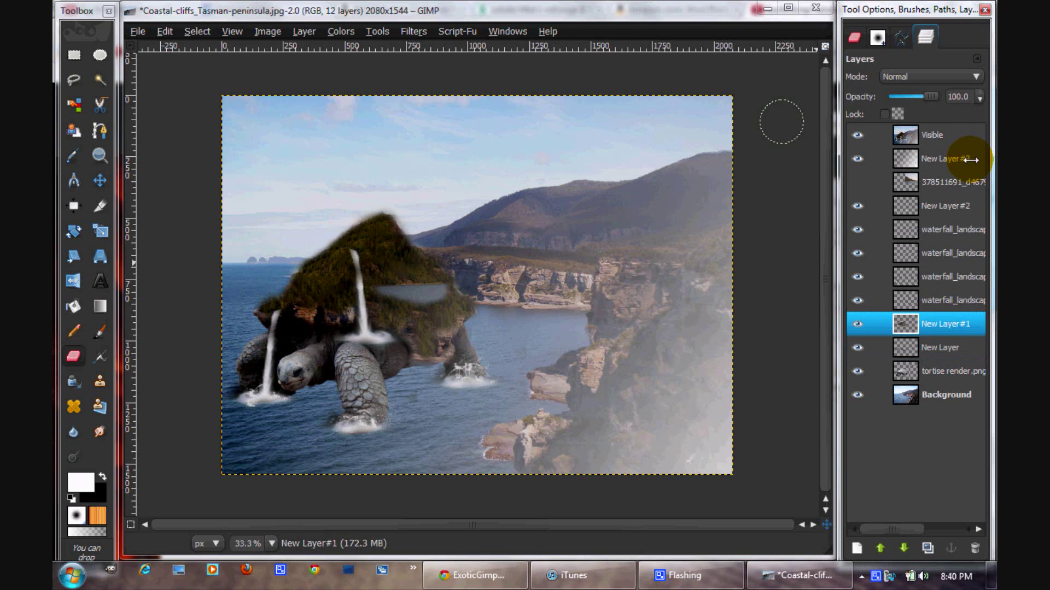
{"action": "left_click", "coordinate": [874, 140]}
{"action": "left_click", "coordinate": [858, 134]}
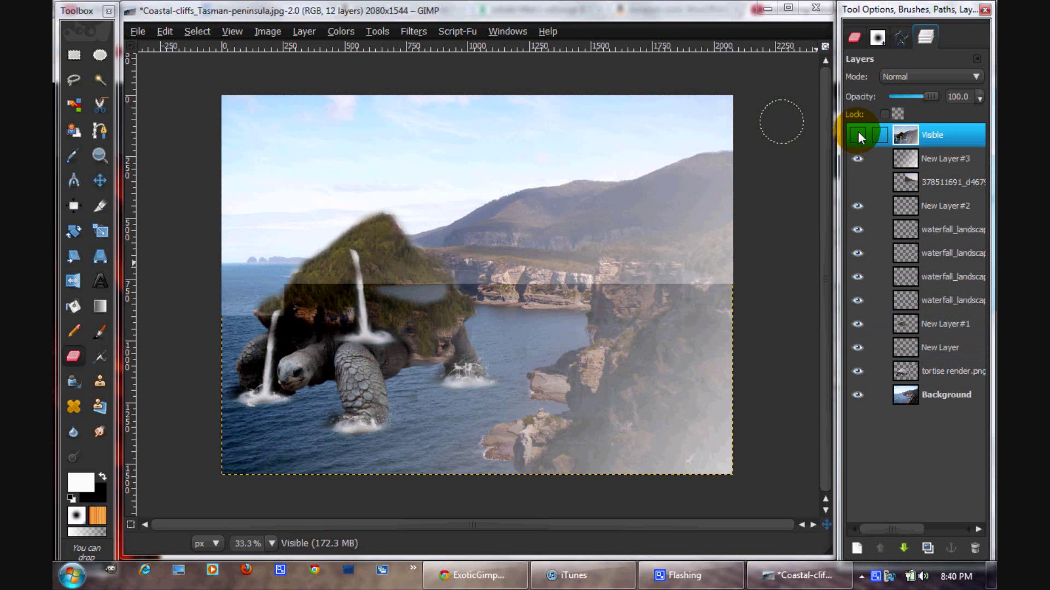
{"action": "left_click", "coordinate": [858, 133]}
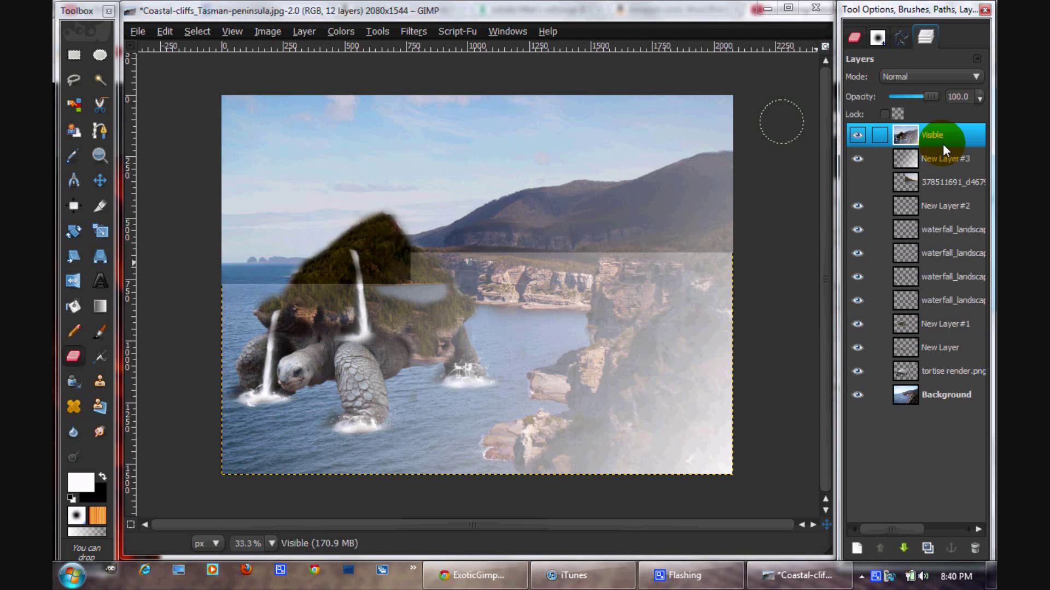